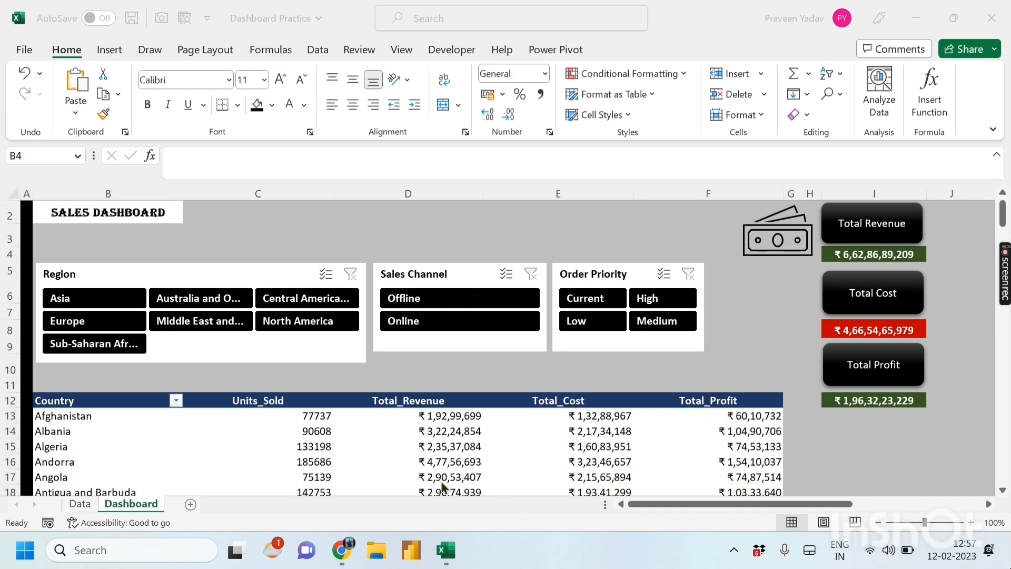
# Examine the sales dashboard's slicers, country table and totals, and the Questions and Answers table beside them
pyautogui.scroll(-6, 442, 466)
pyautogui.scroll(6, 441, 461)
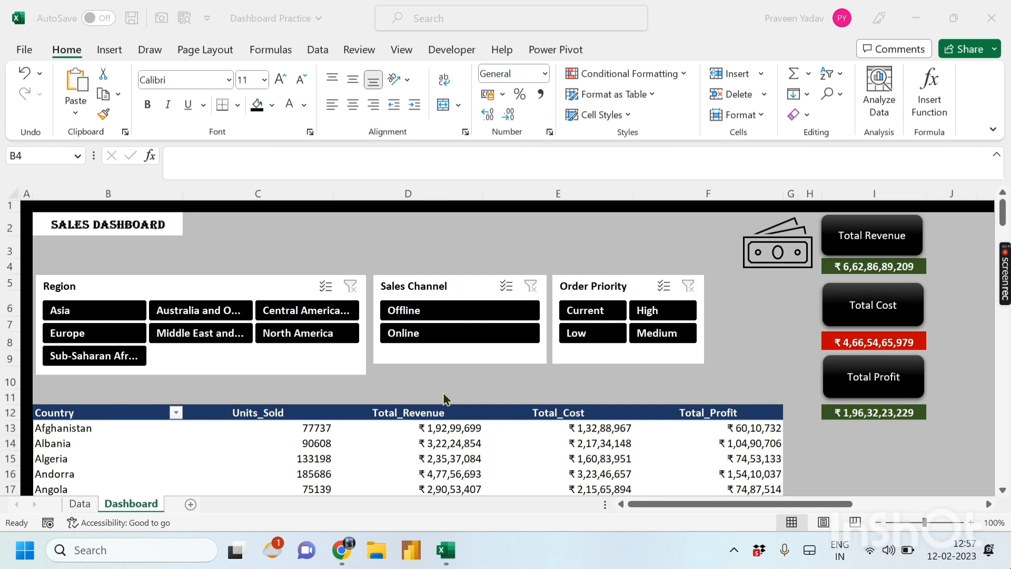
pyautogui.click(732, 500)
pyautogui.click(870, 441)
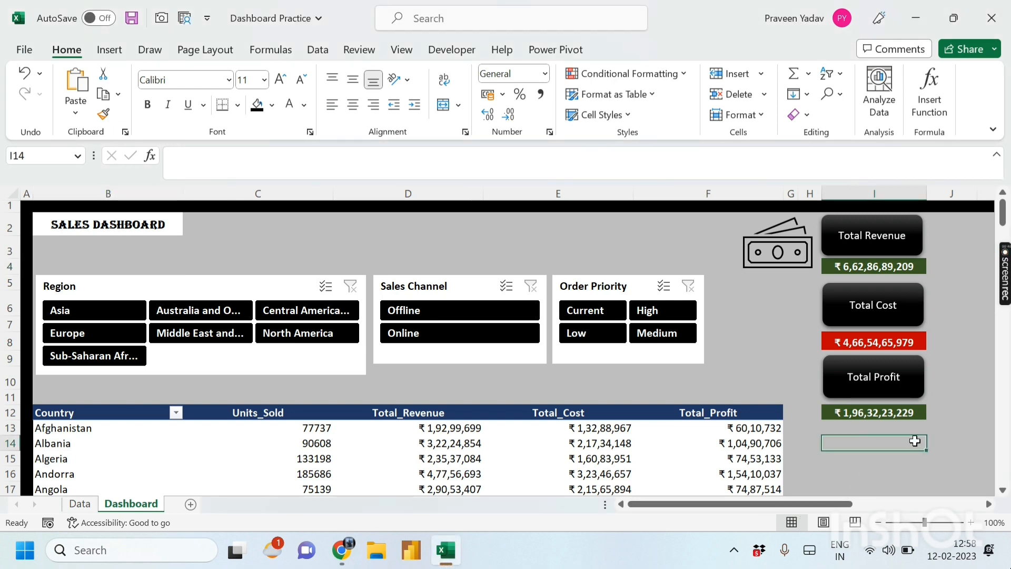
pyautogui.press('Right')
pyautogui.press('Right')
pyautogui.press('Right')
pyautogui.press('Right')
pyautogui.press('Right')
pyautogui.press('Right')
pyautogui.press('Right')
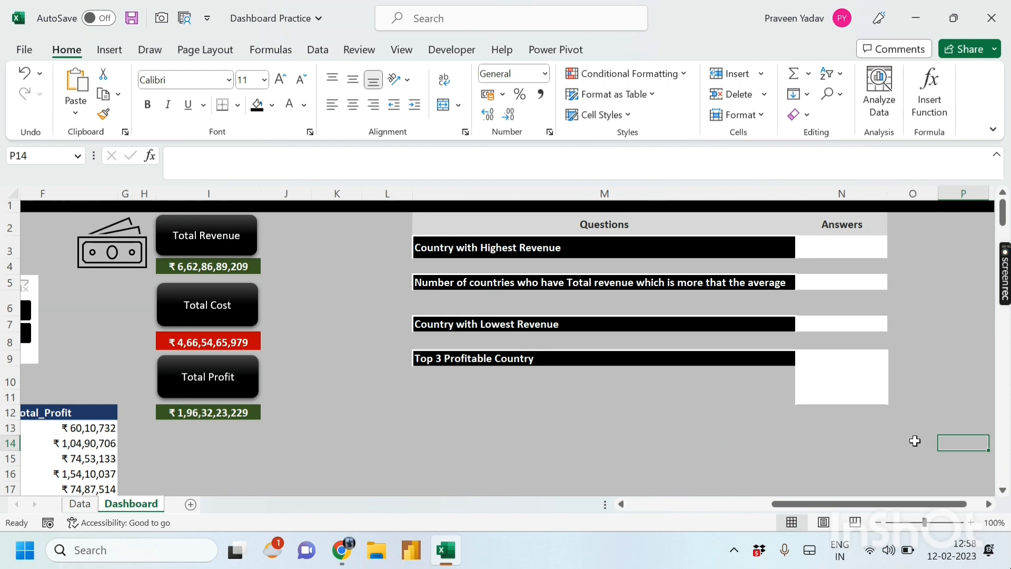
pyautogui.press('Up')
pyautogui.press('Up')
pyautogui.press('Up')
pyautogui.press('Up')
pyautogui.press('Up')
pyautogui.press('Up')
pyautogui.press('Up')
pyautogui.press('Up')
pyautogui.press('Up')
pyautogui.press('Up')
pyautogui.press('Up')
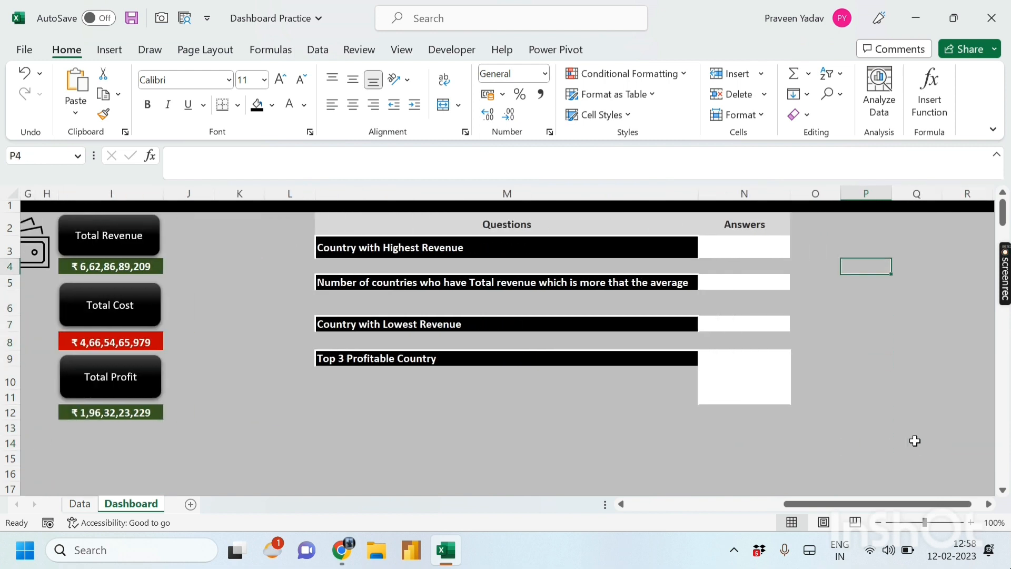
pyautogui.press('Left')
pyautogui.press('Left')
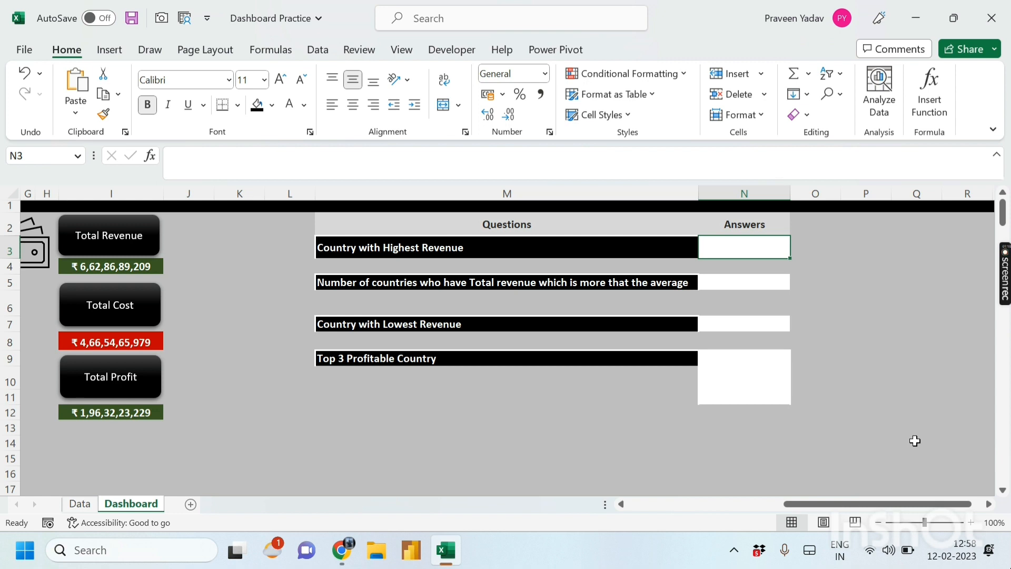
# Widen column O and enter =MAX(D13:D197) in O3 to get the highest Total_Revenue
pyautogui.click(819, 247)
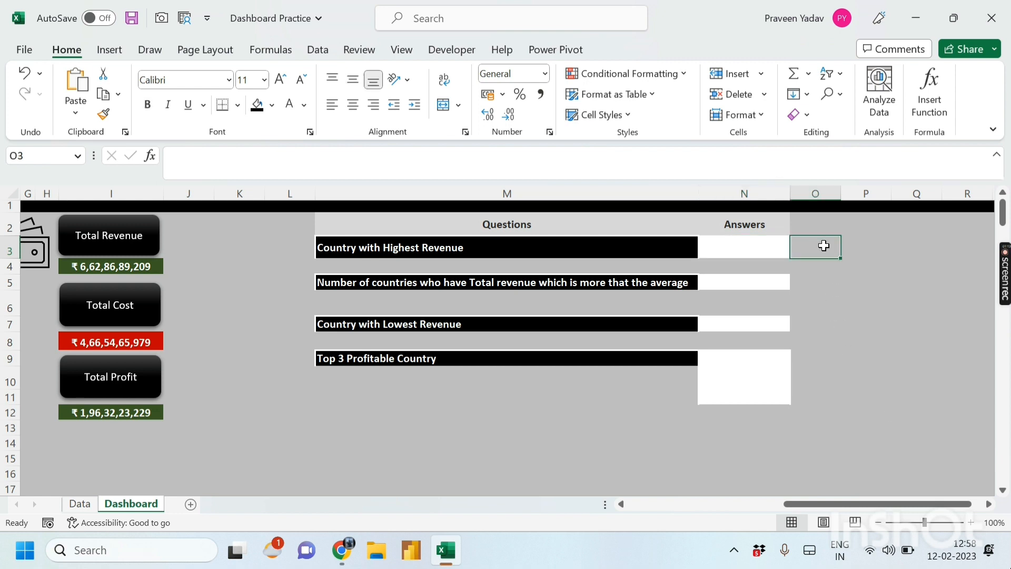
pyautogui.moveTo(842, 193); pyautogui.dragTo(870, 195)
pyautogui.write('=max')
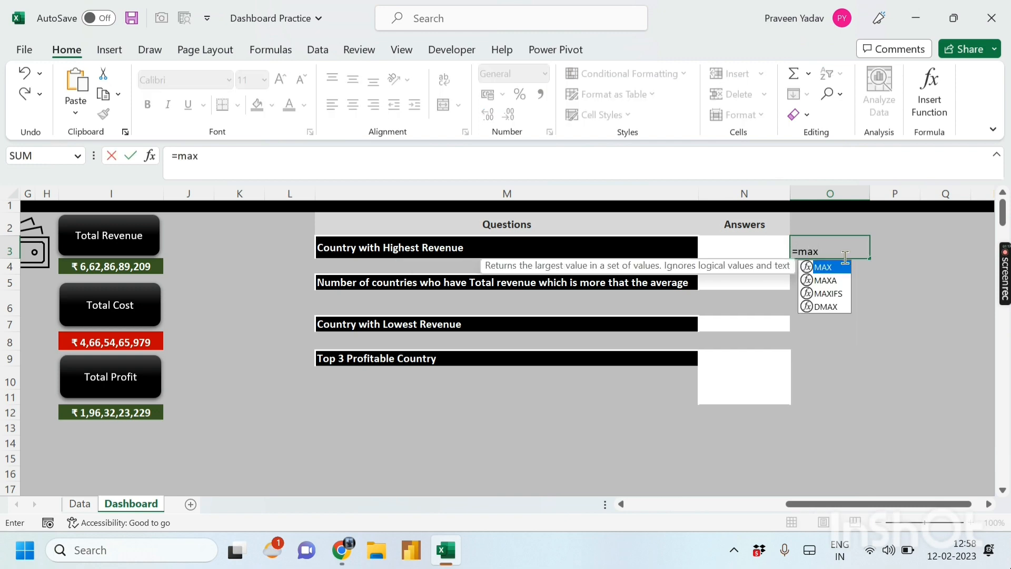
pyautogui.press('Tab')
pyautogui.press('Left')
pyautogui.press('Left')
pyautogui.press('Left')
pyautogui.press('Left')
pyautogui.press('Left')
pyautogui.press('Left')
pyautogui.press('Left')
pyautogui.press('Left')
pyautogui.press('Left')
pyautogui.press('Left')
pyautogui.press('Left')
pyautogui.press('Left')
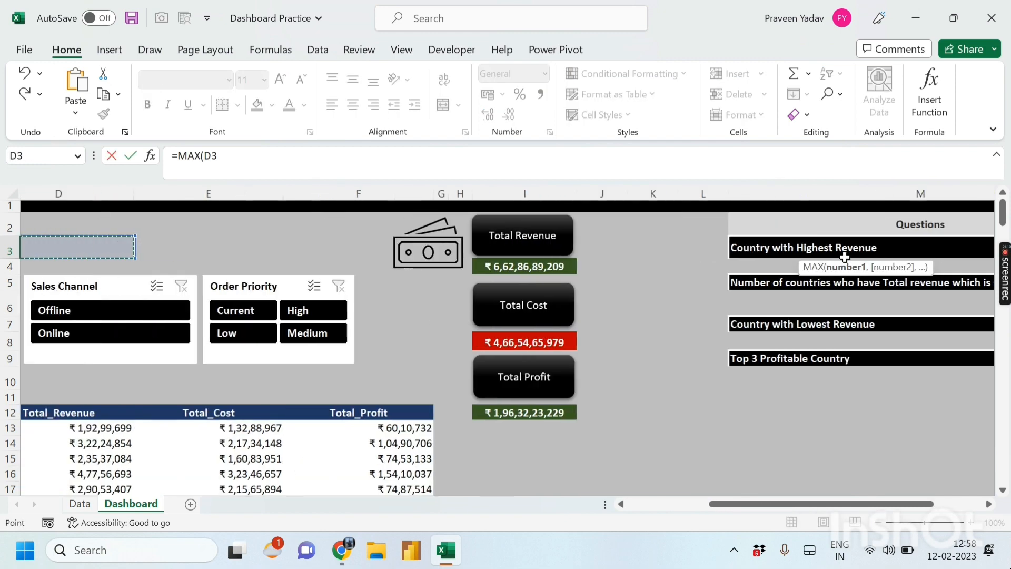
pyautogui.press('Down')
pyautogui.press('Down')
pyautogui.press('Down')
pyautogui.press('Down')
pyautogui.press('Down')
pyautogui.press('Down')
pyautogui.press('Down')
pyautogui.press('Down')
pyautogui.press('Down')
pyautogui.press('Down')
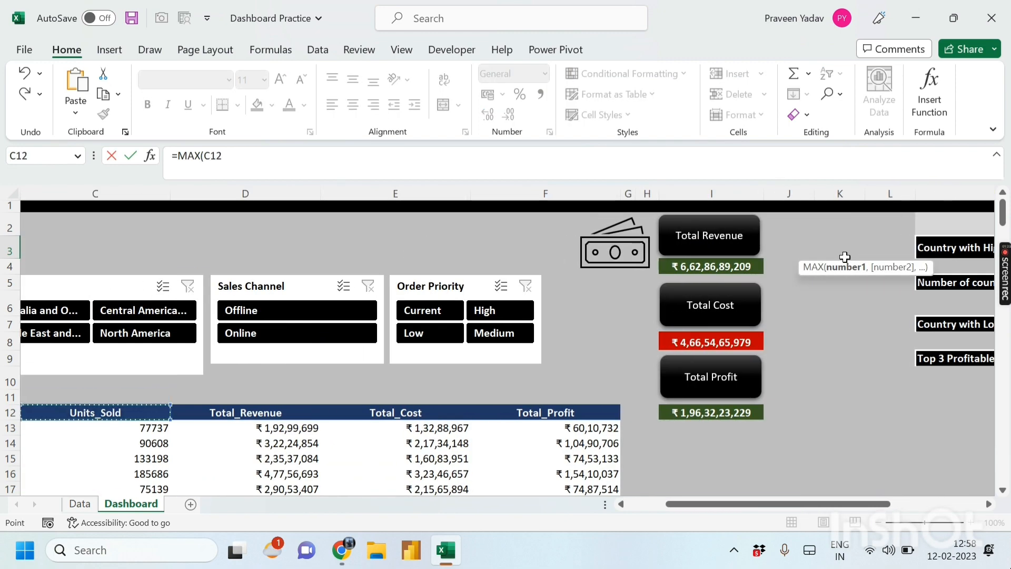
pyautogui.press('Right')
pyautogui.hotkey('ctrl', 'shift', 'Down')
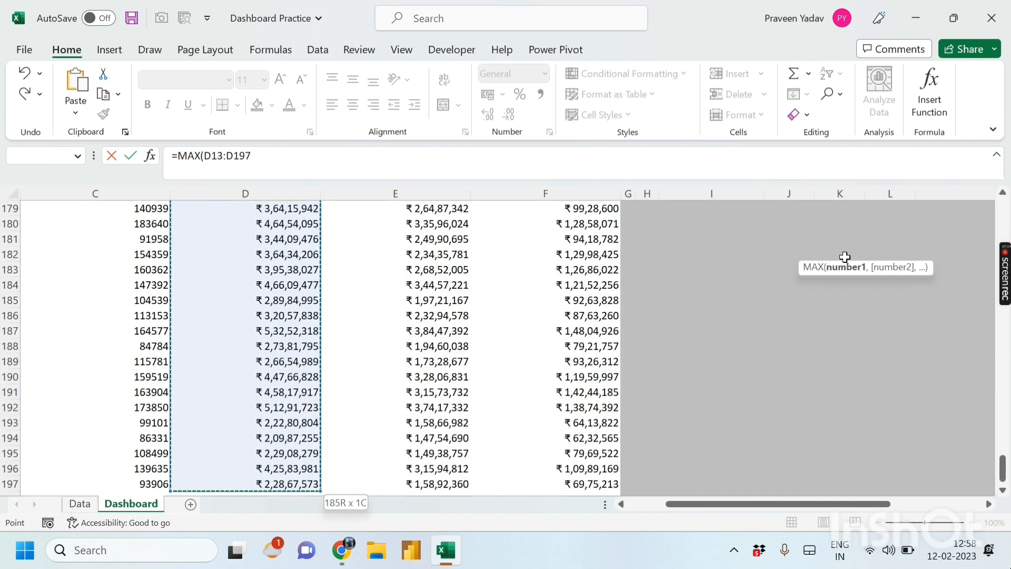
pyautogui.press('Tab')
pyautogui.press('Left')
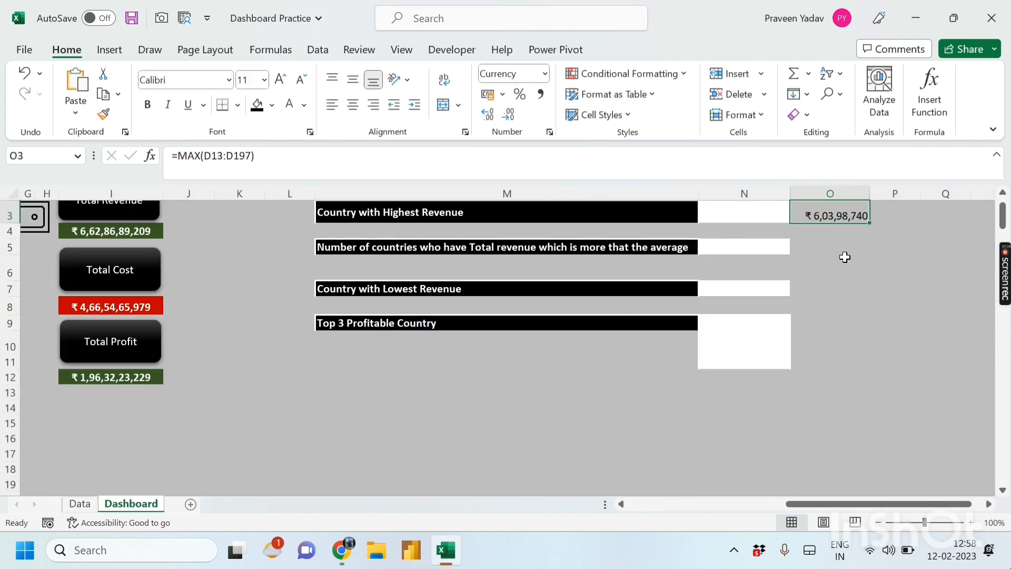
pyautogui.scroll(1, 845, 257)
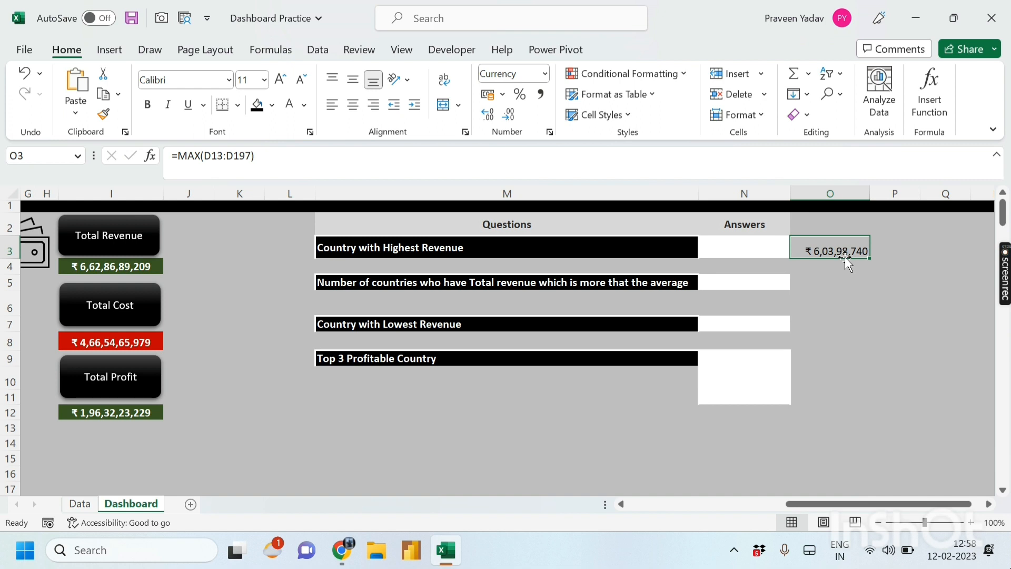
# Start an XLOOKUP formula in P3 with O3 as lookup value and the Total_Revenue range D13:D197 as lookup array
pyautogui.press('Right')
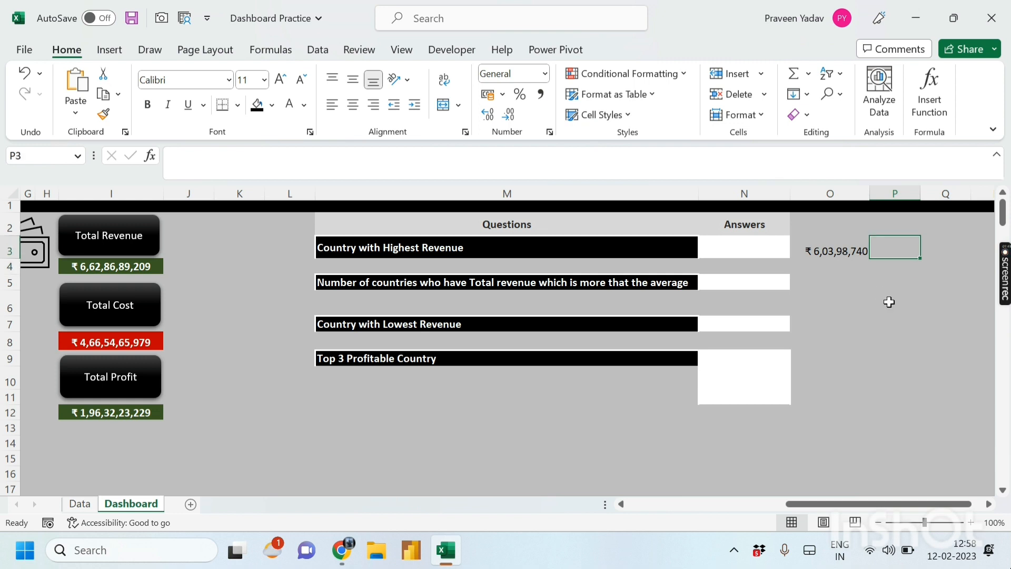
pyautogui.write('=xlo')
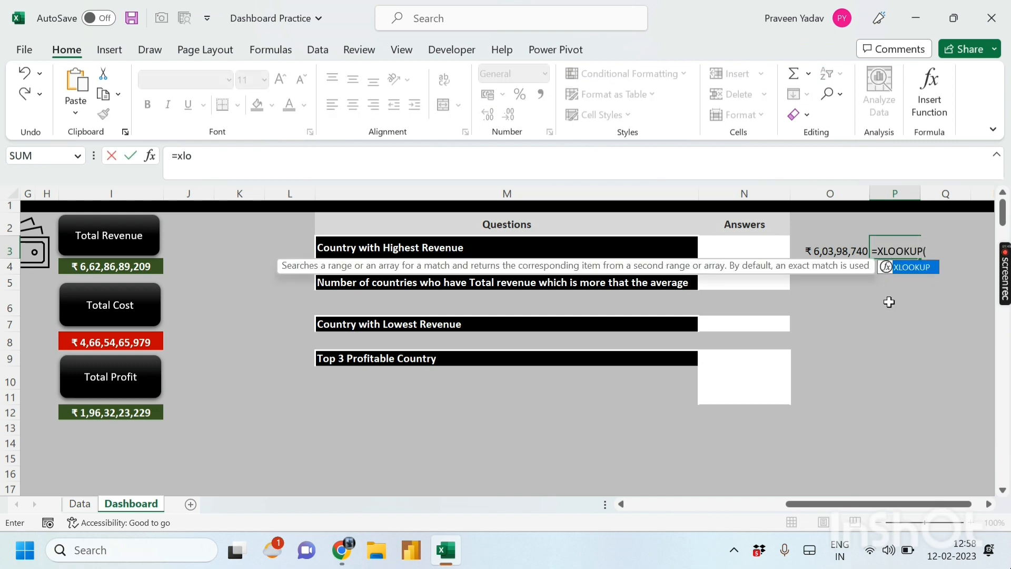
pyautogui.press('Tab')
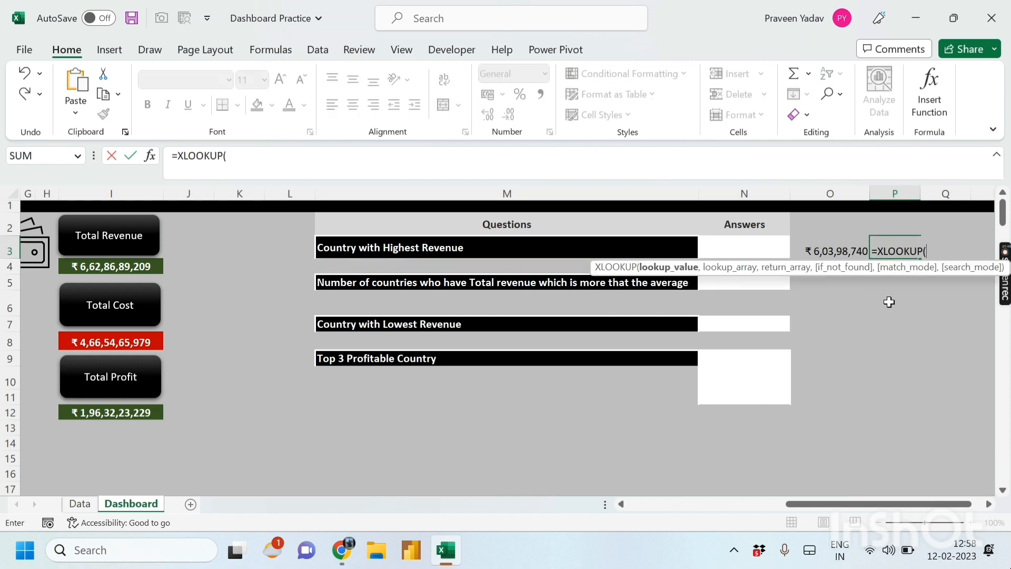
pyautogui.press('Left')
pyautogui.write(',')
pyautogui.press('Left')
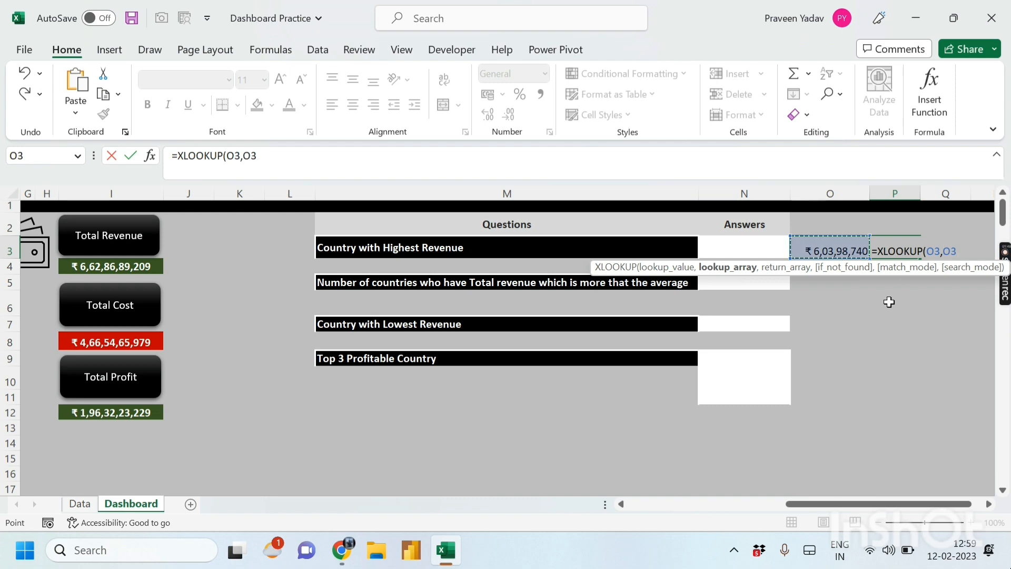
pyautogui.hotkey('ctrl', 'Left')
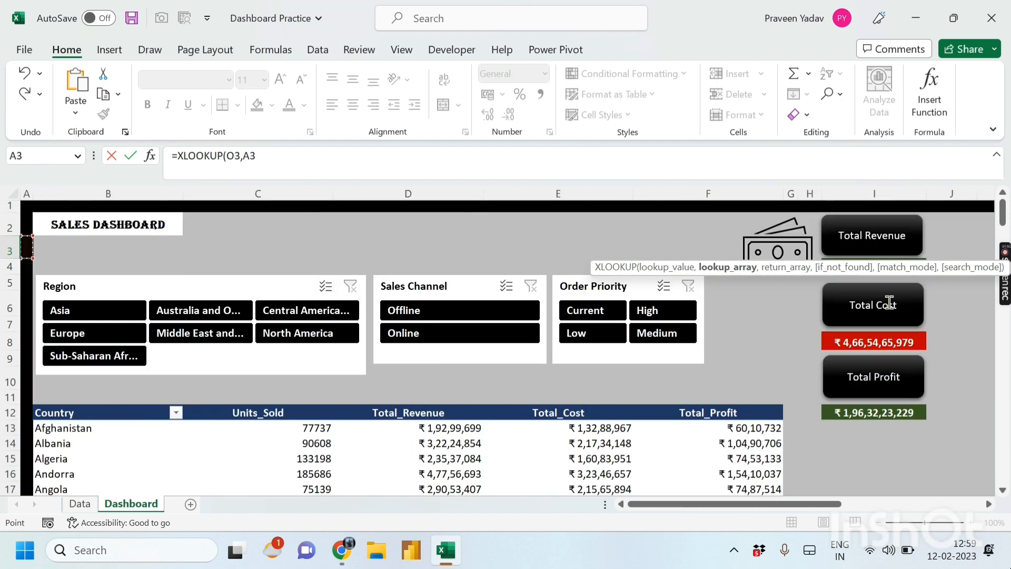
pyautogui.press('Right')
pyautogui.press('Right')
pyautogui.press('Right')
pyautogui.press('Right')
pyautogui.press('Left')
pyautogui.press('Down')
pyautogui.press('Down')
pyautogui.press('Down')
pyautogui.press('Down')
pyautogui.press('Down')
pyautogui.press('Down')
pyautogui.press('Down')
pyautogui.press('Down')
pyautogui.press('Down')
pyautogui.press('Down')
pyautogui.press('Down')
pyautogui.press('Up')
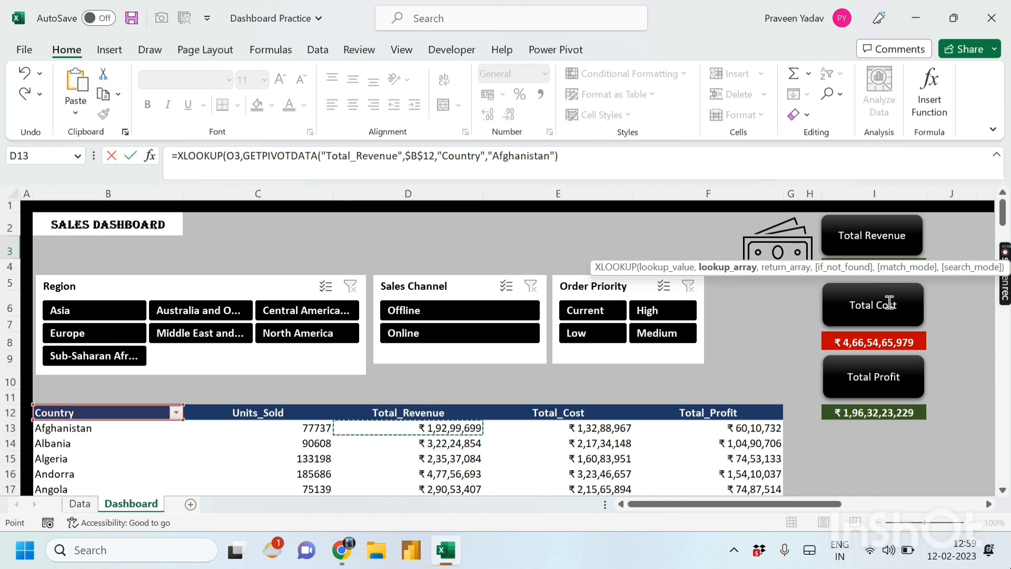
pyautogui.hotkey('ctrl', 'shift', 'Down')
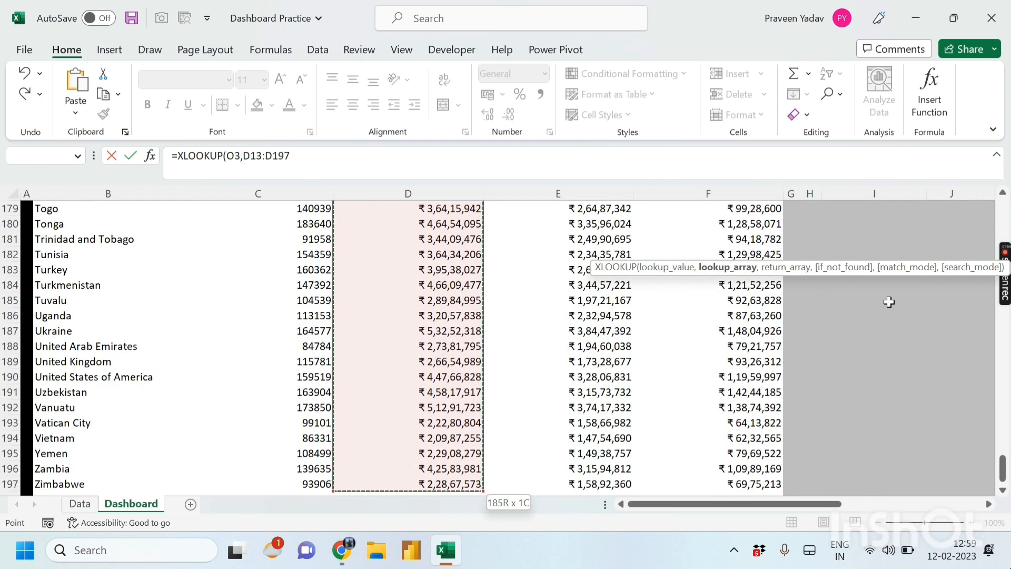
pyautogui.hotkey('ctrl', 'BackSpace')
pyautogui.write(',')
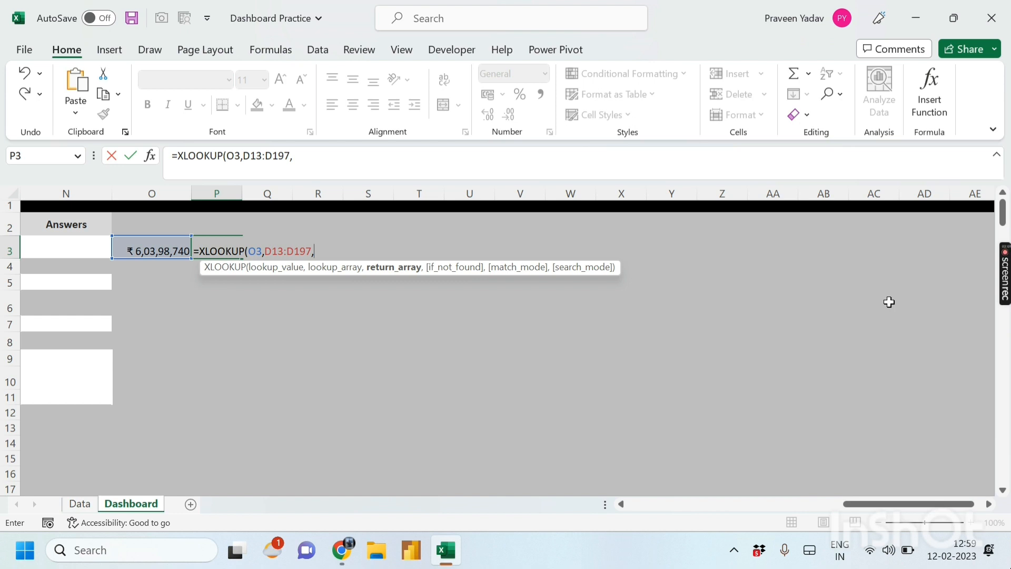
# Complete the XLOOKUP in P3 with return array B13:B197, "" if not found, and exact match 0
pyautogui.press('Left')
pyautogui.press('Left')
pyautogui.press('Left')
pyautogui.press('Left')
pyautogui.press('Left')
pyautogui.press('Left')
pyautogui.press('Left')
pyautogui.press('Left')
pyautogui.press('Left')
pyautogui.press('Left')
pyautogui.press('Left')
pyautogui.press('Left')
pyautogui.press('Left')
pyautogui.press('Left')
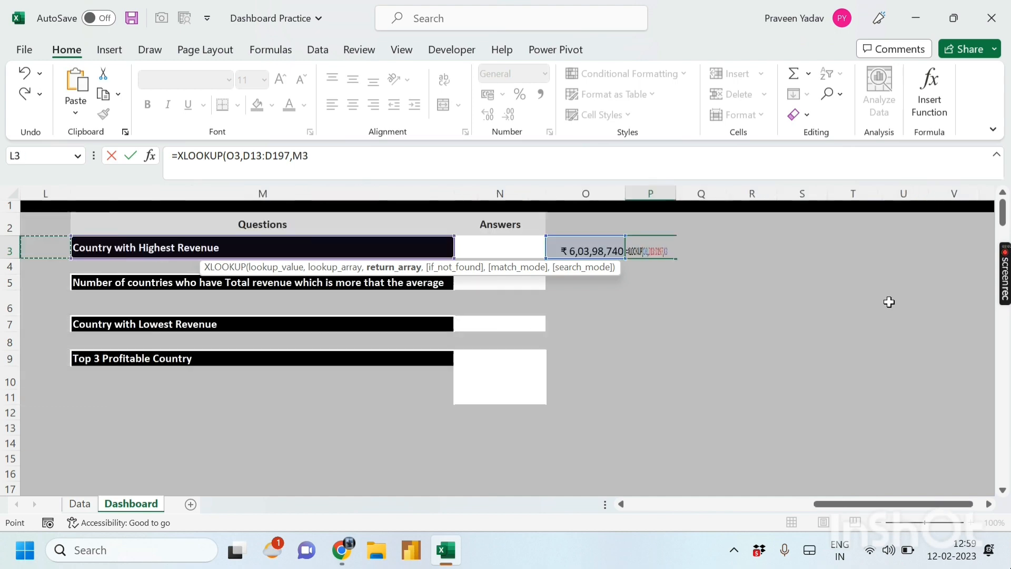
pyautogui.press('Down')
pyautogui.press('Down')
pyautogui.press('Down')
pyautogui.press('Down')
pyautogui.press('Down')
pyautogui.press('Down')
pyautogui.press('Down')
pyautogui.press('Down')
pyautogui.press('Down')
pyautogui.press('Down')
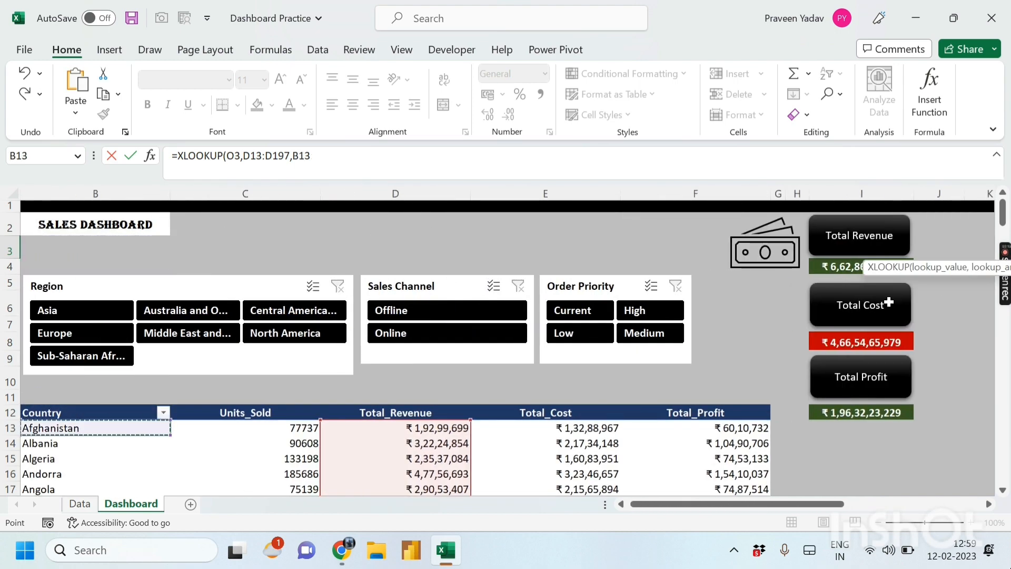
pyautogui.hotkey('ctrl', 'shift', 'Down')
pyautogui.write(',')
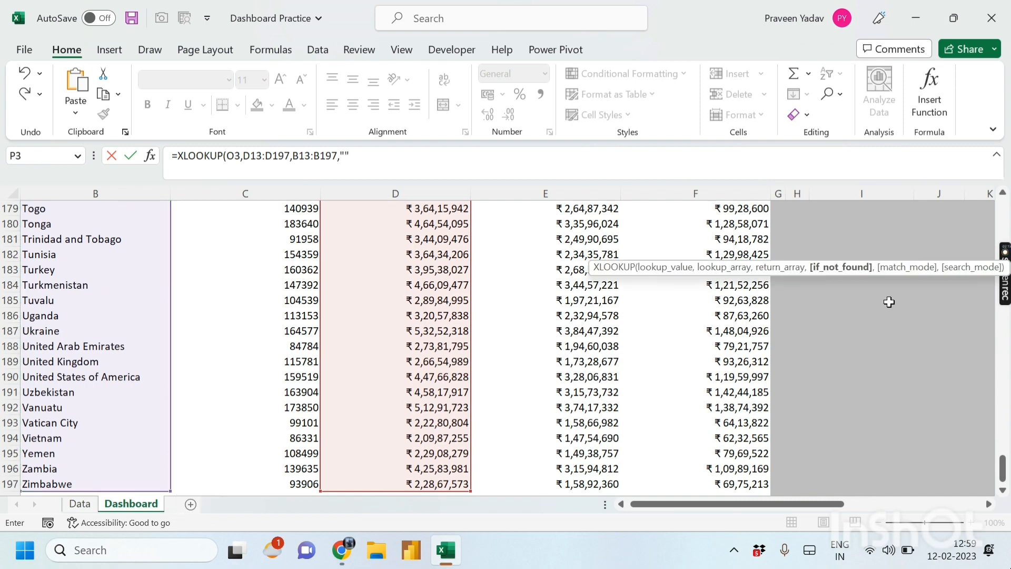
pyautogui.write('"",')
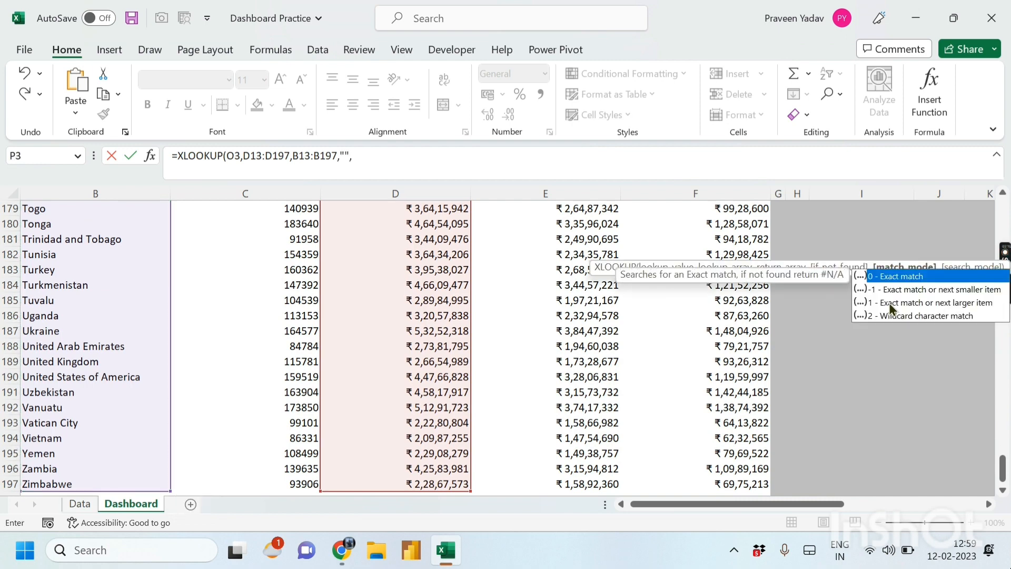
pyautogui.write('0')
pyautogui.press('Return')
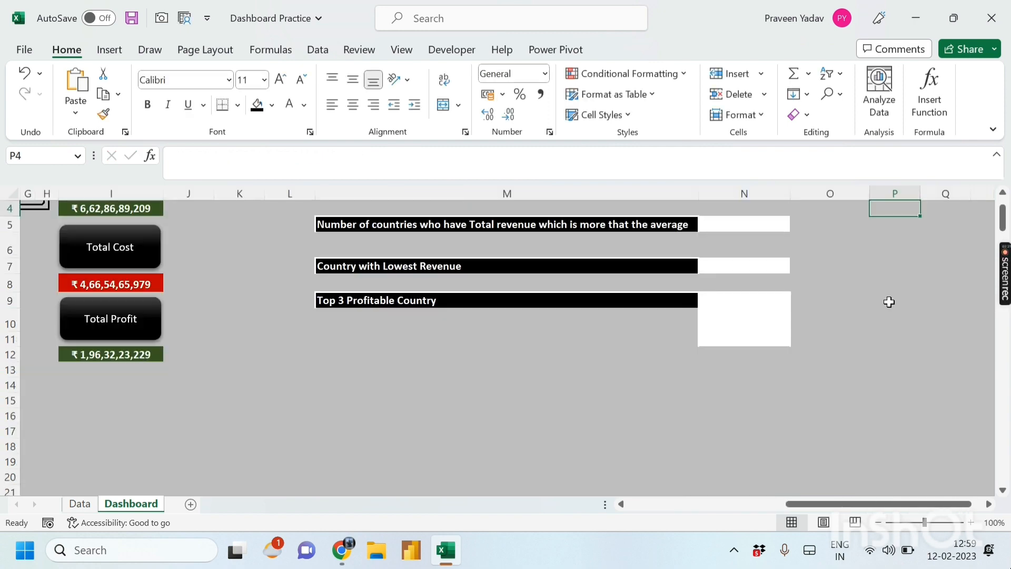
pyautogui.scroll(1, 890, 302)
pyautogui.press('Up')
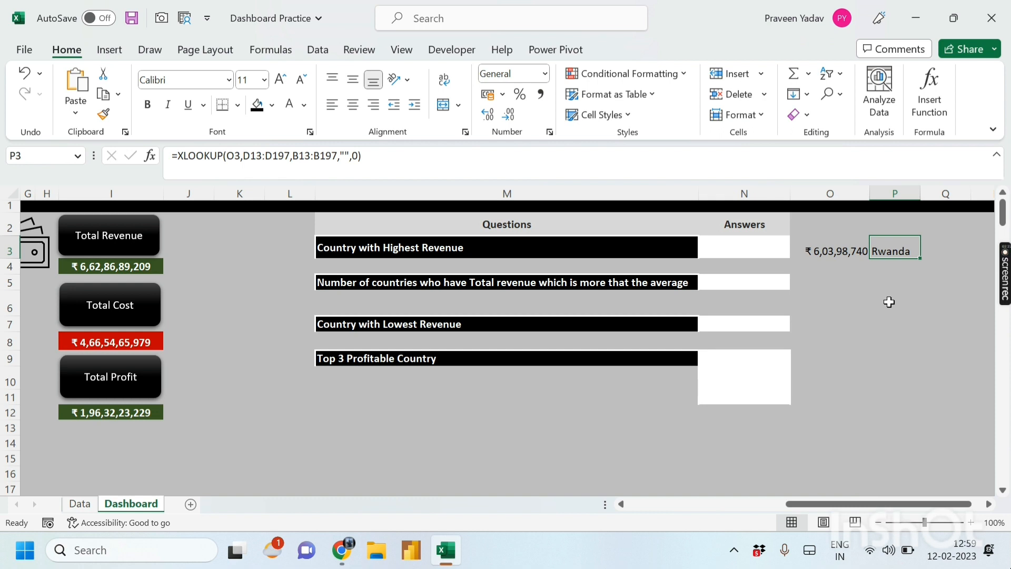
pyautogui.press('Left')
pyautogui.press('Right')
pyautogui.press('Left')
pyautogui.press('Left')
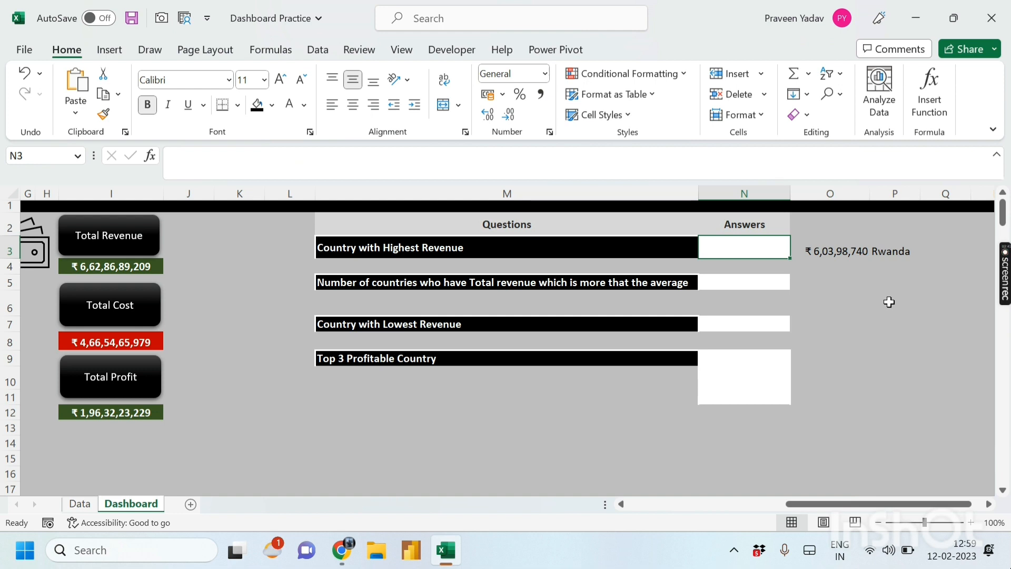
pyautogui.press('Right')
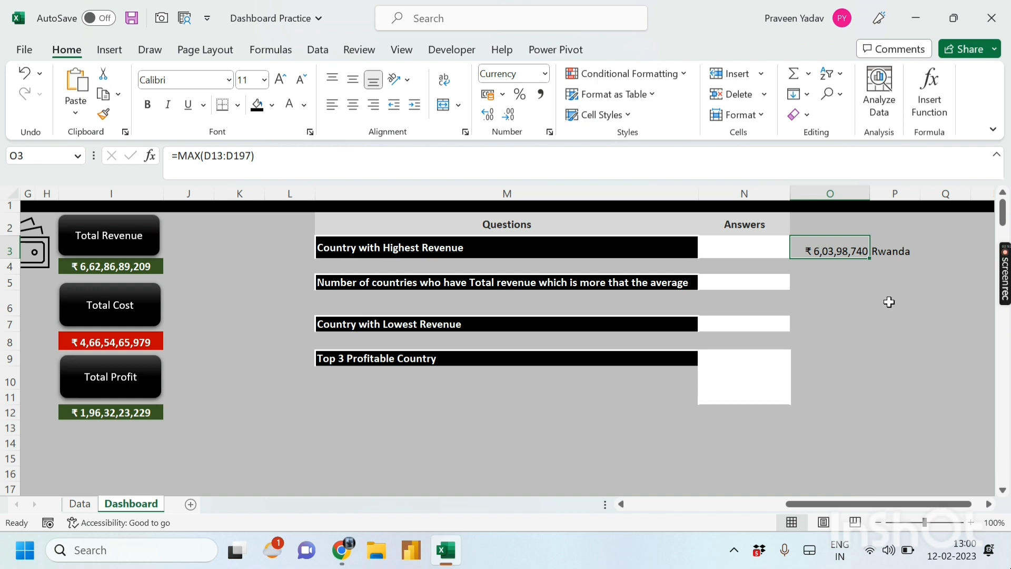
# Copy the XLOOKUP formula from P3 without its equals sign and paste it as text into answer cell N3
pyautogui.click(890, 255)
pyautogui.moveTo(178, 156); pyautogui.dragTo(409, 155)
pyautogui.hotkey('ctrl', 'c')
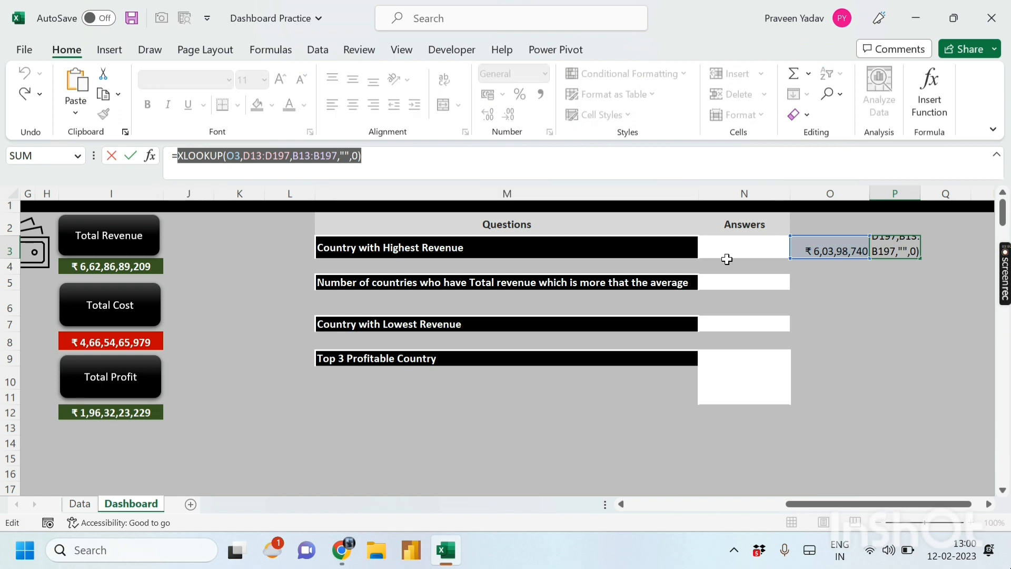
pyautogui.click(762, 252)
pyautogui.press('Escape')
pyautogui.click(765, 251)
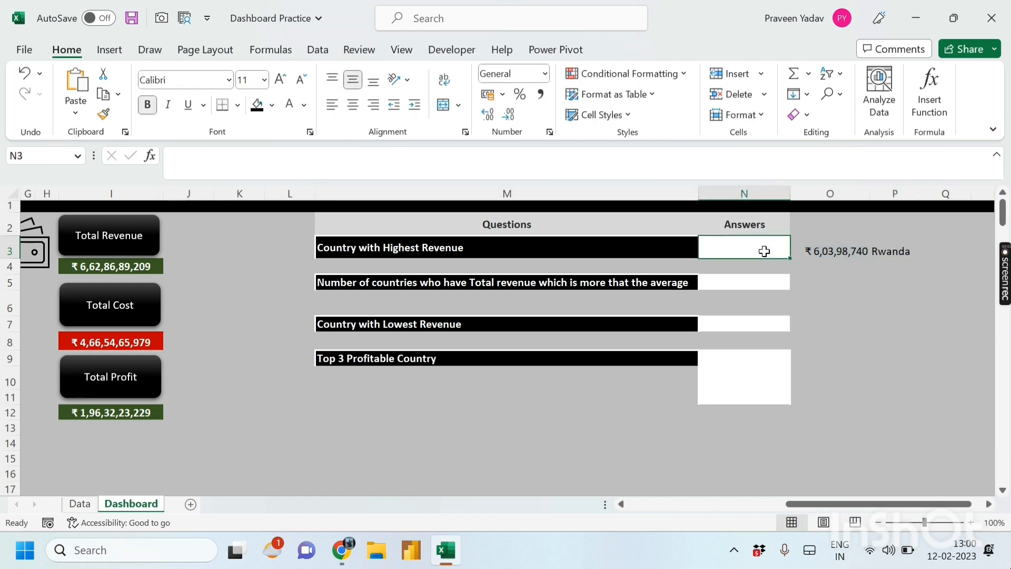
pyautogui.hotkey('ctrl', 'v')
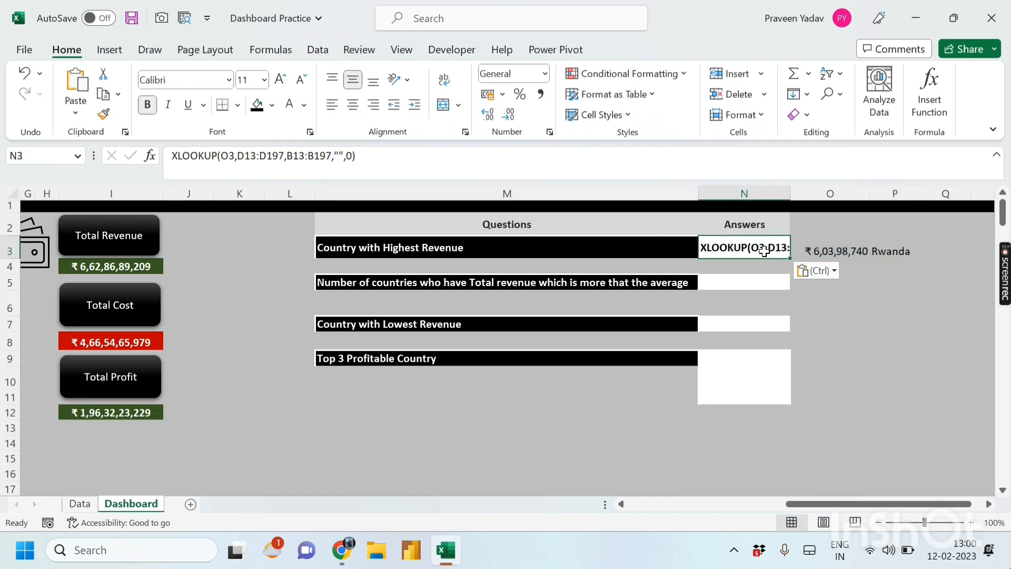
# Remove the O3 reference from the XLOOKUP text in N3, leaving the lookup value empty
pyautogui.click(235, 155)
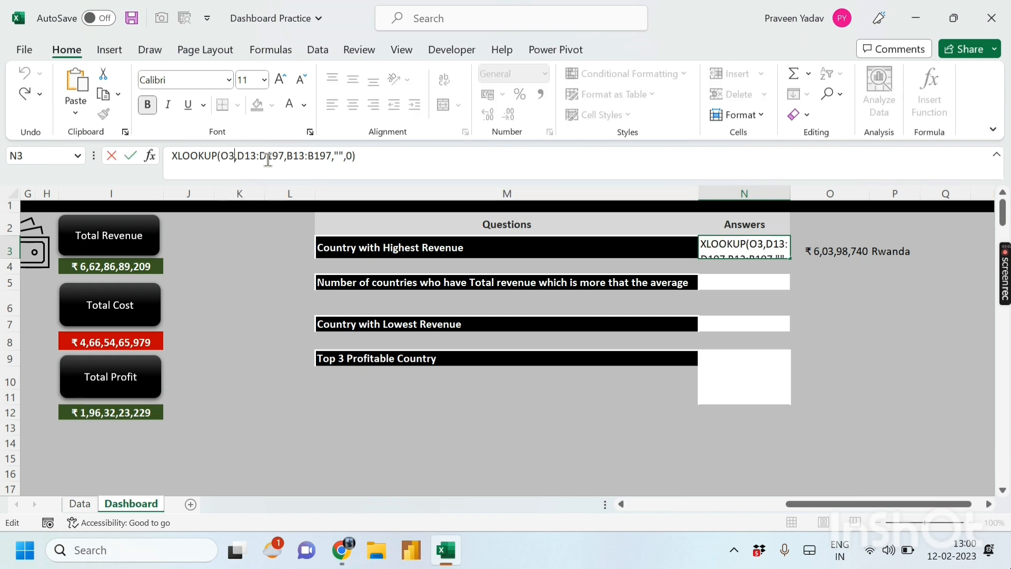
pyautogui.press('BackSpace')
pyautogui.press('BackSpace')
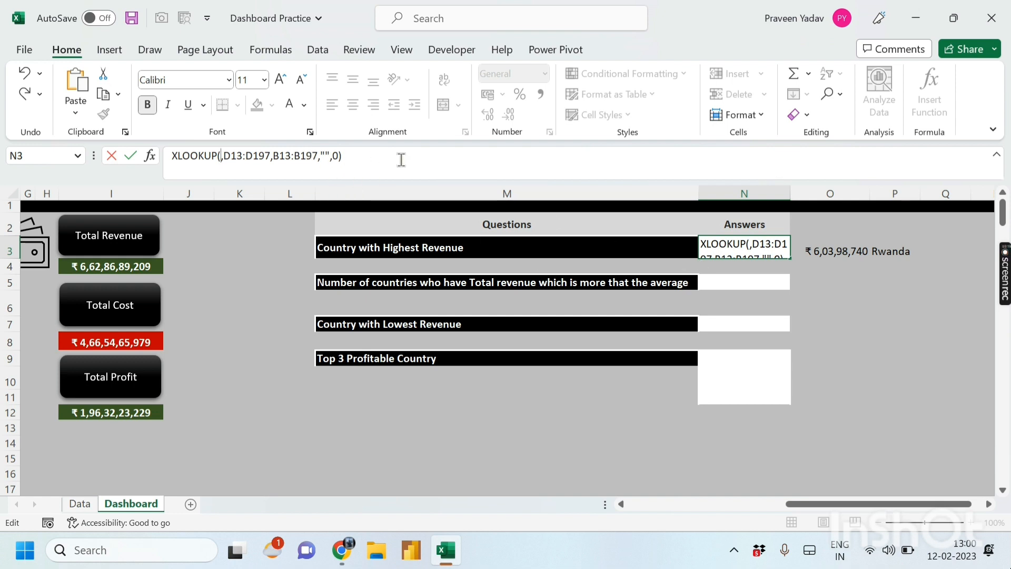
pyautogui.press('Return')
# Copy MAX(D13:D197) from O3 without its equals sign and paste it as the lookup value of the XLOOKUP text in N3
pyautogui.click(823, 246)
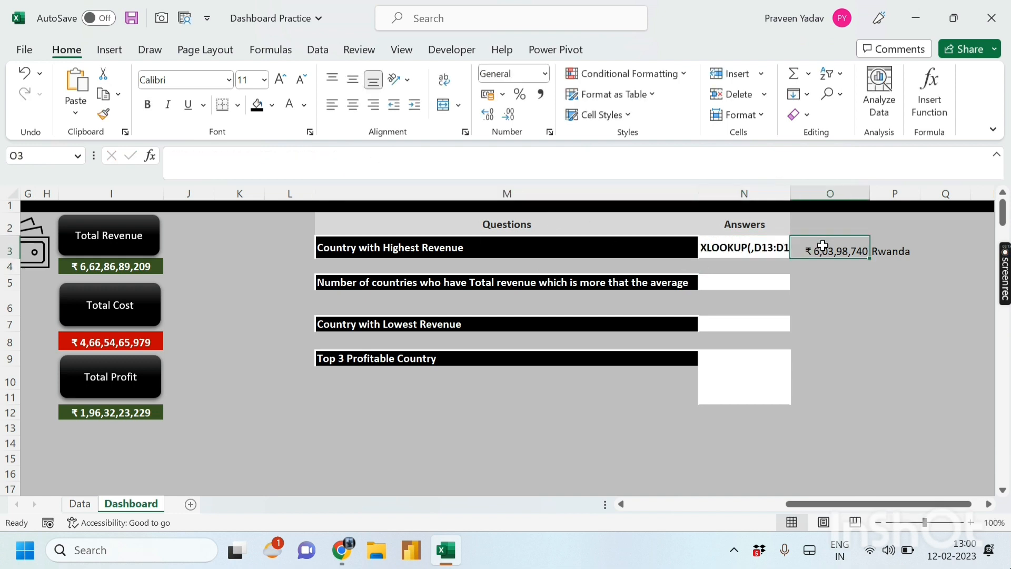
pyautogui.click(178, 156)
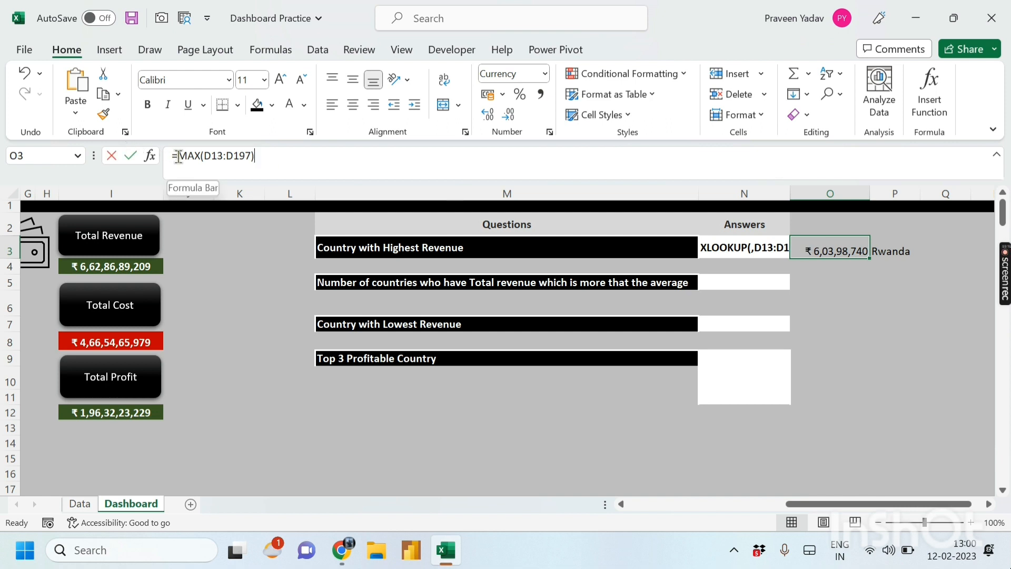
pyautogui.moveTo(178, 157); pyautogui.dragTo(280, 159)
pyautogui.hotkey('ctrl', 'c')
pyautogui.press('Escape')
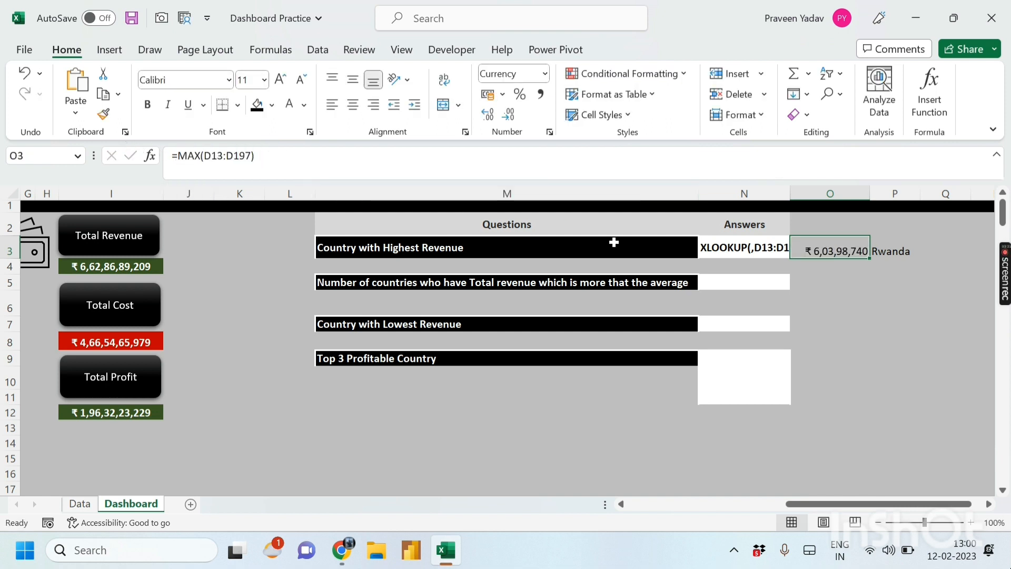
pyautogui.click(731, 250)
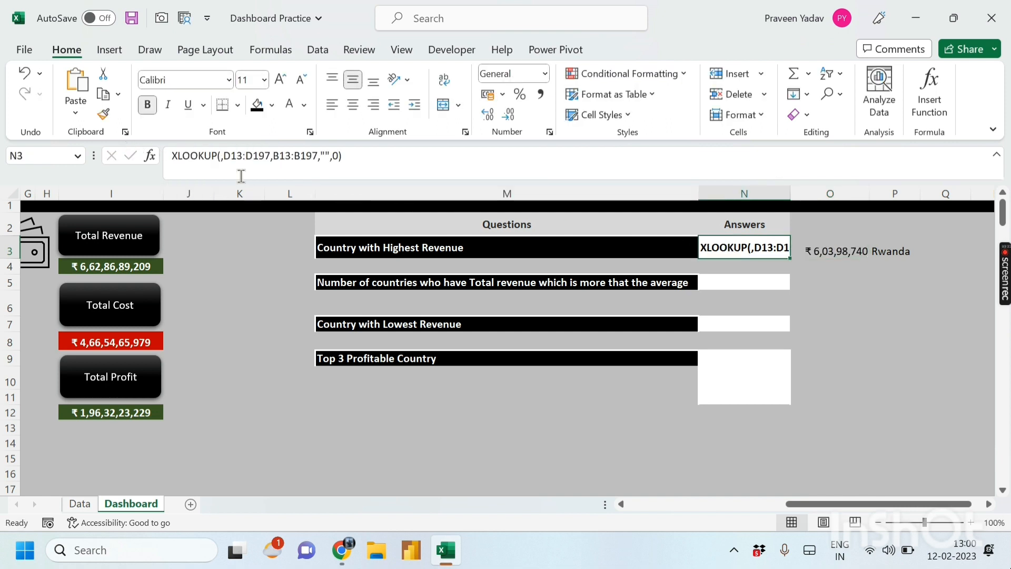
pyautogui.click(220, 156)
pyautogui.hotkey('ctrl', 'v')
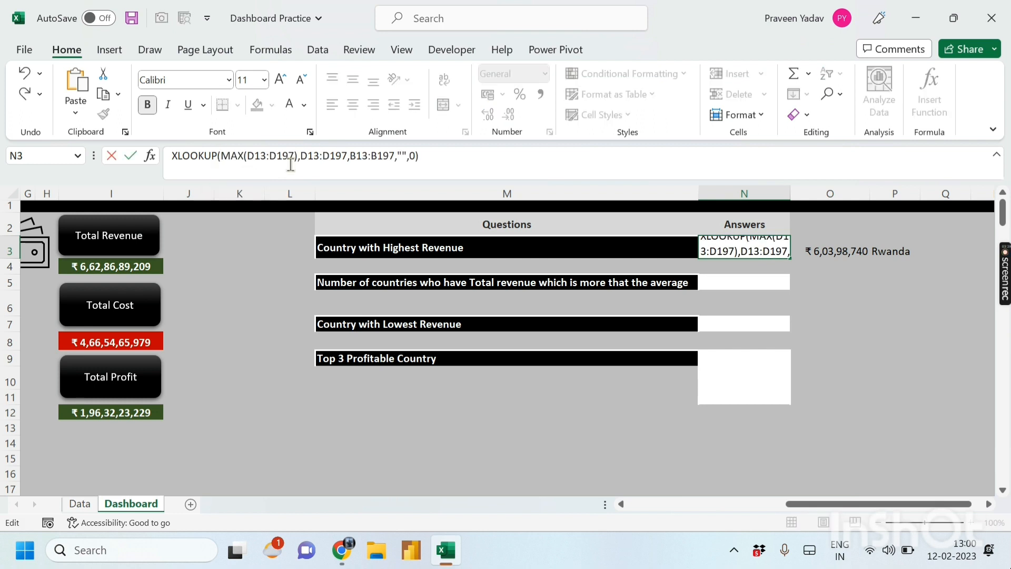
# Add a leading equals sign to the XLOOKUP text in N3 and enter it as a working formula
pyautogui.click(172, 156)
pyautogui.write('=')
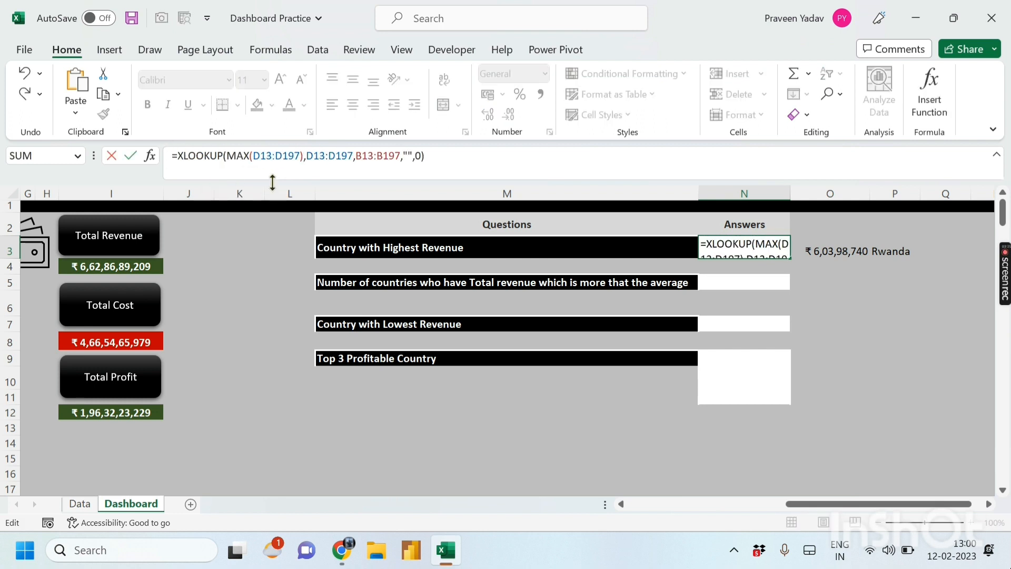
pyautogui.click(461, 161)
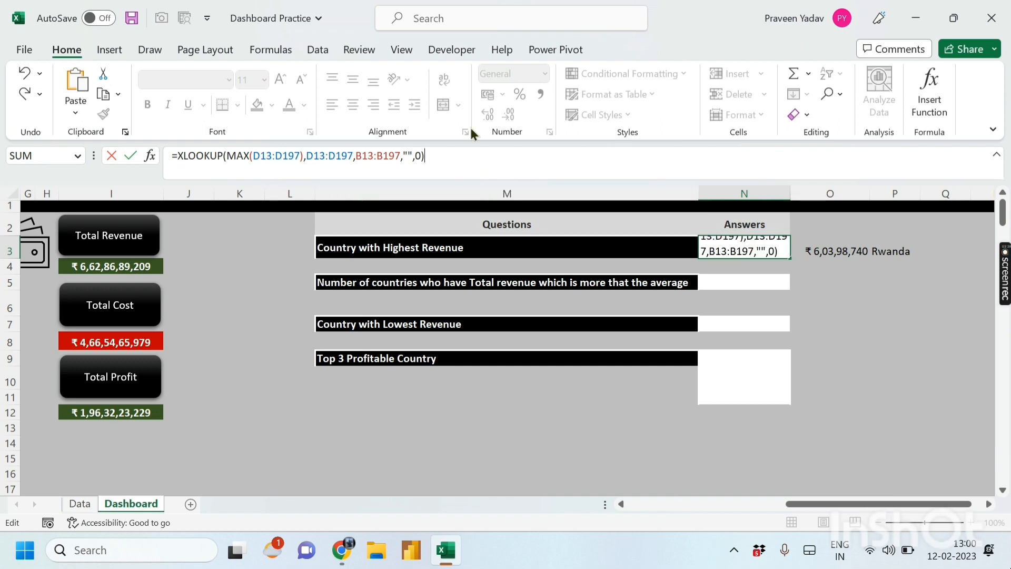
pyautogui.press('Return')
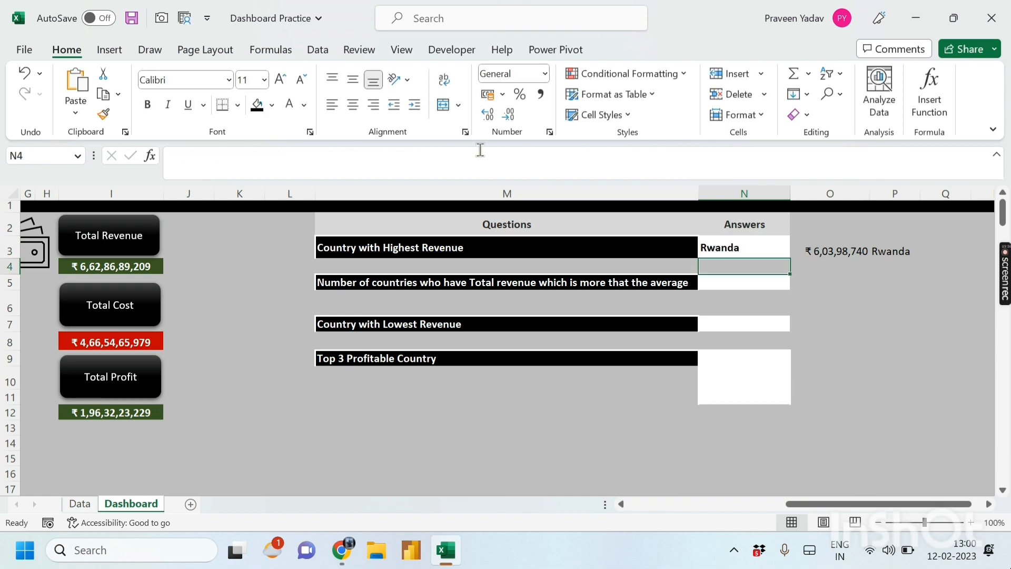
# Clear the helper formulas in cells O3 and P3 beside the first answer
pyautogui.moveTo(824, 254); pyautogui.dragTo(884, 249)
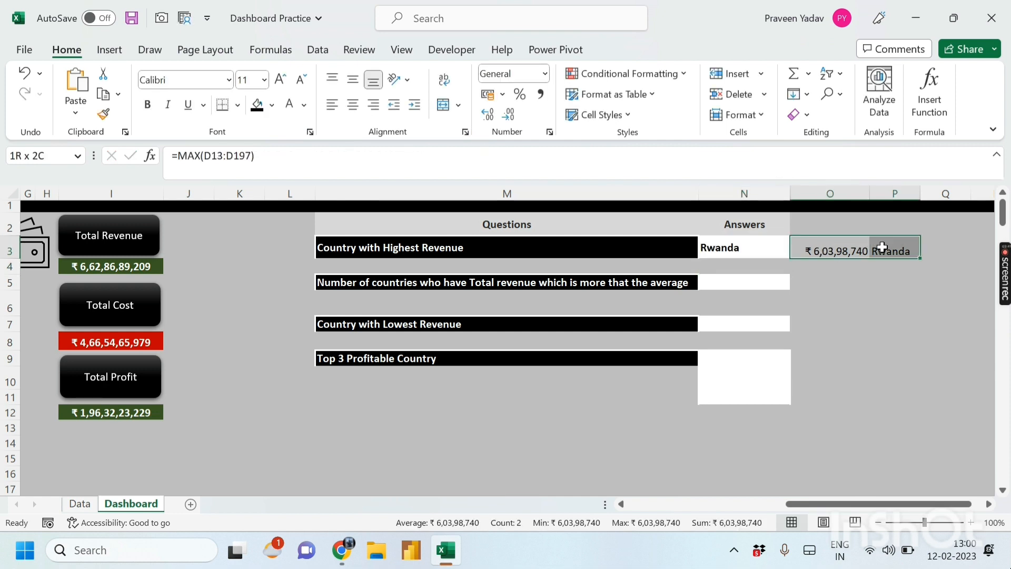
pyautogui.press('Delete')
pyautogui.click(854, 299)
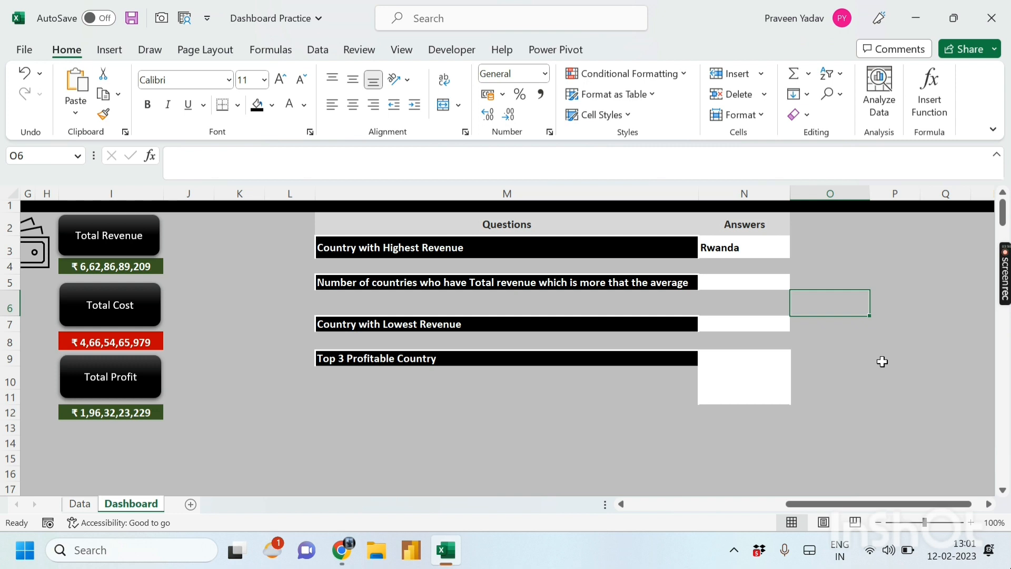
pyautogui.click(852, 358)
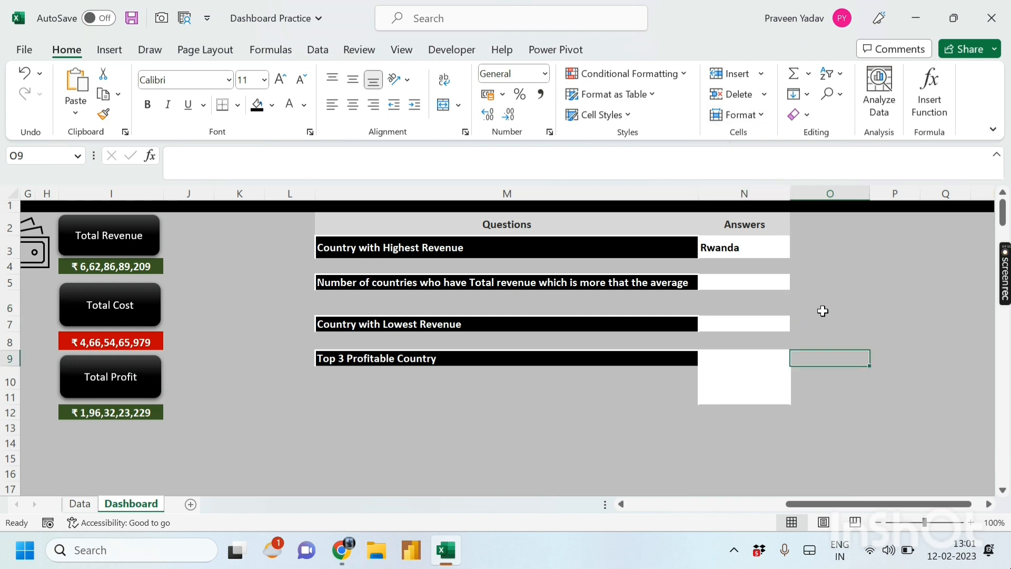
pyautogui.click(818, 287)
pyautogui.click(761, 282)
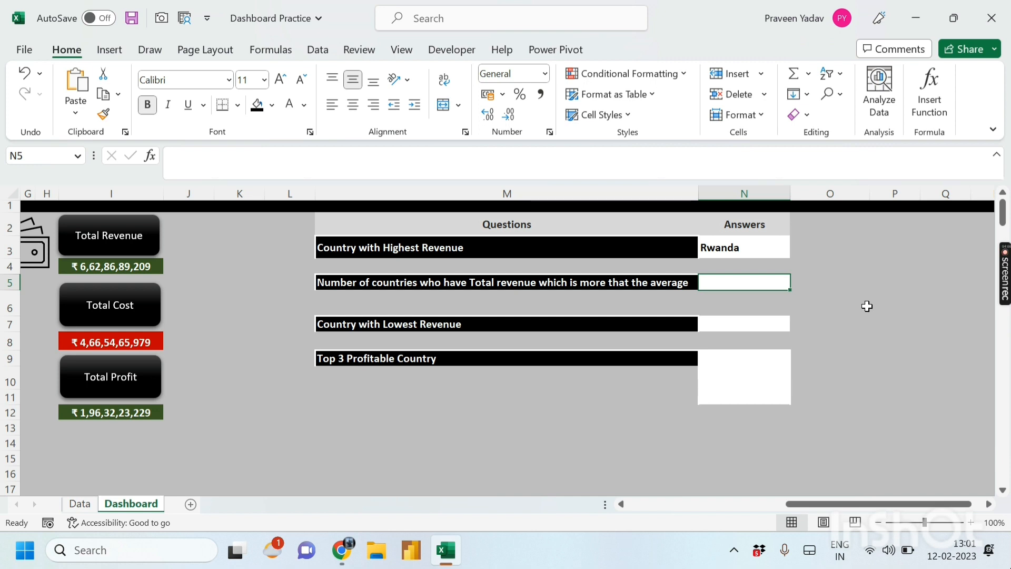
pyautogui.click(862, 306)
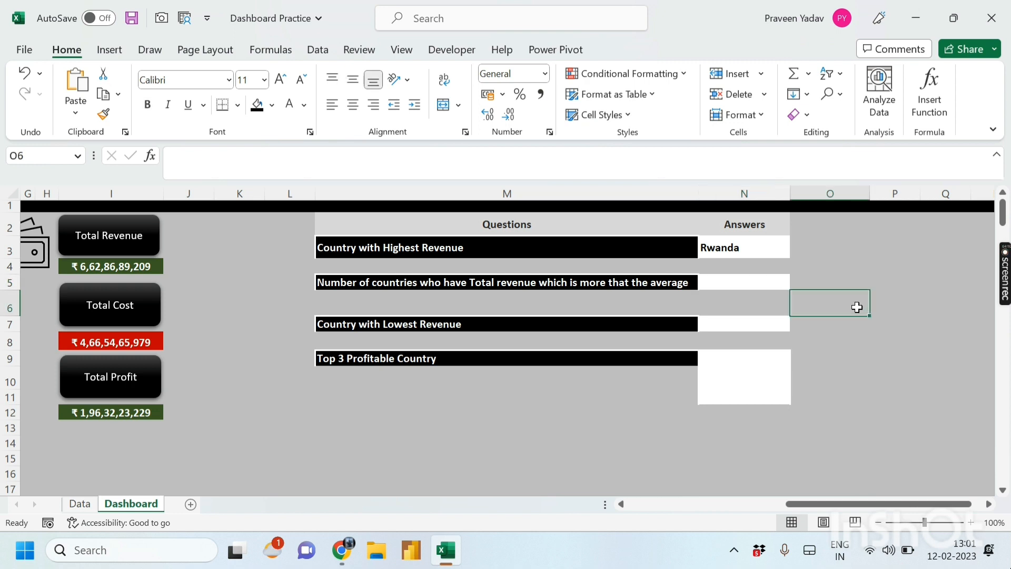
pyautogui.click(837, 282)
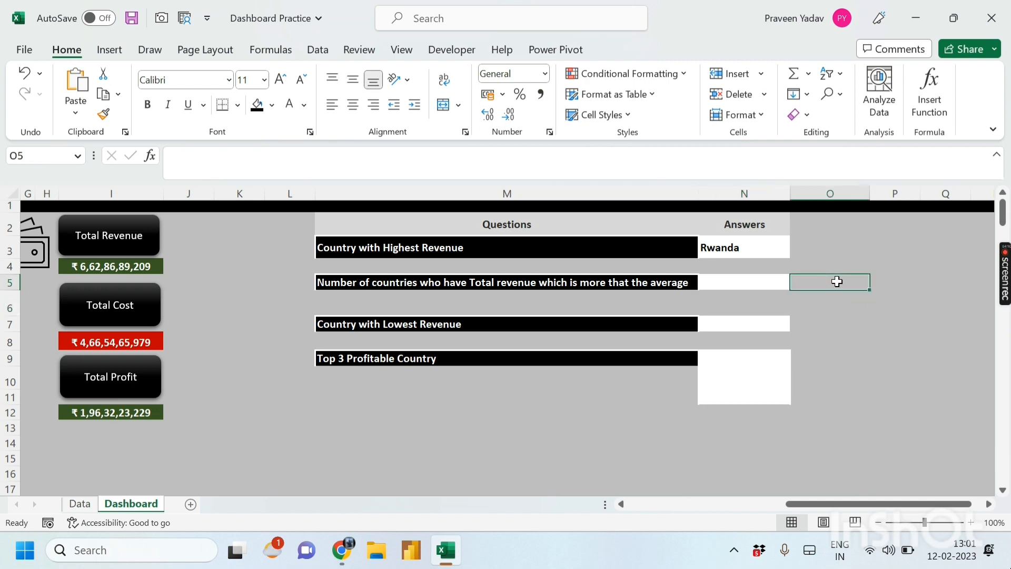
pyautogui.click(632, 282)
pyautogui.click(815, 284)
pyautogui.click(817, 323)
pyautogui.click(668, 283)
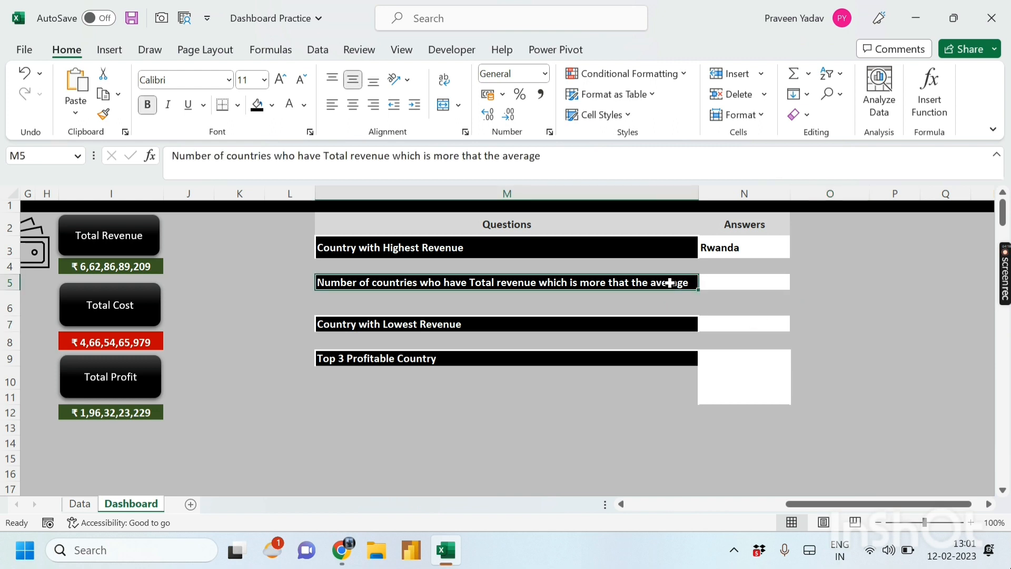
# Enter an AVERAGE formula in O5 over the Total_Revenue range D13:D197
pyautogui.click(816, 285)
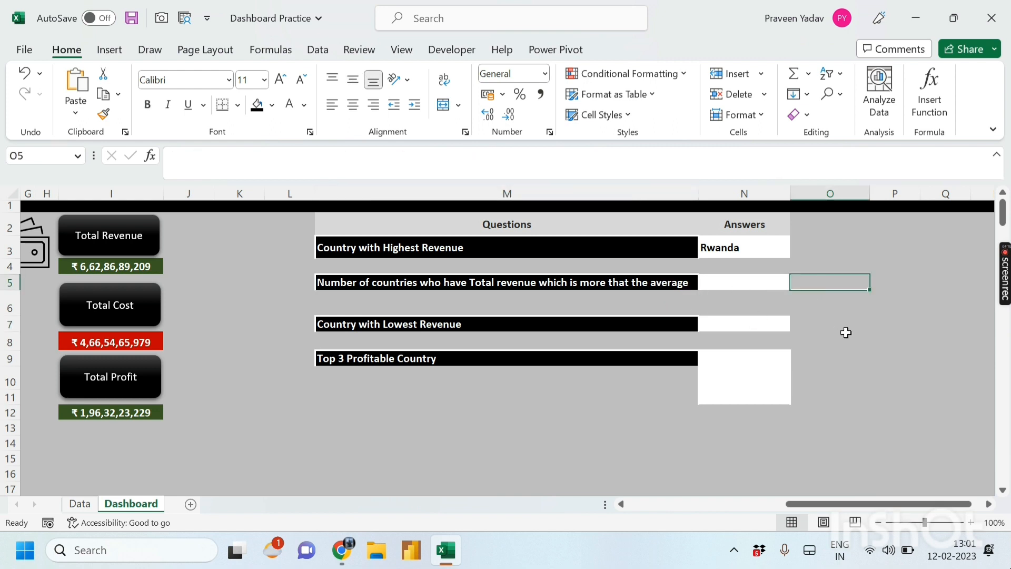
pyautogui.write('=av')
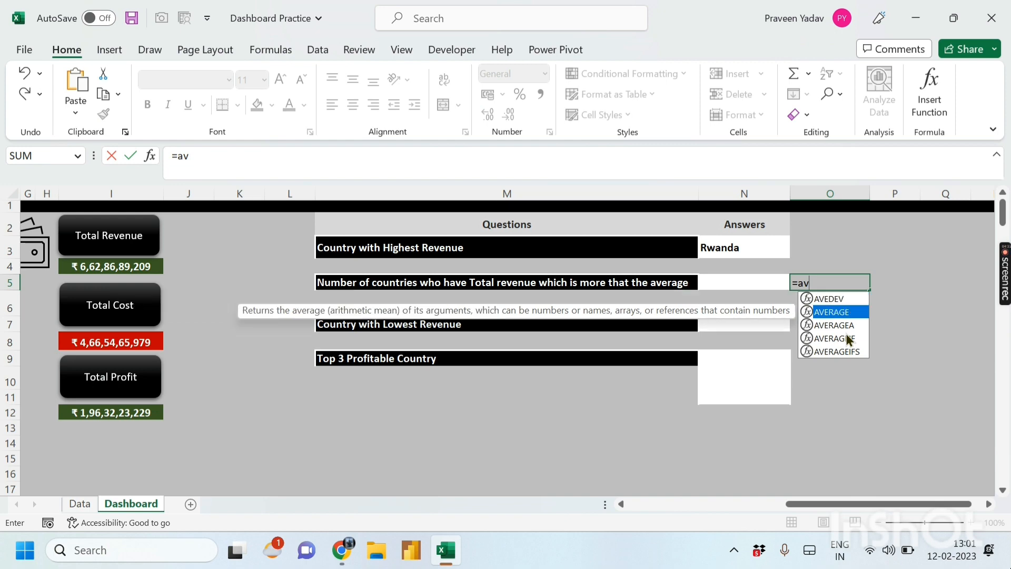
pyautogui.press('Tab')
pyautogui.press('Left')
pyautogui.press('Left')
pyautogui.press('Left')
pyautogui.press('Left')
pyautogui.press('Left')
pyautogui.press('Left')
pyautogui.press('Left')
pyautogui.press('Left')
pyautogui.press('Left')
pyautogui.press('Left')
pyautogui.press('Left')
pyautogui.press('Left')
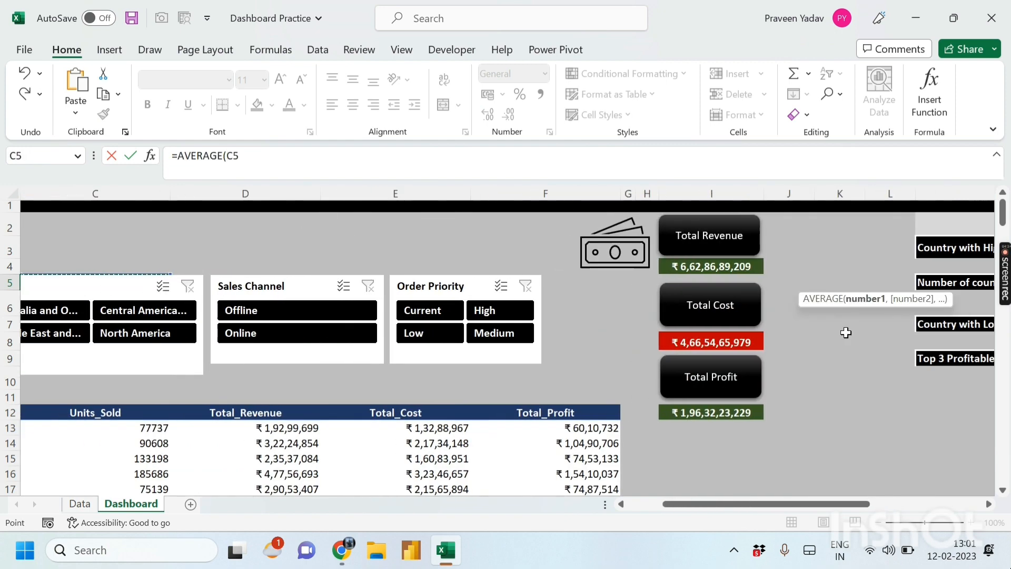
pyautogui.press('Down')
pyautogui.press('Down')
pyautogui.press('Down')
pyautogui.press('Down')
pyautogui.press('Down')
pyautogui.press('Down')
pyautogui.press('Down')
pyautogui.press('Down')
pyautogui.press('Down')
pyautogui.press('Right')
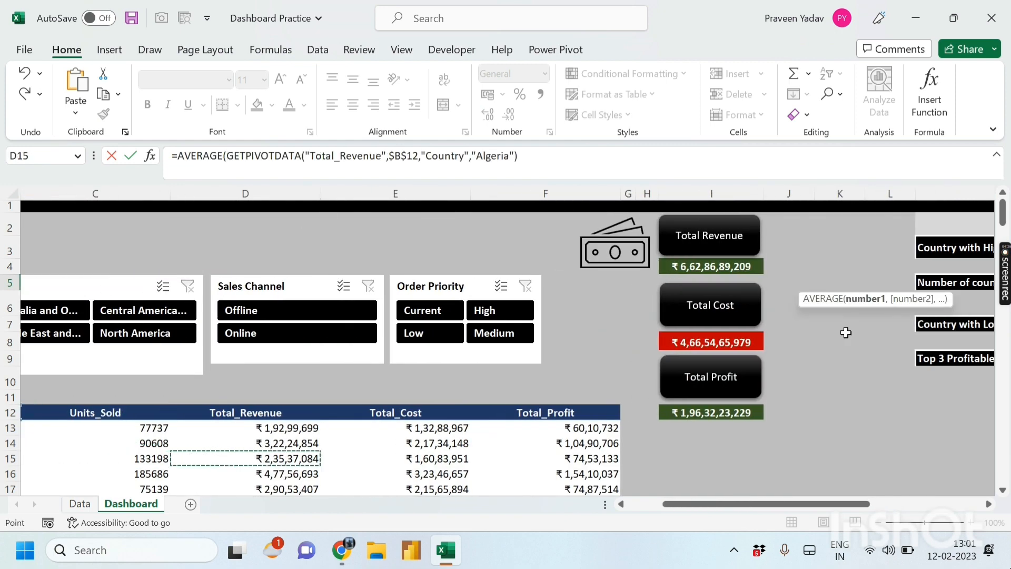
pyautogui.press('Right')
pyautogui.press('Up')
pyautogui.press('Left')
pyautogui.press('Up')
pyautogui.hotkey('ctrl', 'shift', 'Down')
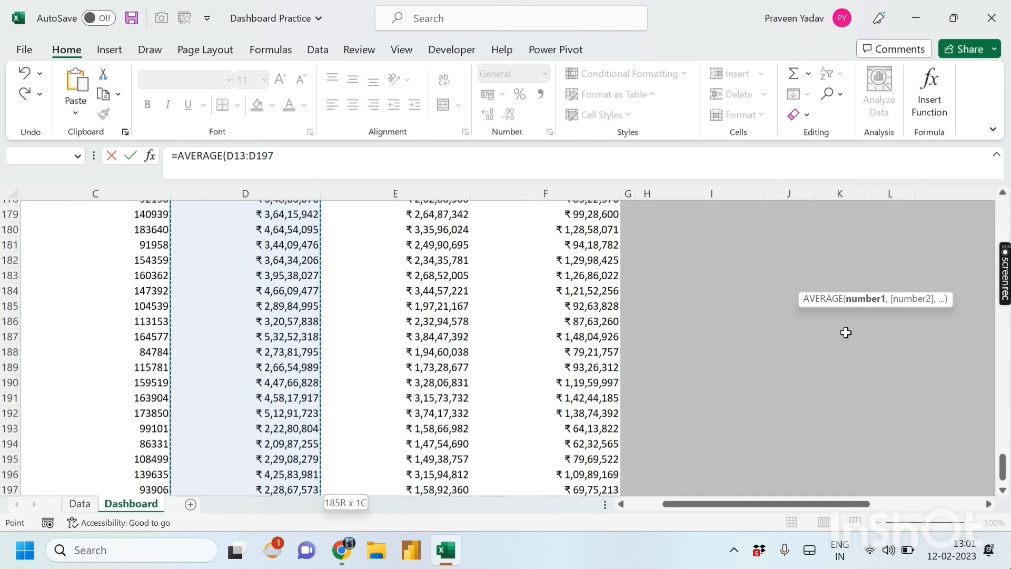
pyautogui.press('Tab')
# Start a COUNTIF formula in P5, beside the average revenue
pyautogui.scroll(1, 846, 333)
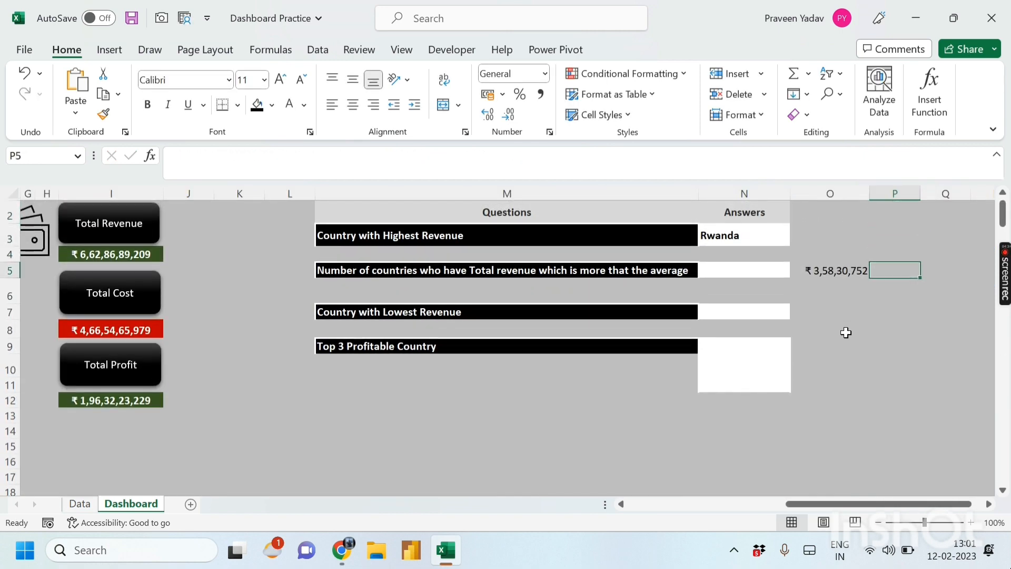
pyautogui.write('=co')
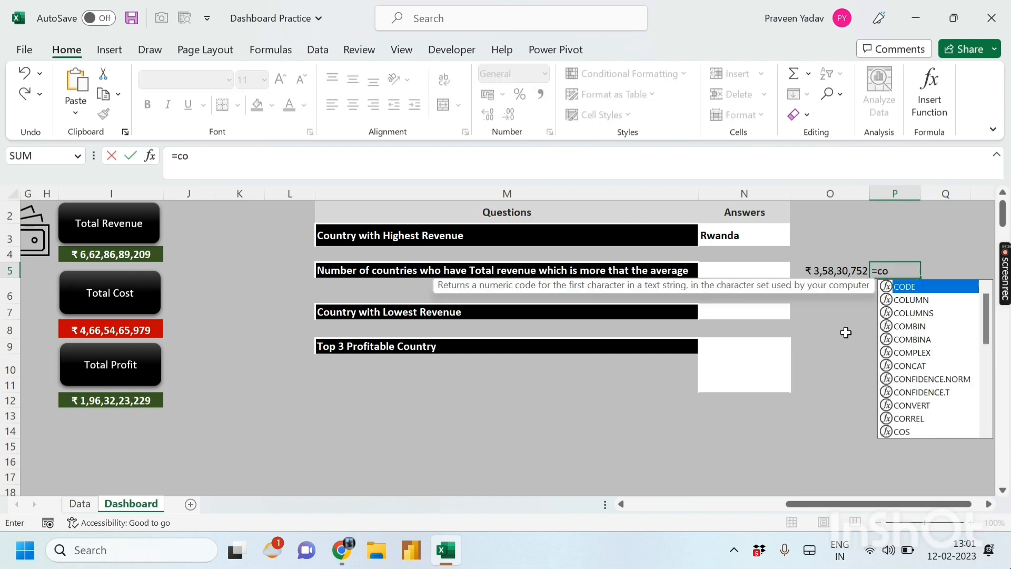
pyautogui.write('u')
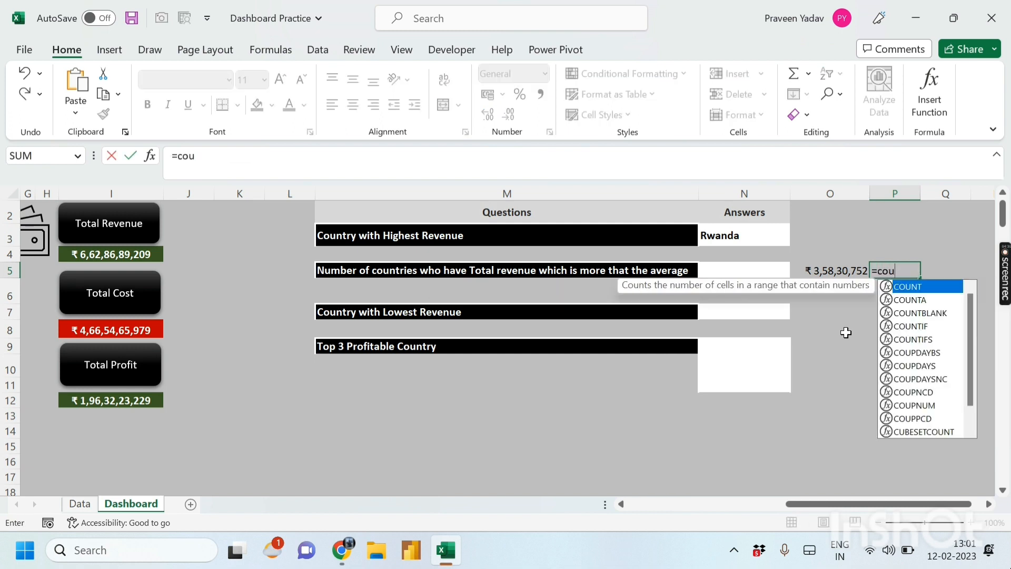
pyautogui.press('Down')
pyautogui.press('Down')
pyautogui.press('Down')
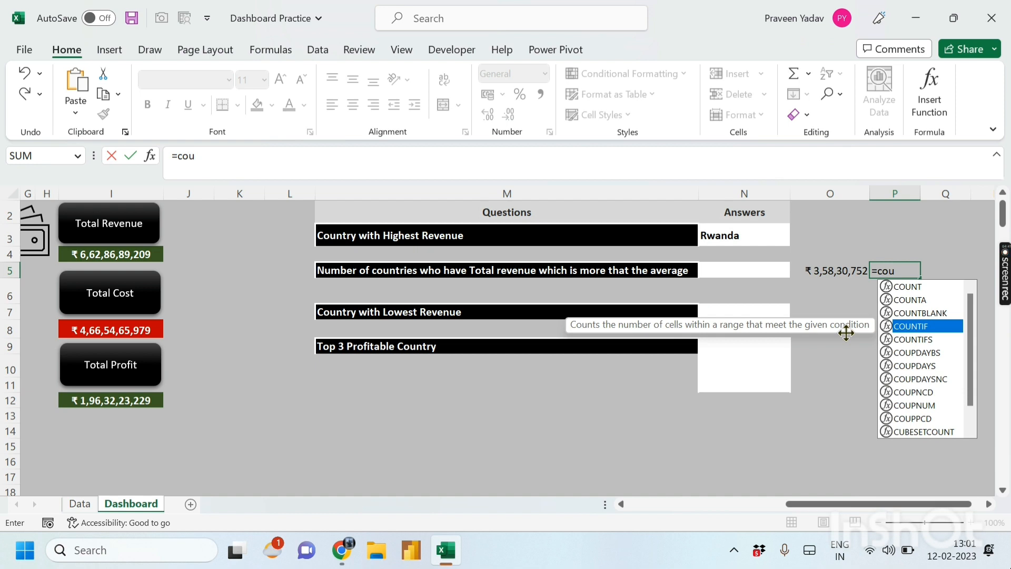
pyautogui.press('Tab')
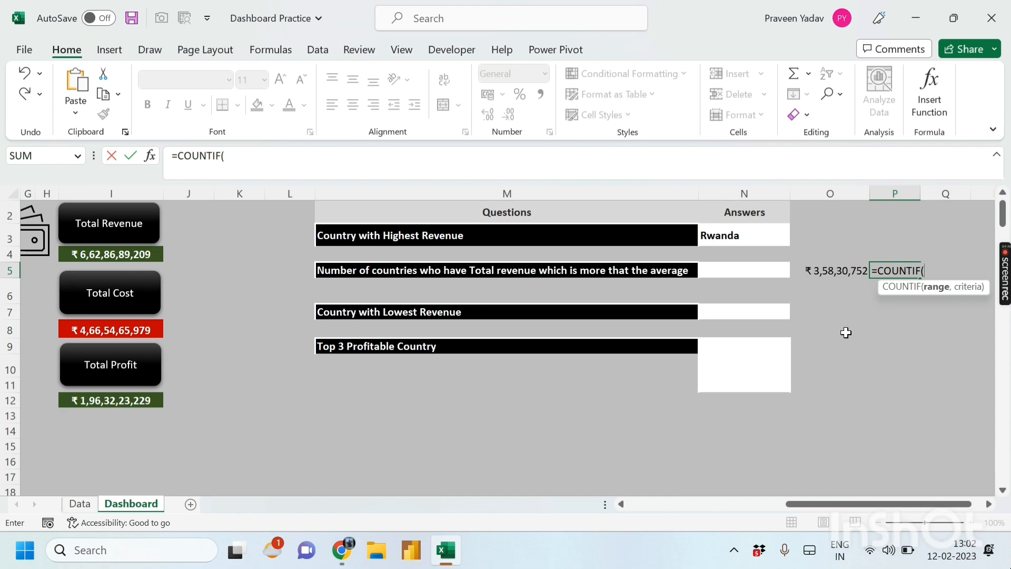
# Set the Total_Revenue cells D13:D197 as the range of the COUNTIF in P5
pyautogui.hotkey('ctrl', 'Left')
pyautogui.hotkey('ctrl', 'Left')
pyautogui.hotkey('ctrl', 'Left')
pyautogui.hotkey('ctrl', 'Left')
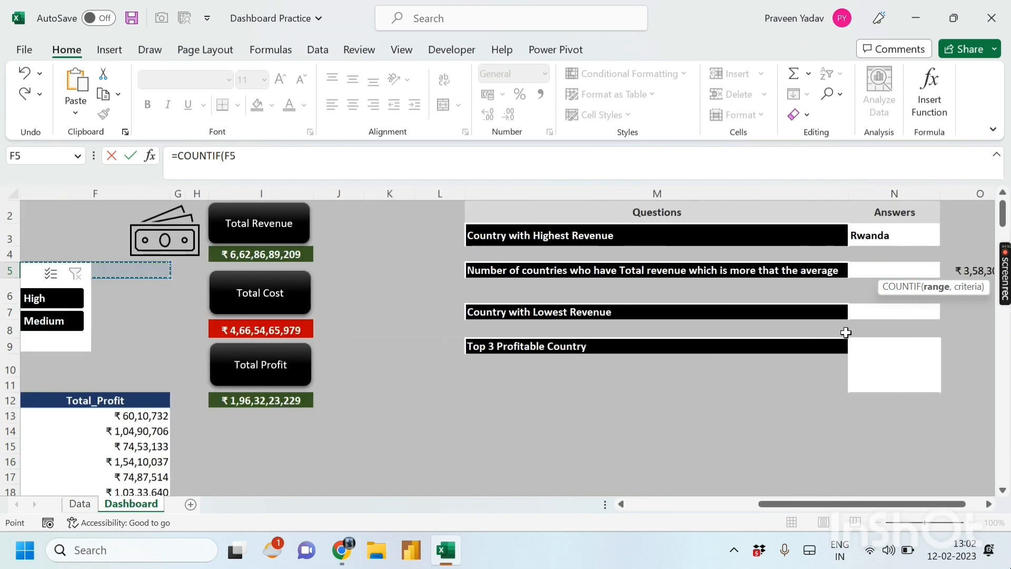
pyautogui.hotkey('ctrl', 'Down')
pyautogui.hotkey('ctrl', 'Down')
pyautogui.hotkey('ctrl', 'Down')
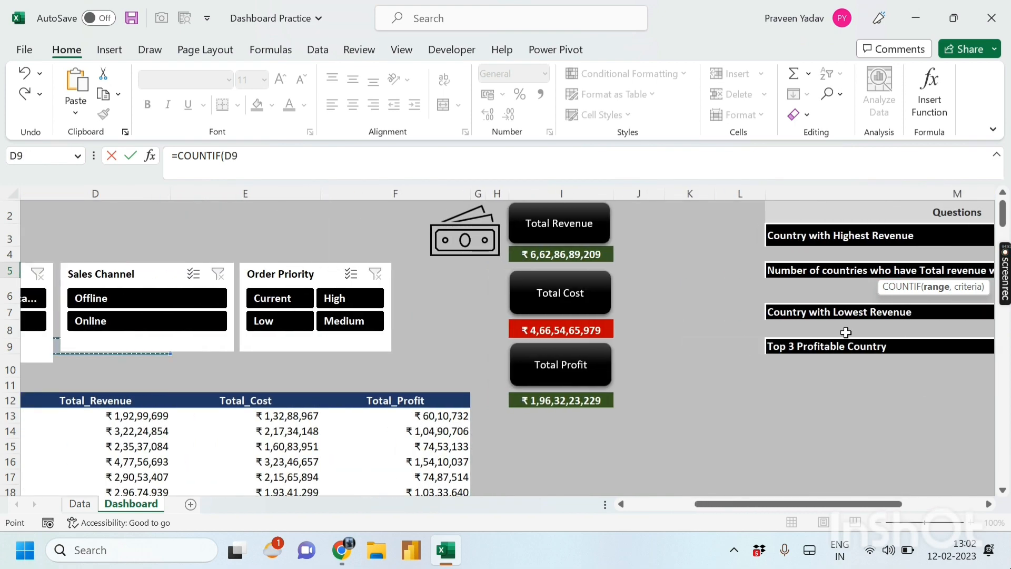
pyautogui.press('Down')
pyautogui.hotkey('ctrl', 'shift', 'Down')
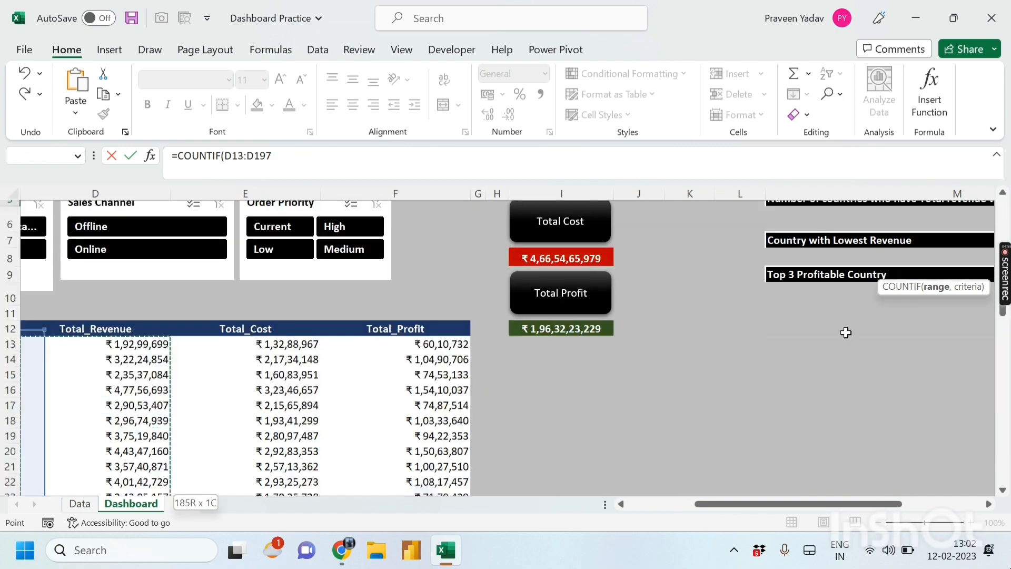
pyautogui.hotkey('ctrl', 'BackSpace')
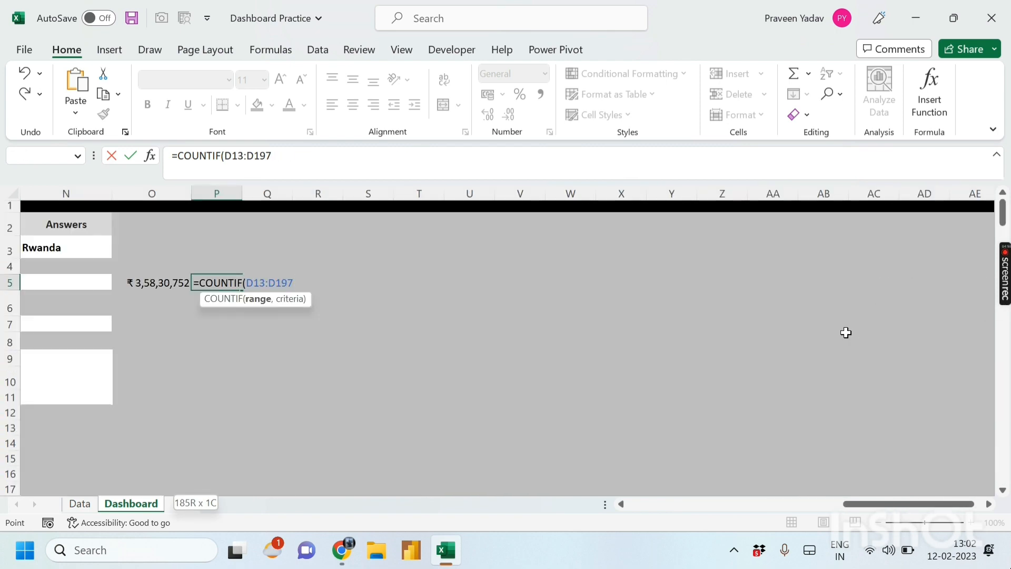
pyautogui.write(',')
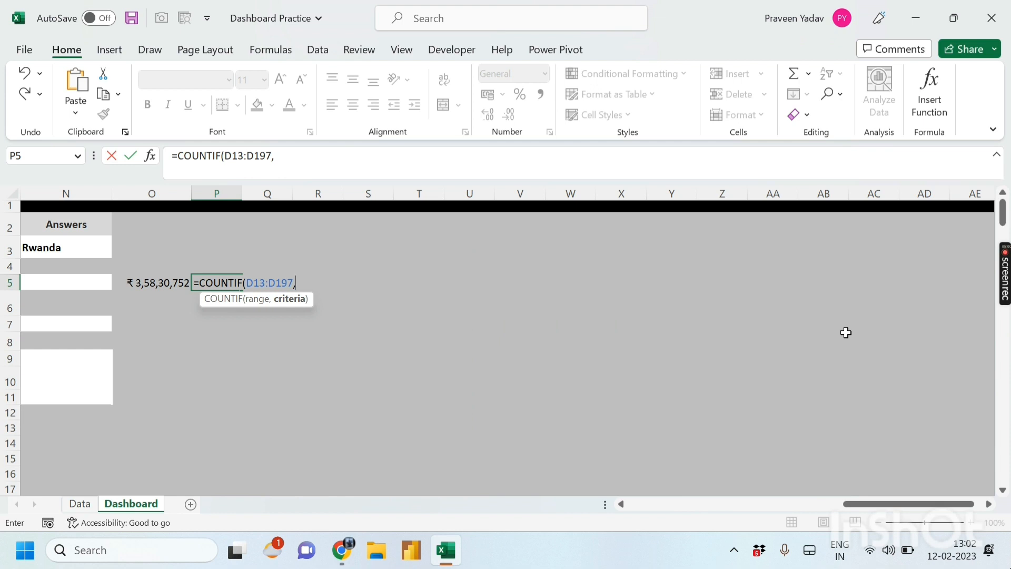
# Try to complete the COUNTIF in P5 with D13:D197">"&O5 as its criteria
pyautogui.press('Left')
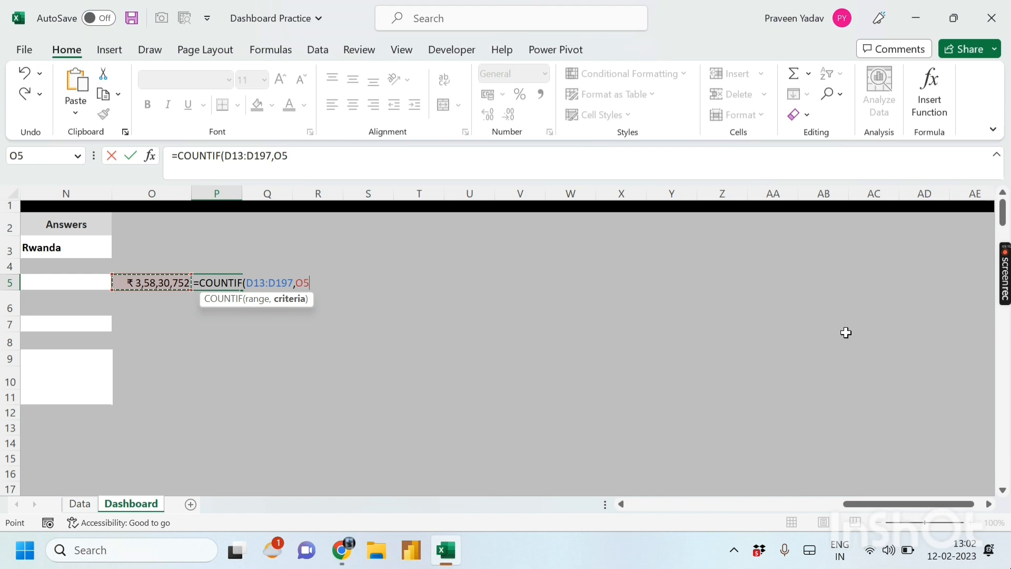
pyautogui.press('BackSpace')
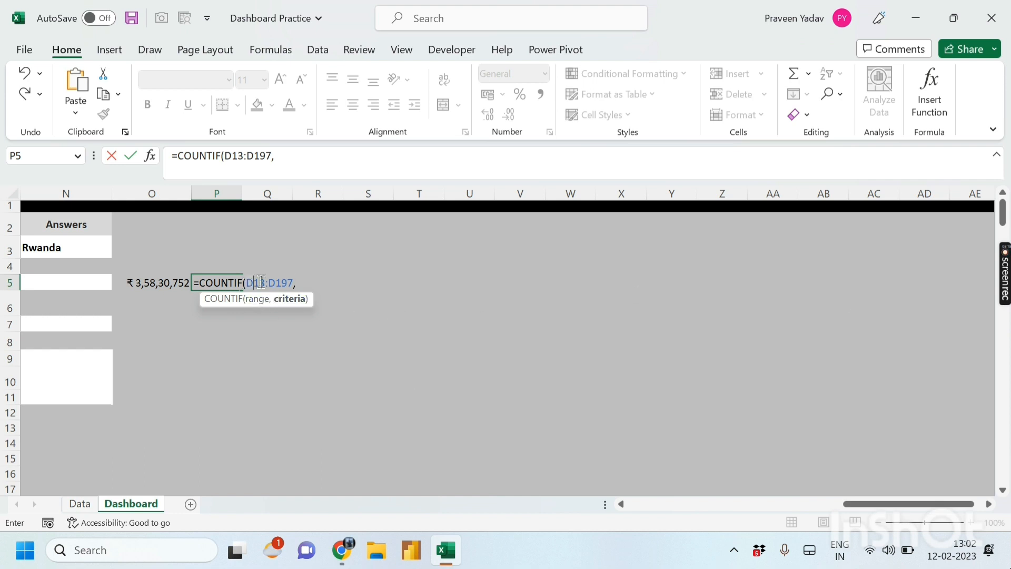
pyautogui.click(294, 282)
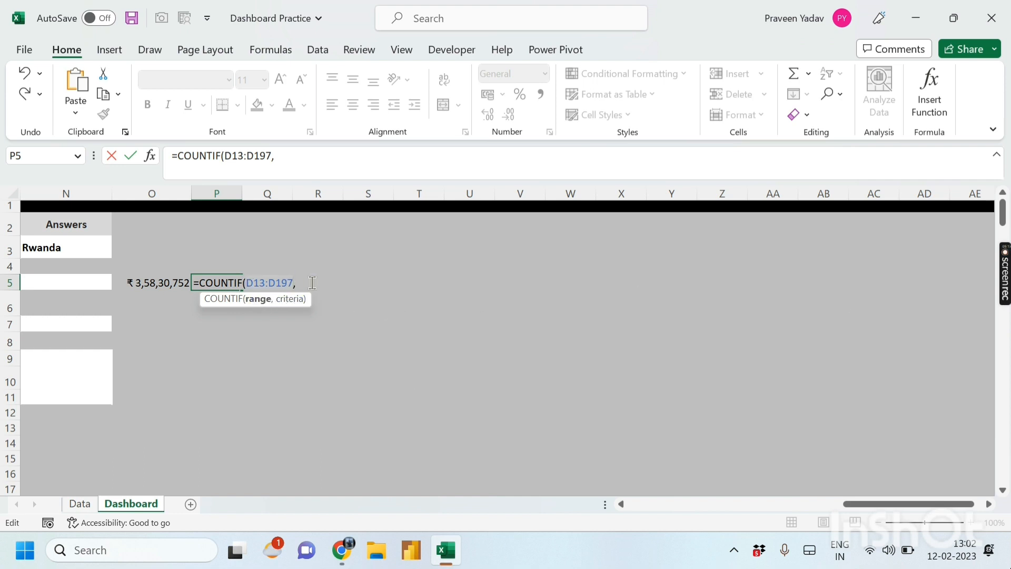
pyautogui.click(304, 285)
pyautogui.write('D13:D197')
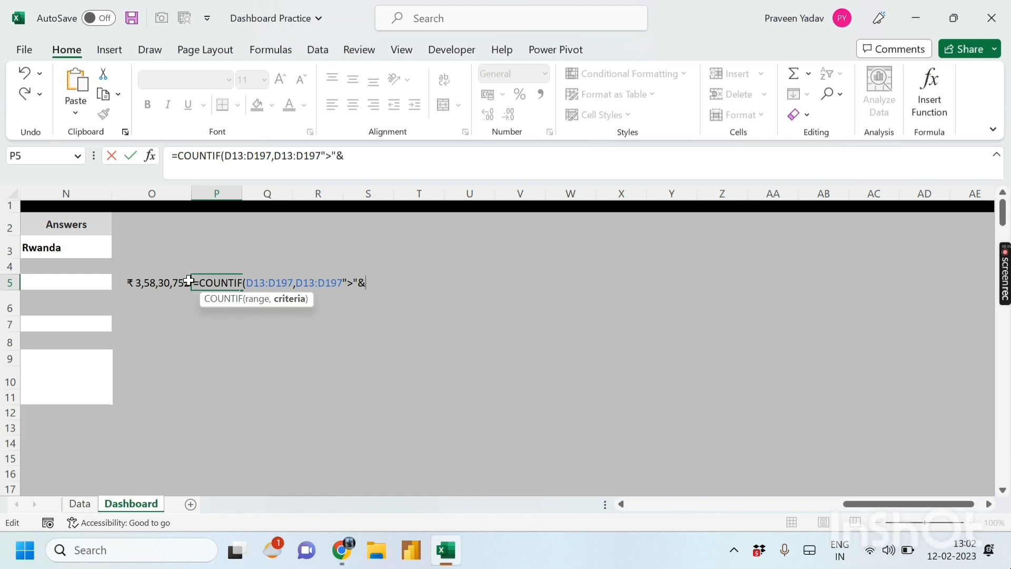
pyautogui.click(172, 283)
pyautogui.write(')')
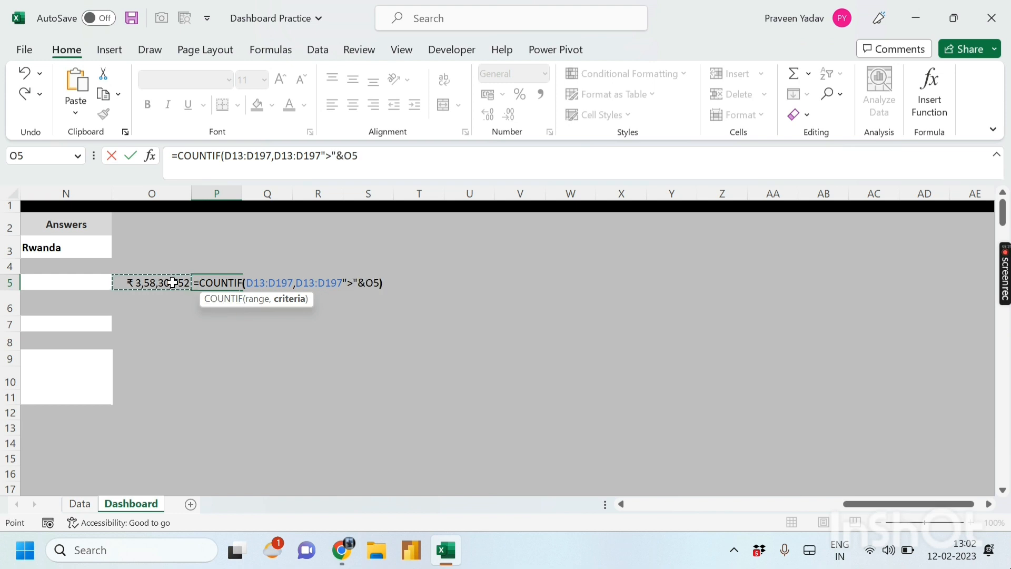
pyautogui.press('Return')
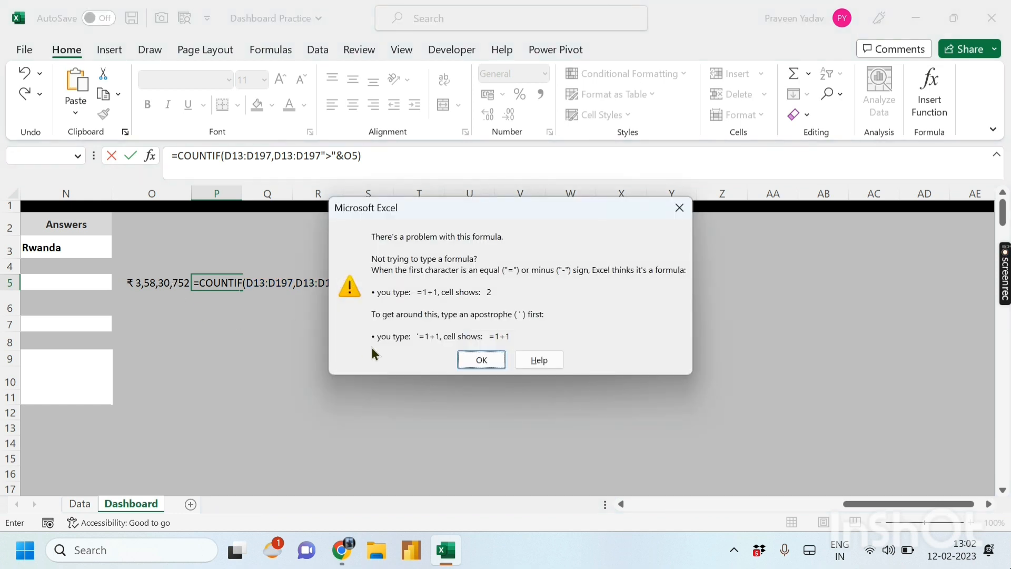
pyautogui.click(481, 361)
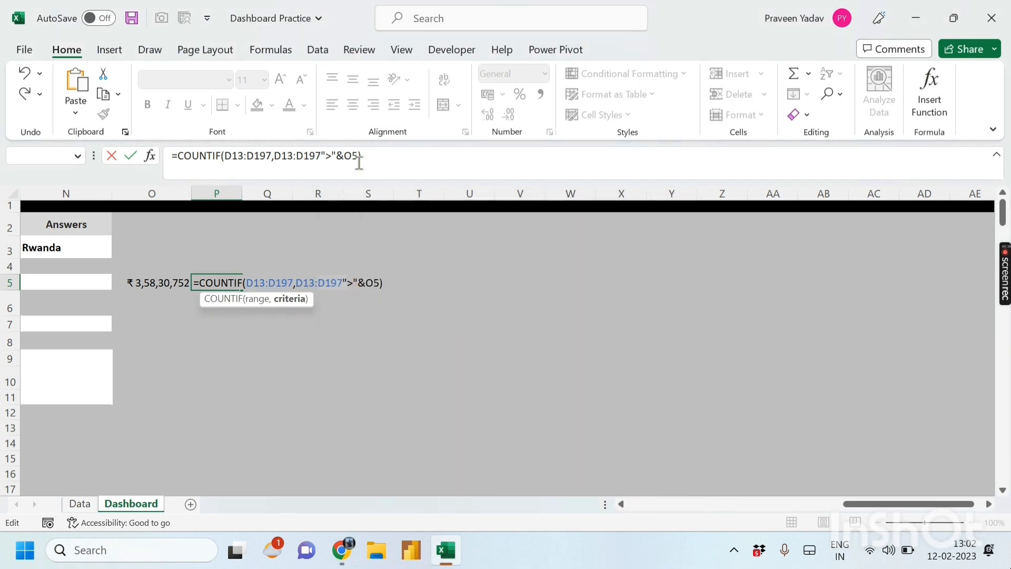
# Remove the repeated D13:D197 from the criteria and enter P5 as =COUNTIF(D13:D197,">"&O5)
pyautogui.click(322, 157)
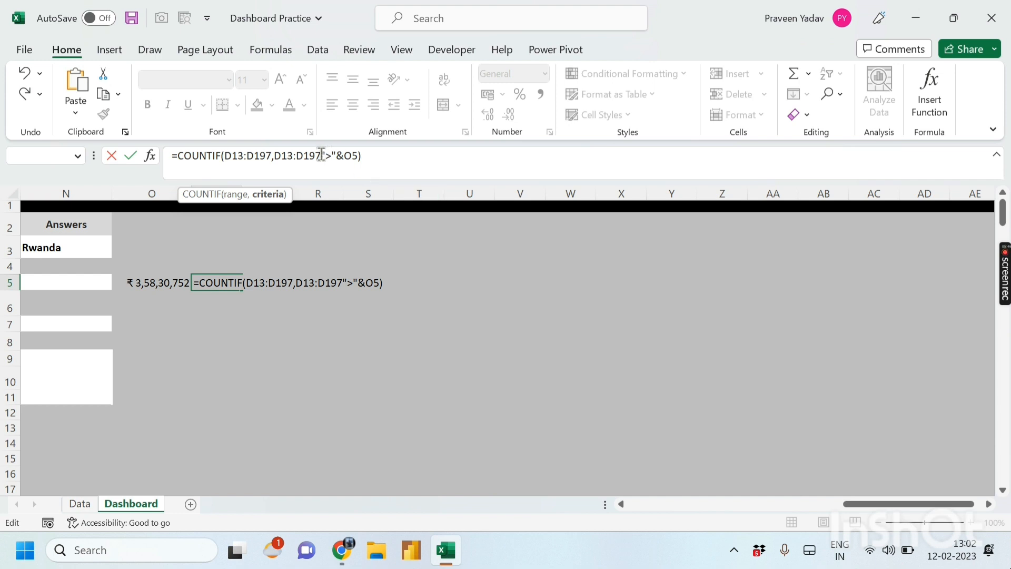
pyautogui.press('BackSpace')
pyautogui.press('BackSpace')
pyautogui.press('BackSpace')
pyautogui.press('BackSpace')
pyautogui.press('BackSpace')
pyautogui.press('BackSpace')
pyautogui.press('BackSpace')
pyautogui.press('BackSpace')
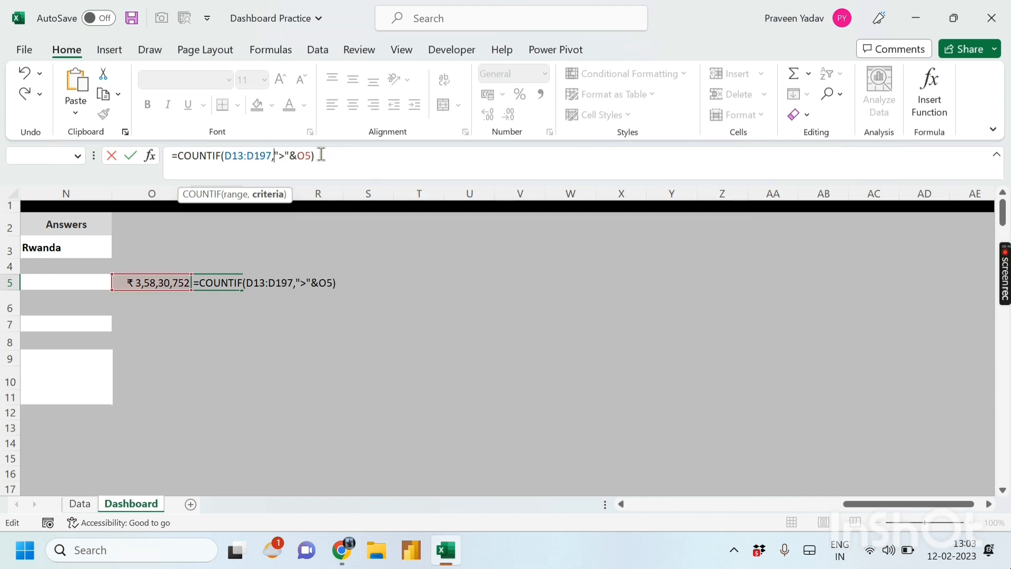
pyautogui.click(325, 154)
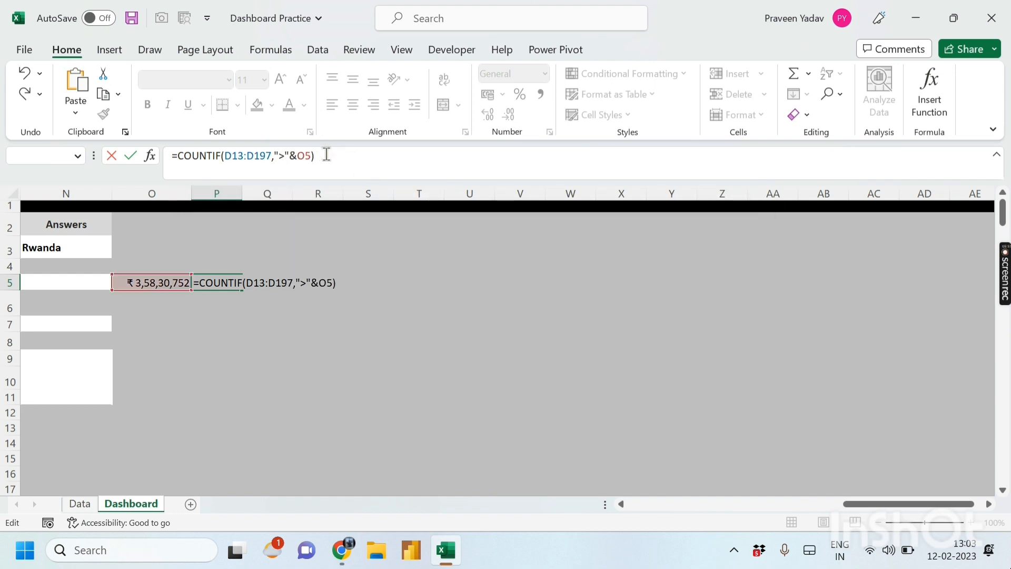
pyautogui.press('Return')
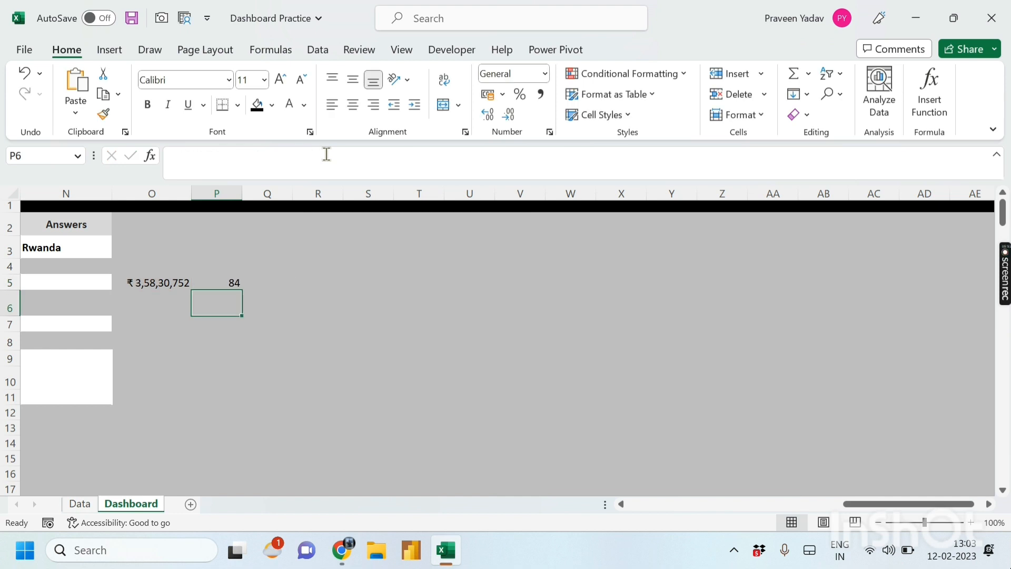
# Copy the COUNTIF expression from P5, without its equals sign, into answer cell N5
pyautogui.click(216, 283)
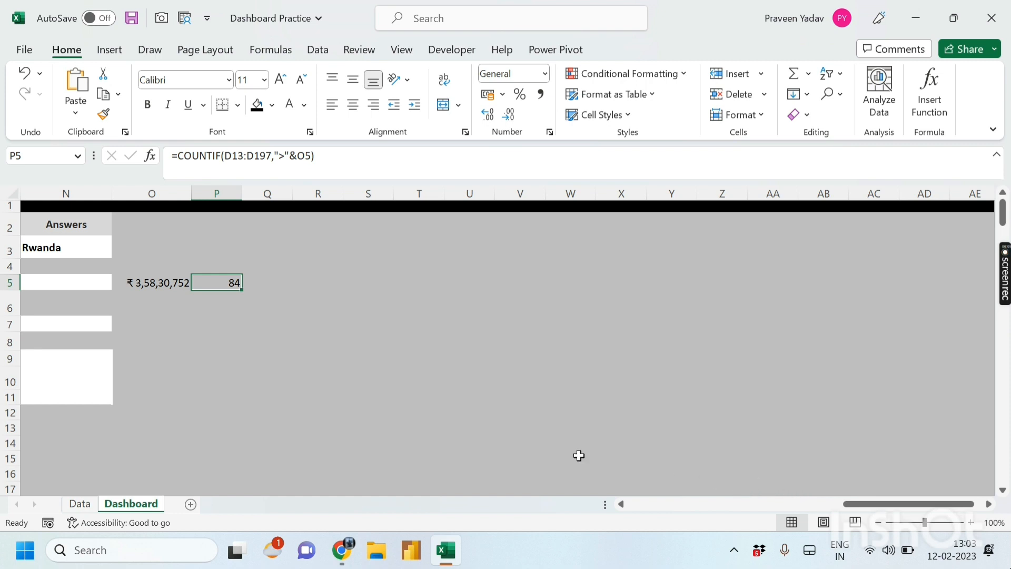
pyautogui.click(145, 284)
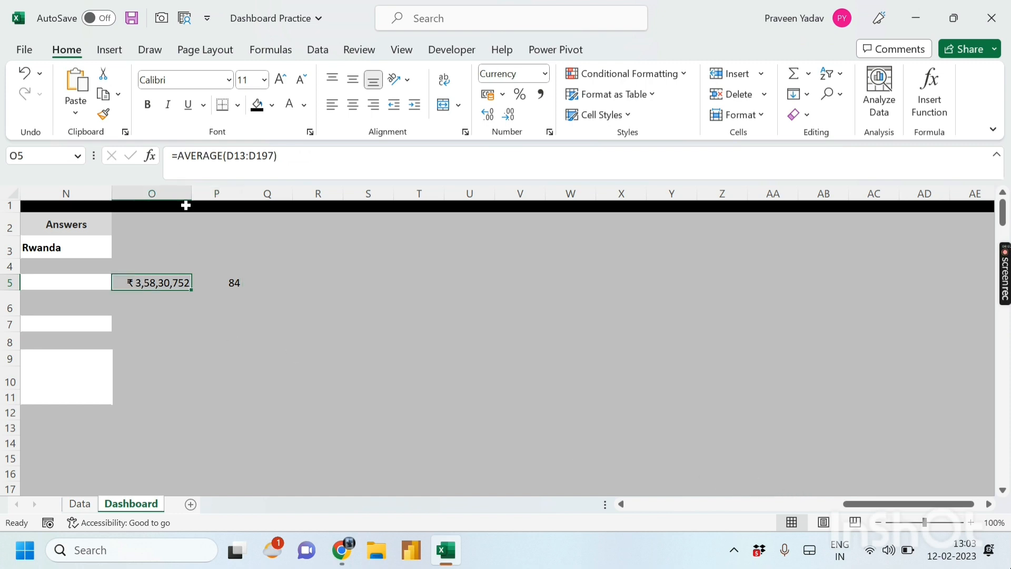
pyautogui.click(235, 285)
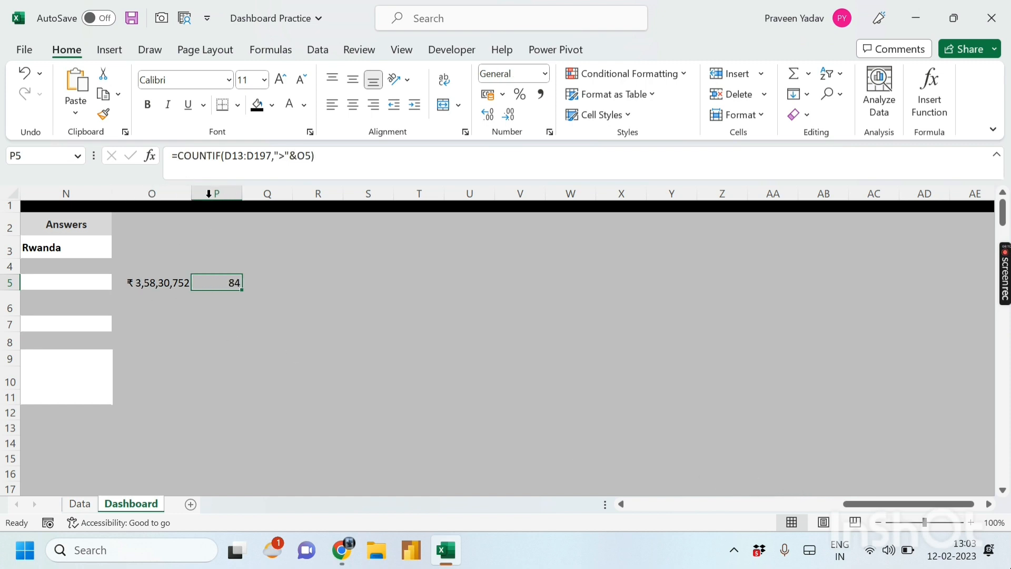
pyautogui.moveTo(177, 155); pyautogui.dragTo(336, 149)
pyautogui.hotkey('ctrl', 'c')
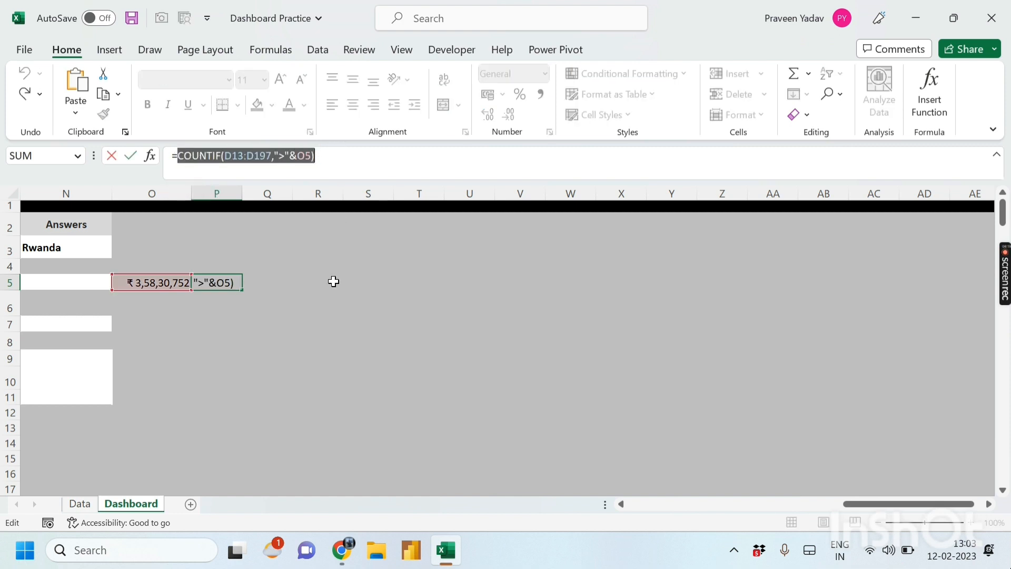
pyautogui.press('Escape')
pyautogui.click(74, 283)
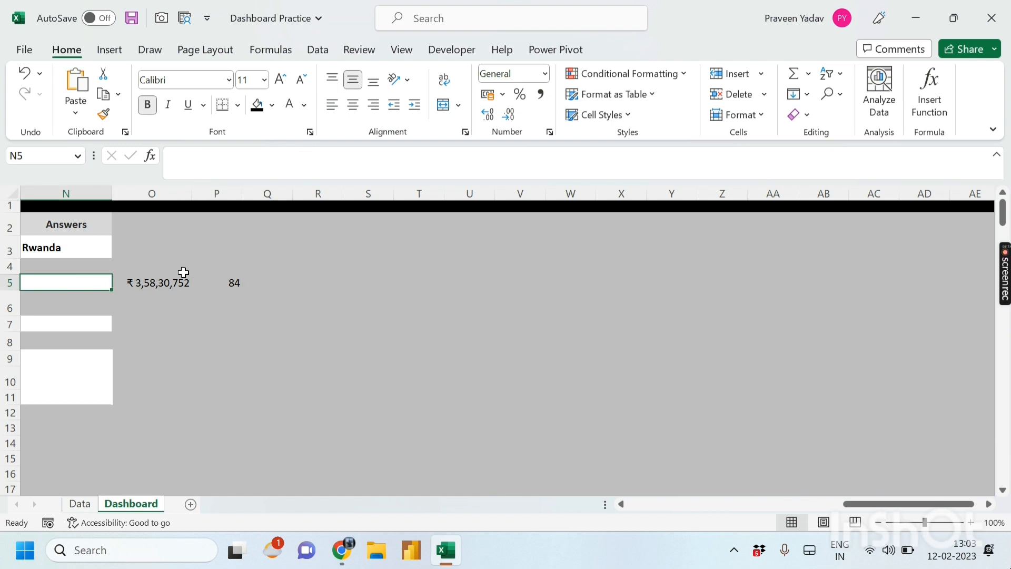
pyautogui.hotkey('ctrl', 'v')
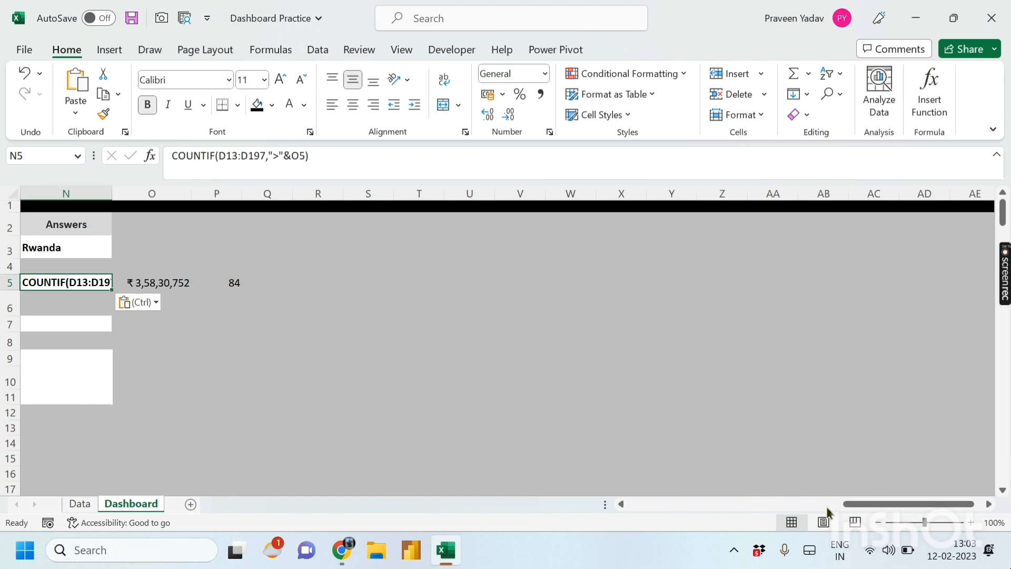
# Replace the O5 reference in N5's COUNTIF text with the AVERAGE(D13:D197) expression copied from O5
pyautogui.moveTo(847, 507); pyautogui.dragTo(834, 507)
pyautogui.click(300, 281)
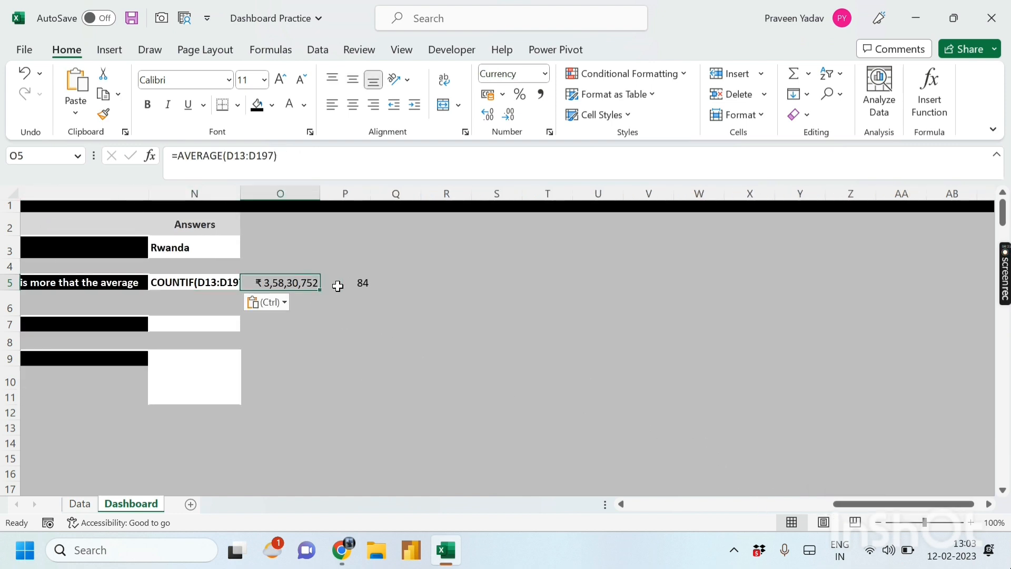
pyautogui.moveTo(177, 156); pyautogui.dragTo(287, 158)
pyautogui.hotkey('ctrl', 'c')
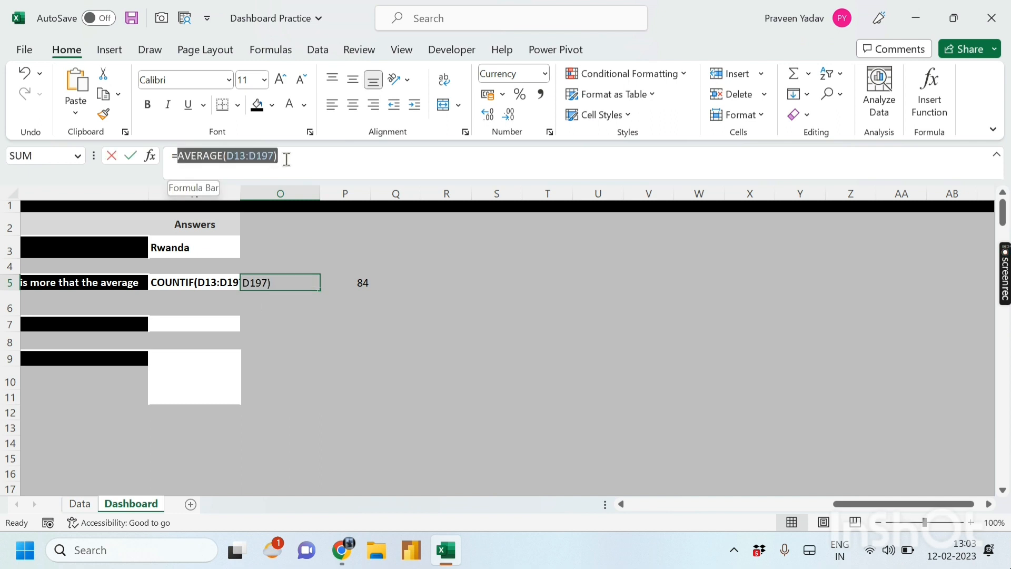
pyautogui.press('Escape')
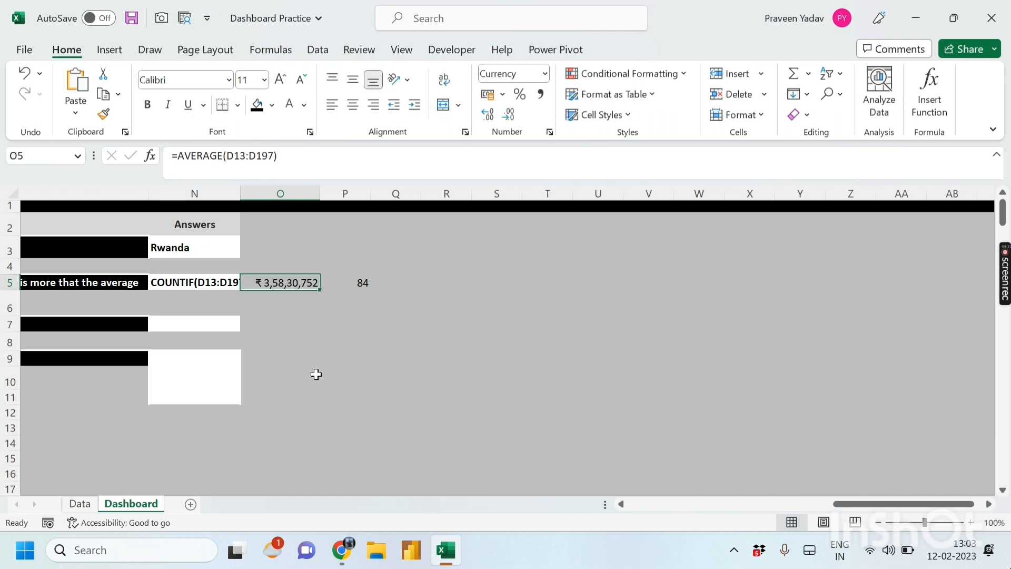
pyautogui.click(226, 284)
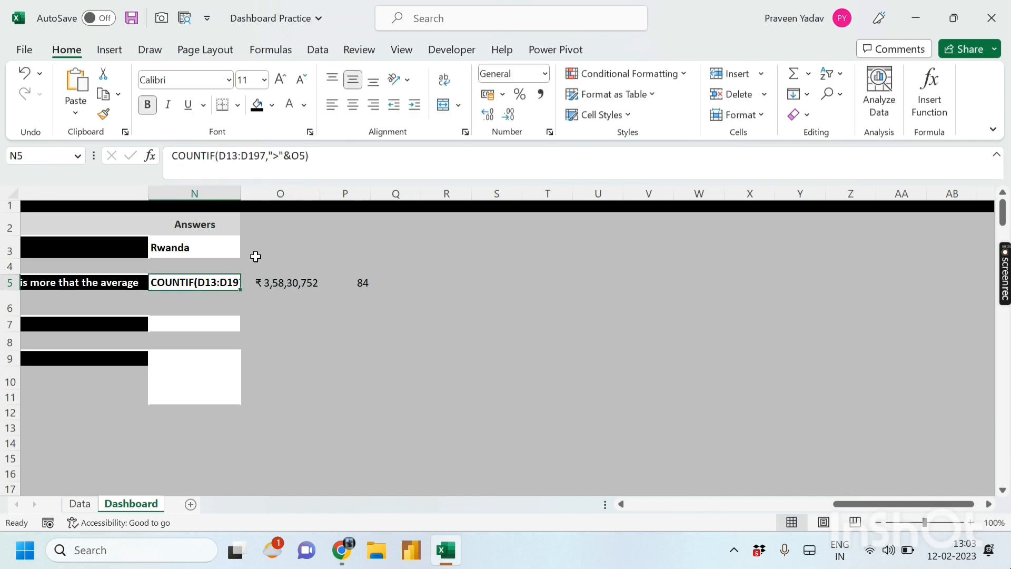
pyautogui.doubleClick(295, 156)
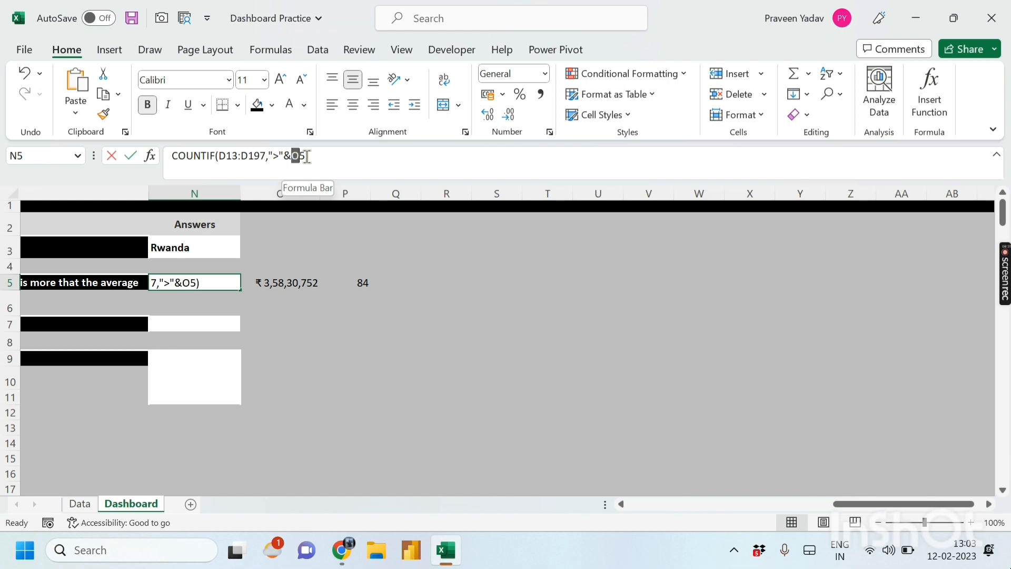
pyautogui.hotkey('ctrl', 'v')
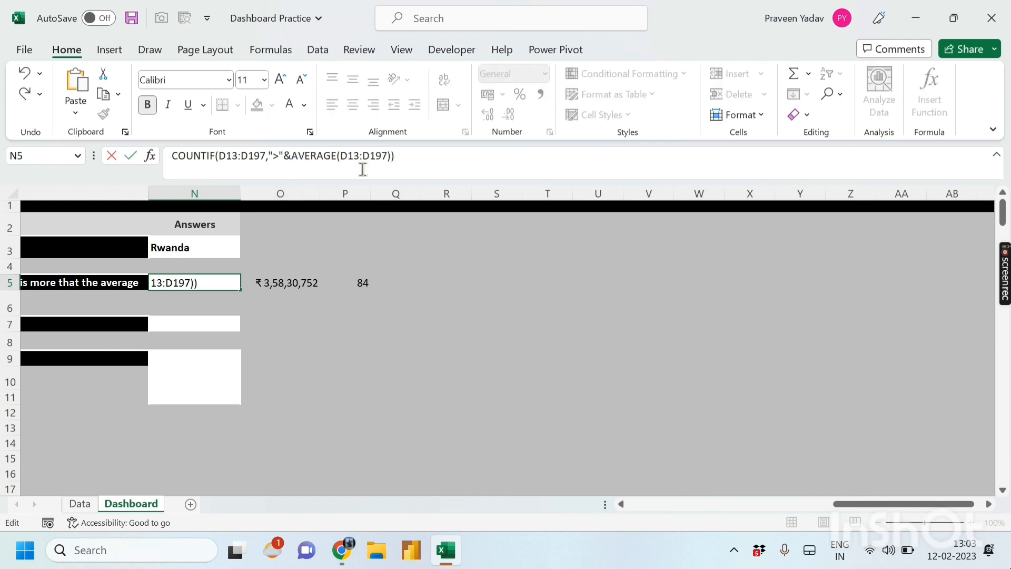
# Add a leading equals sign in N5 to enter =COUNTIF(D13:D197,">"&AVERAGE(D13:D197)) as a formula
pyautogui.press('Home')
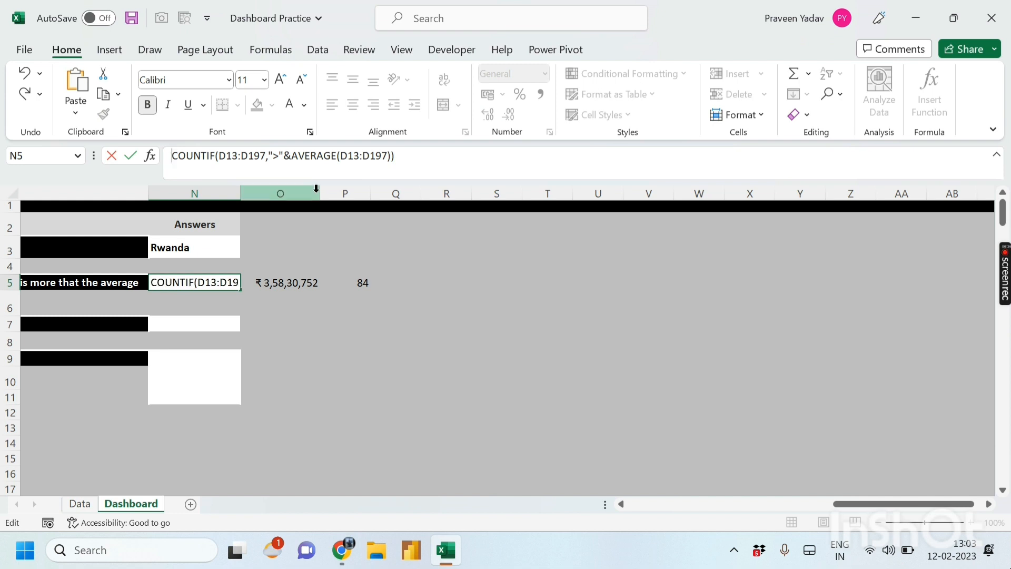
pyautogui.write('=')
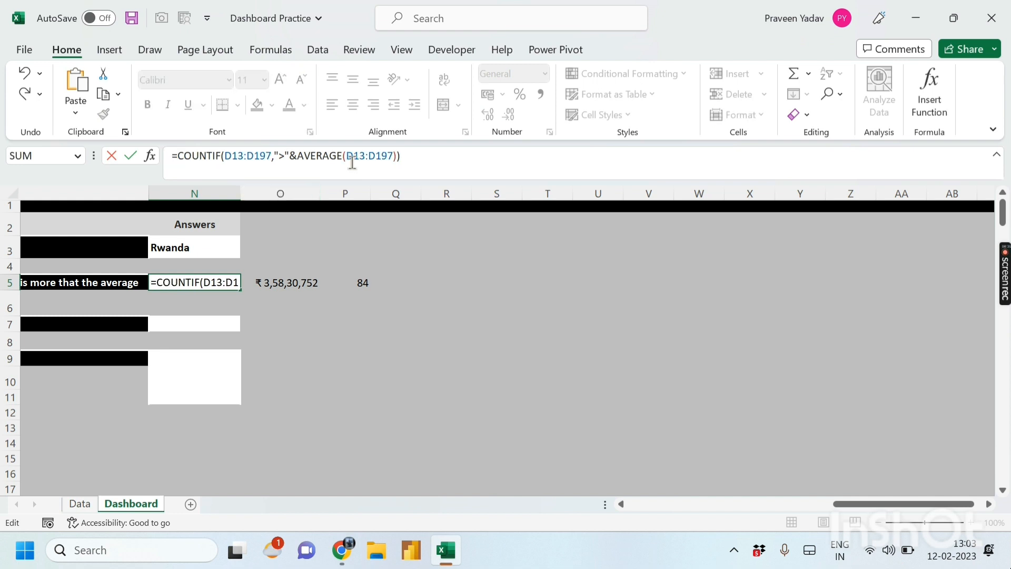
pyautogui.click(403, 156)
pyautogui.press('Return')
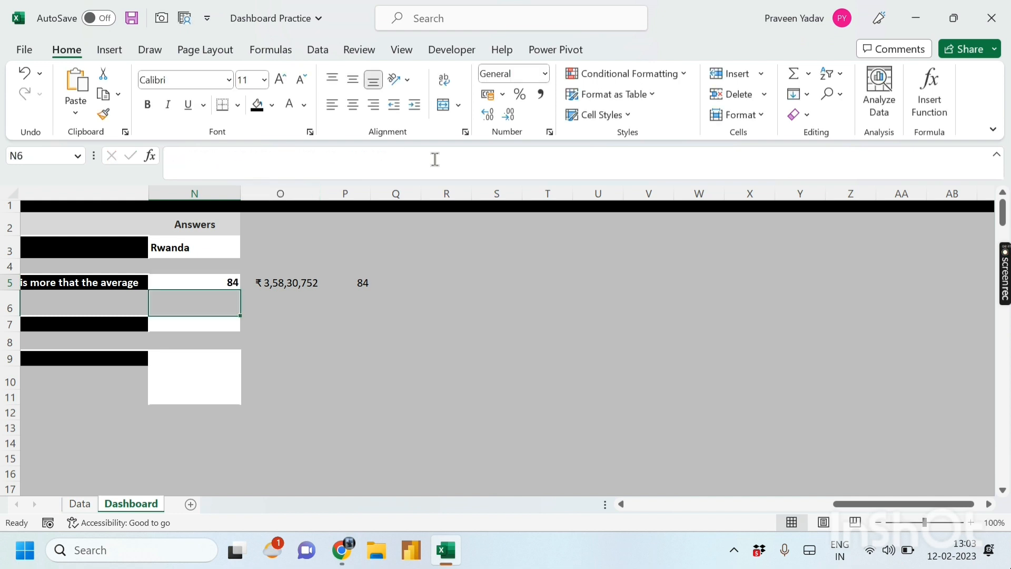
# Review the AVERAGE formula in O5 and the range and criteria arguments of the COUNTIF in P5
pyautogui.click(346, 376)
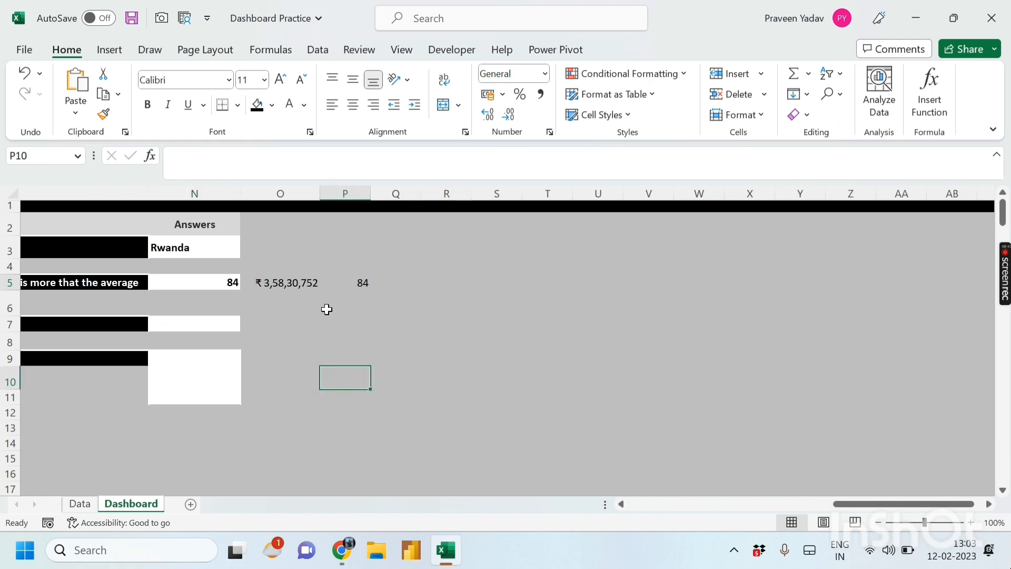
pyautogui.click(289, 285)
pyautogui.click(340, 340)
pyautogui.click(363, 282)
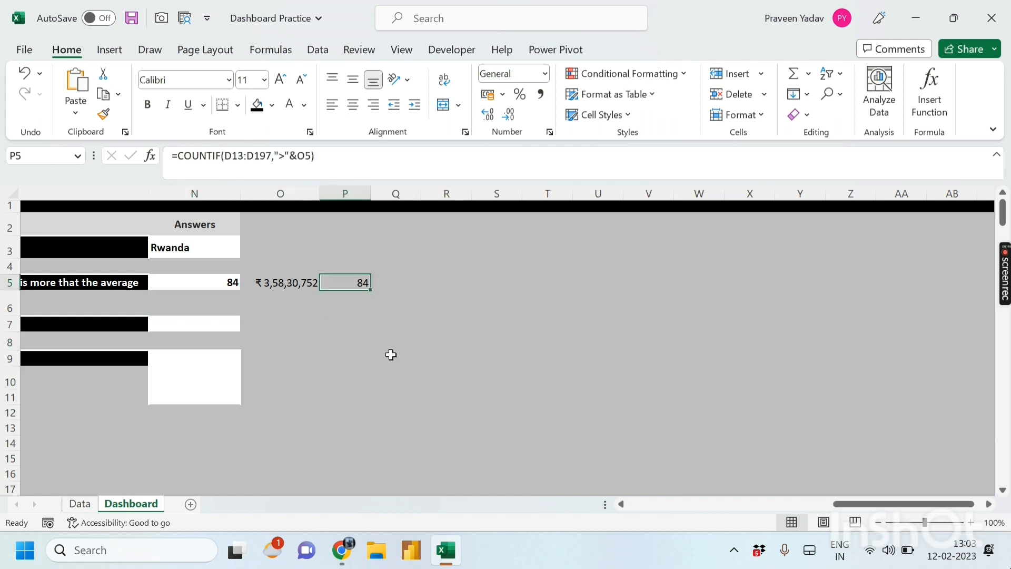
pyautogui.click(290, 285)
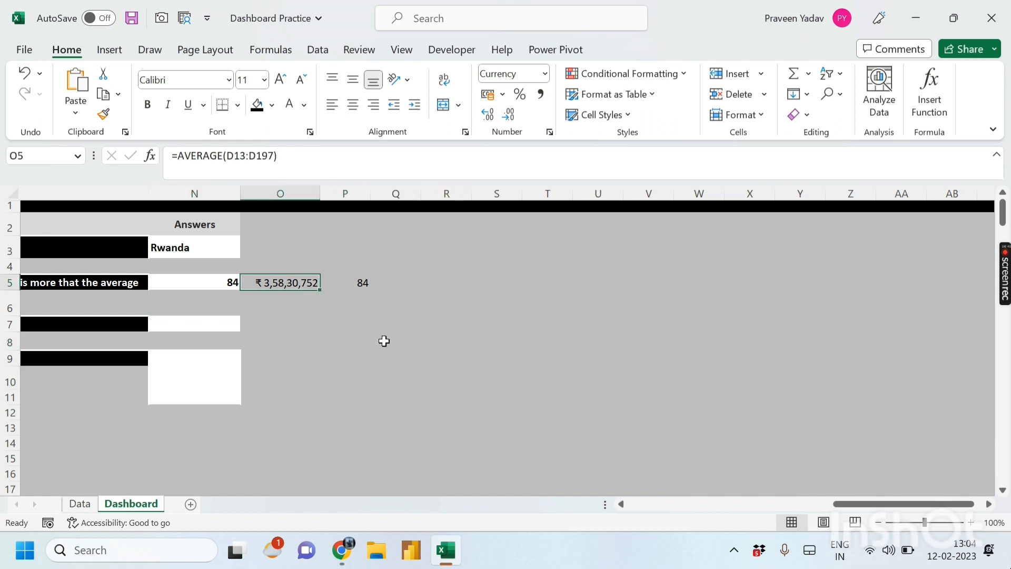
pyautogui.click(360, 283)
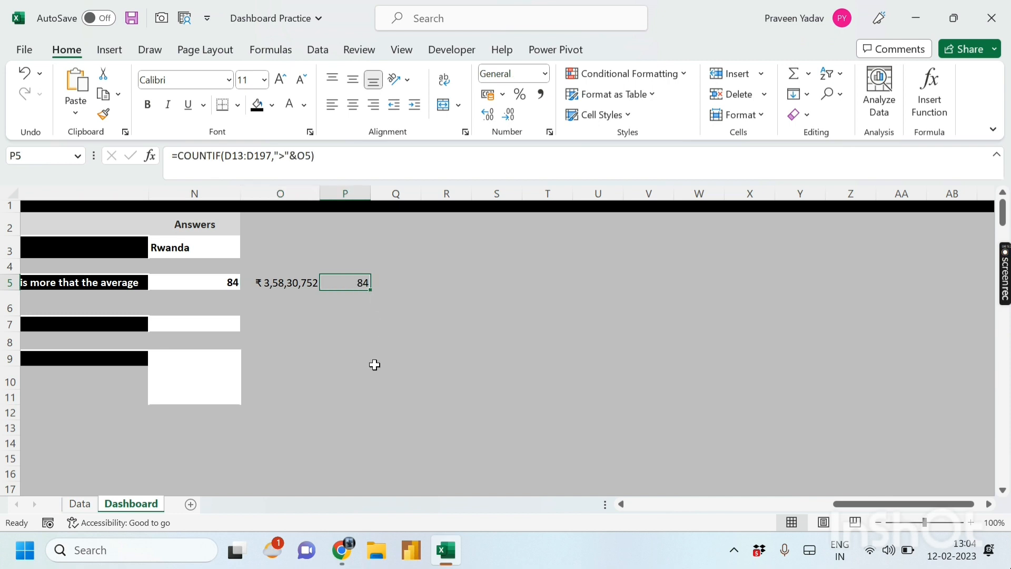
pyautogui.press('F2')
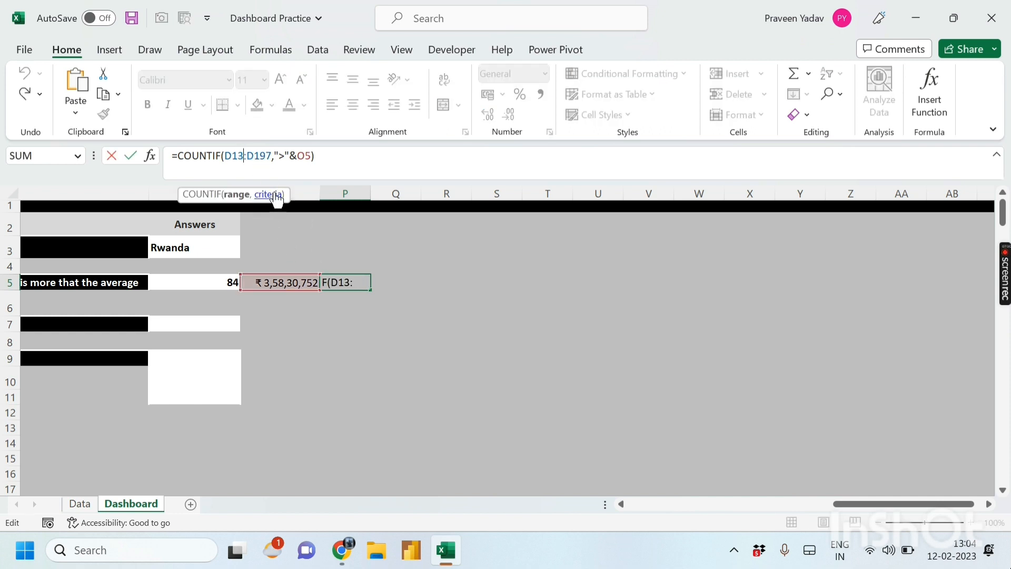
pyautogui.click(298, 156)
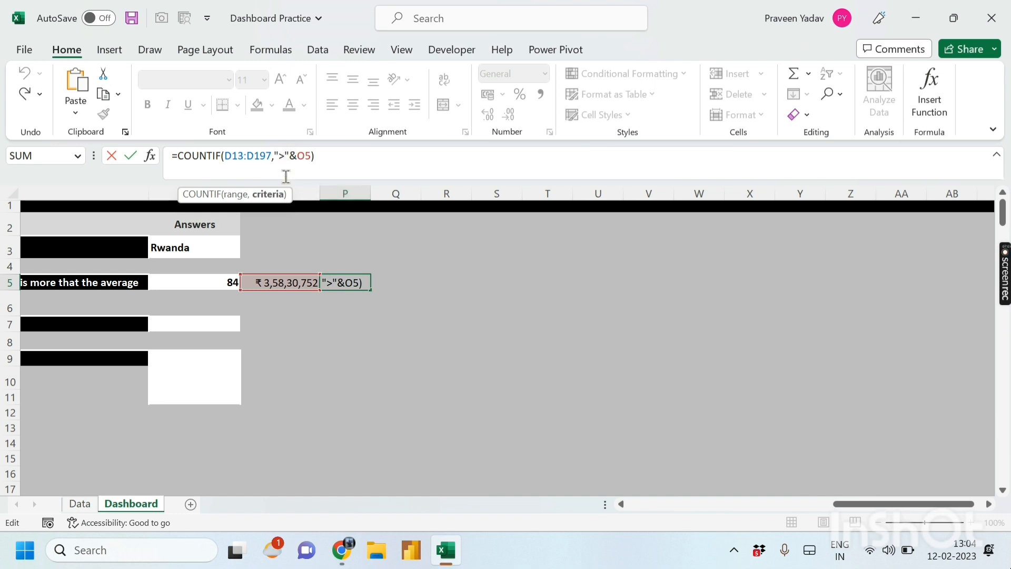
pyautogui.click(287, 154)
pyautogui.click(330, 156)
pyautogui.press('Return')
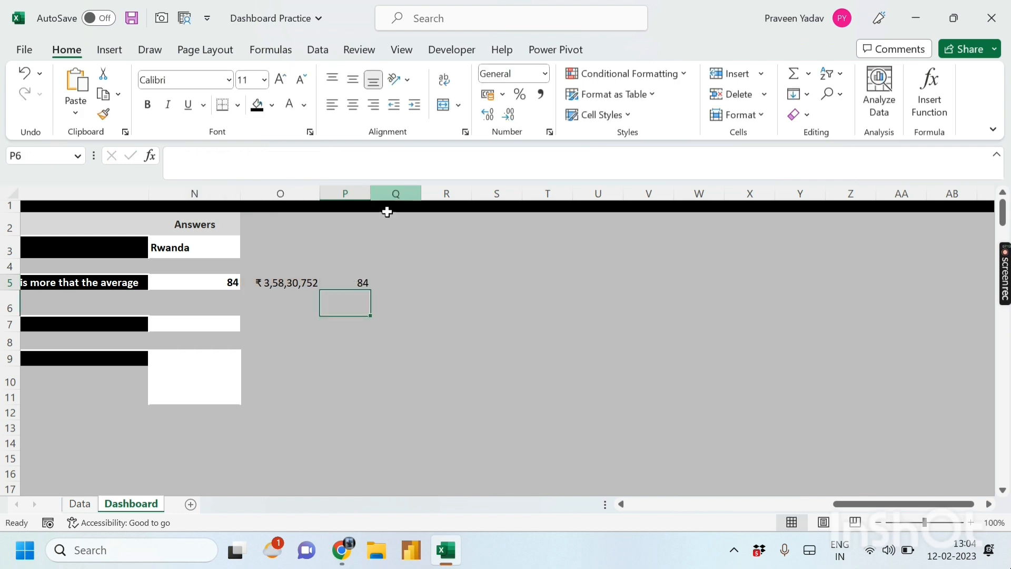
# Clear the helper formulas in cells O5 and P5 beside the second answer
pyautogui.click(395, 339)
pyautogui.click(318, 284)
pyautogui.moveTo(320, 285); pyautogui.dragTo(341, 284)
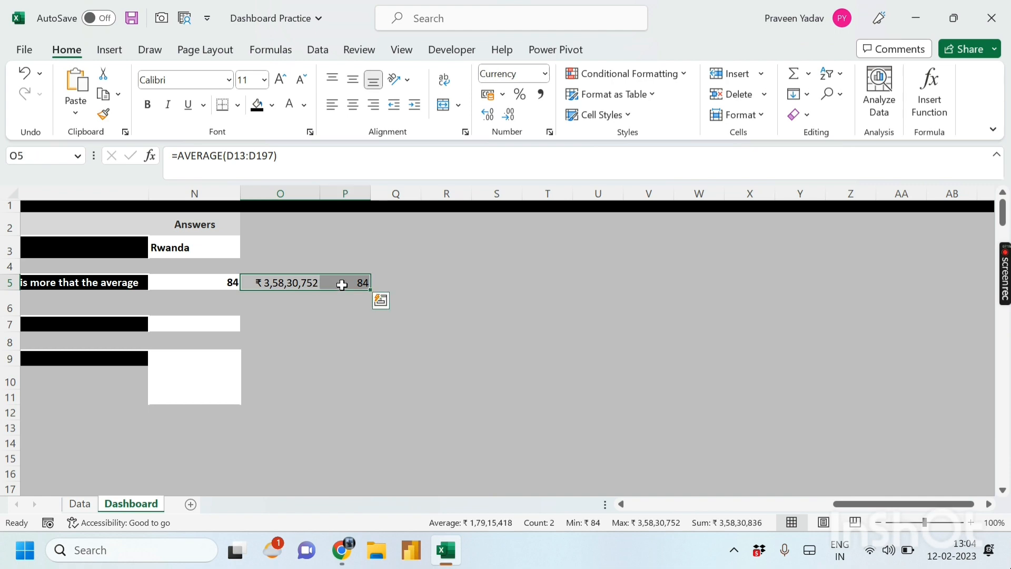
pyautogui.click(343, 342)
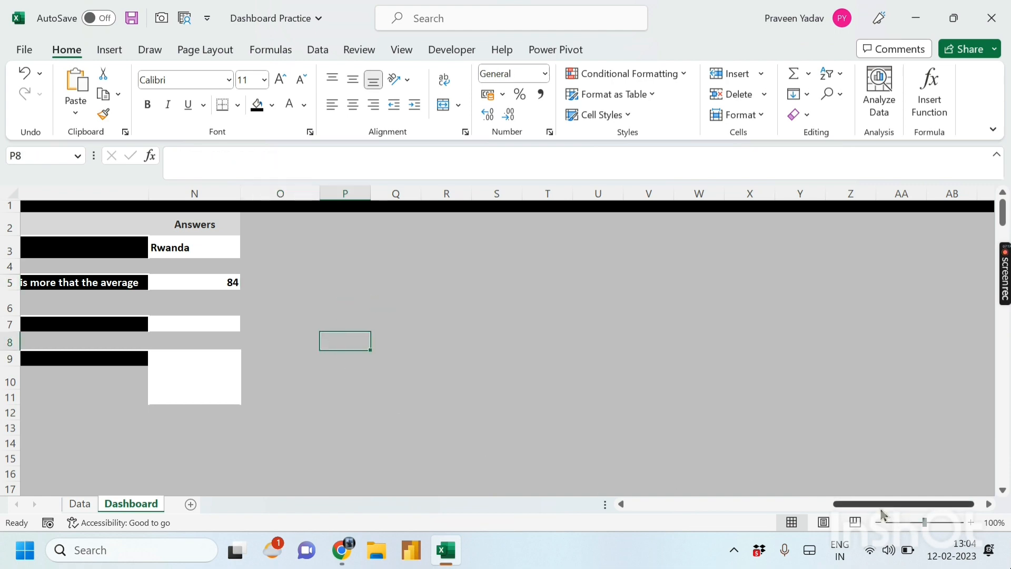
# Copy the XLOOKUP expression without its equals sign from N3 into N7, the answer cell for Country with Lowest Revenue
pyautogui.moveTo(877, 505); pyautogui.dragTo(928, 500)
pyautogui.click(792, 438)
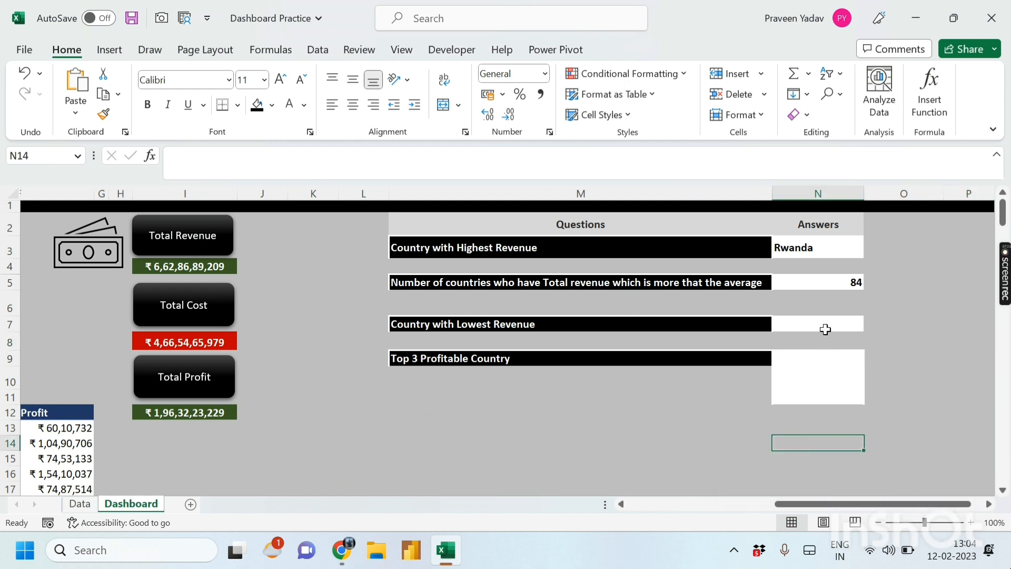
pyautogui.click(824, 327)
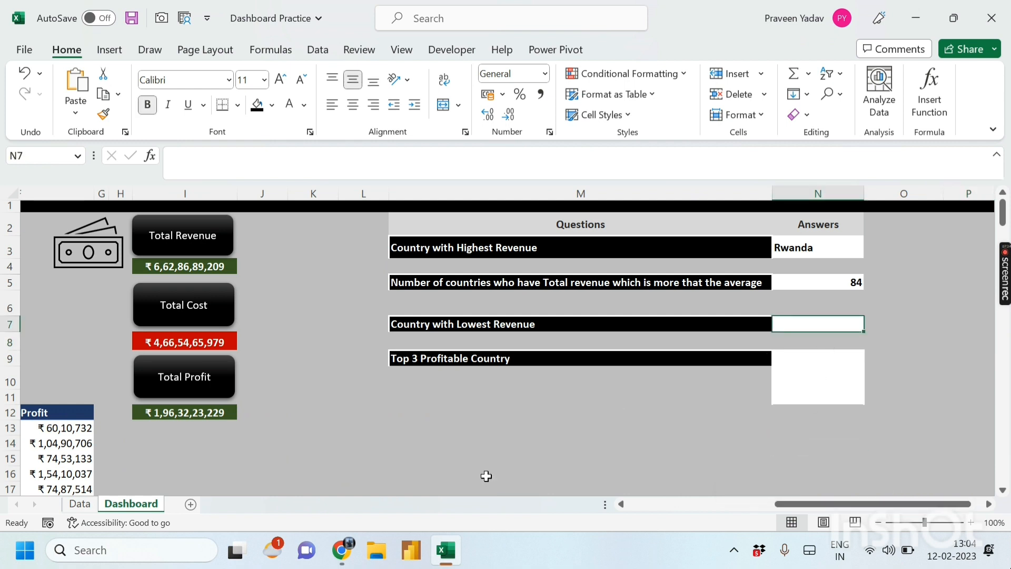
pyautogui.click(793, 250)
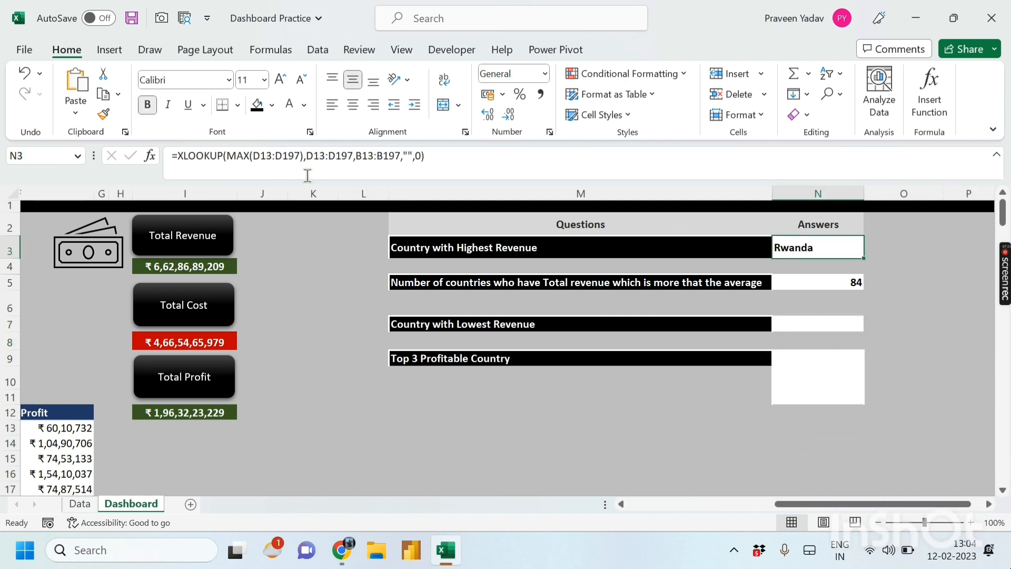
pyautogui.click(419, 153)
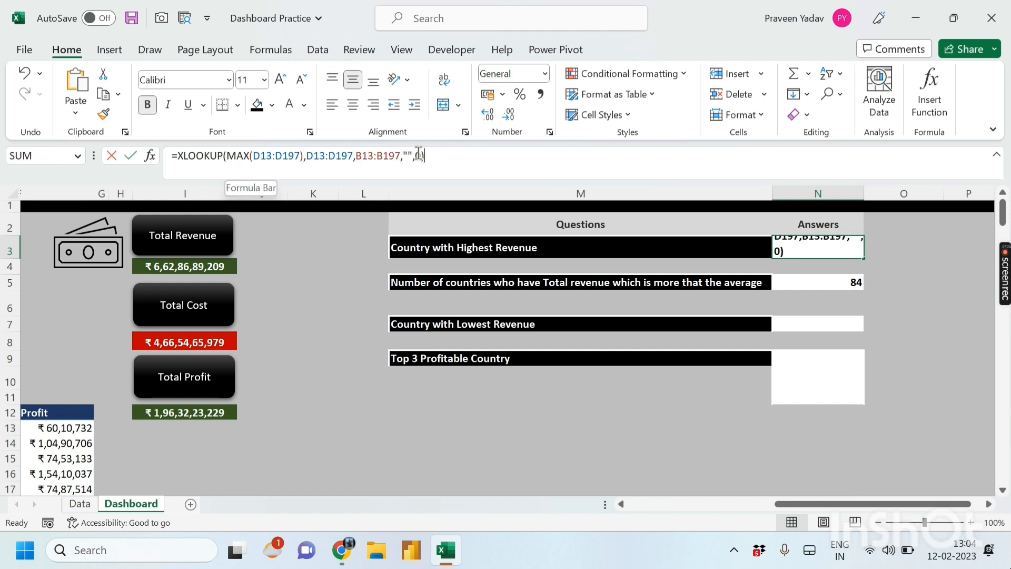
pyautogui.moveTo(419, 154); pyautogui.dragTo(177, 167)
pyautogui.hotkey('ctrl', 'c')
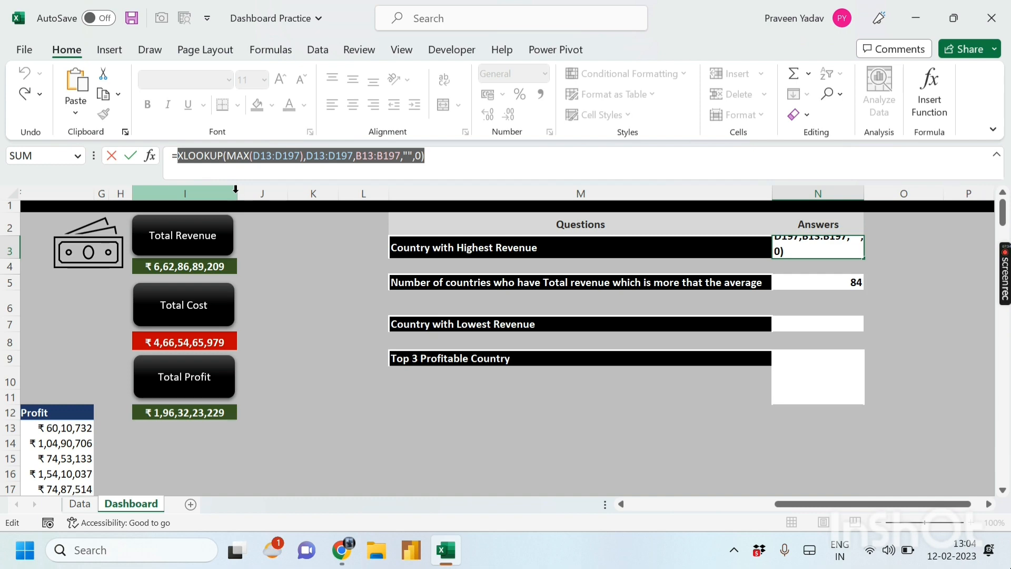
pyautogui.press('Escape')
pyautogui.click(790, 318)
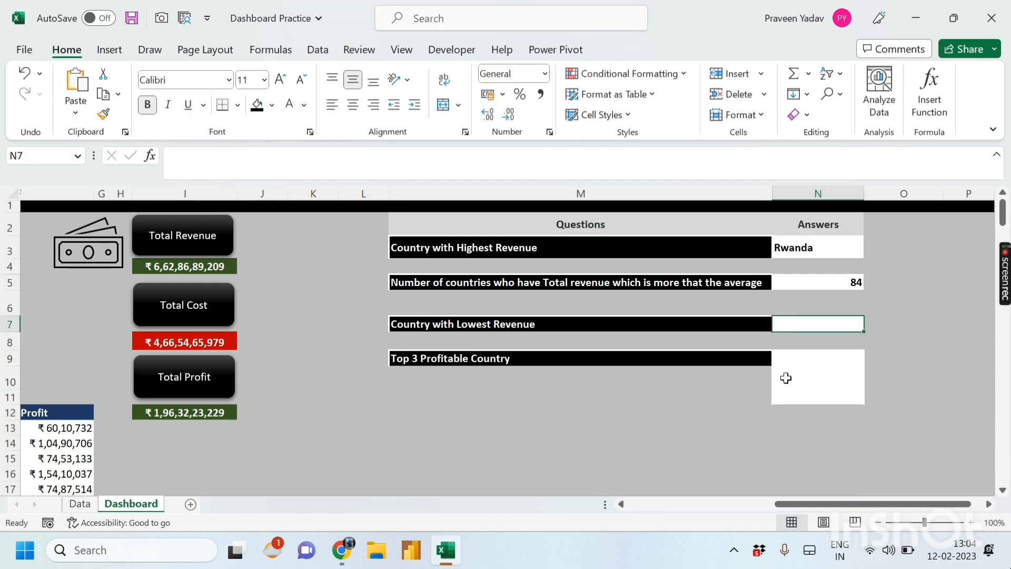
pyautogui.hotkey('ctrl', 'v')
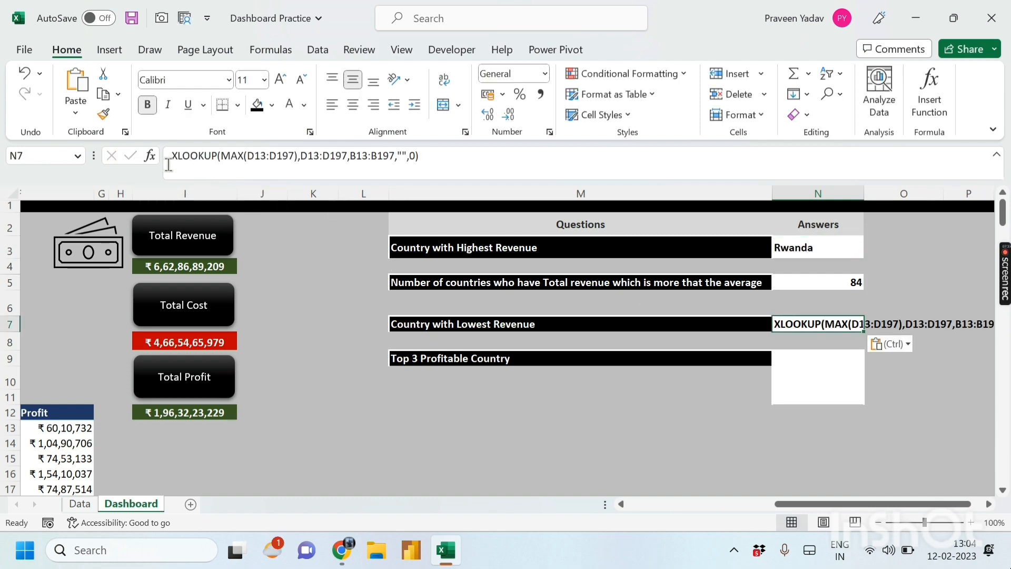
# Change MAX to MIN in N7's XLOOKUP text and add a leading equals sign to enter it as a formula
pyautogui.click(243, 156)
pyautogui.press('BackSpace')
pyautogui.press('BackSpace')
pyautogui.press('BackSpace')
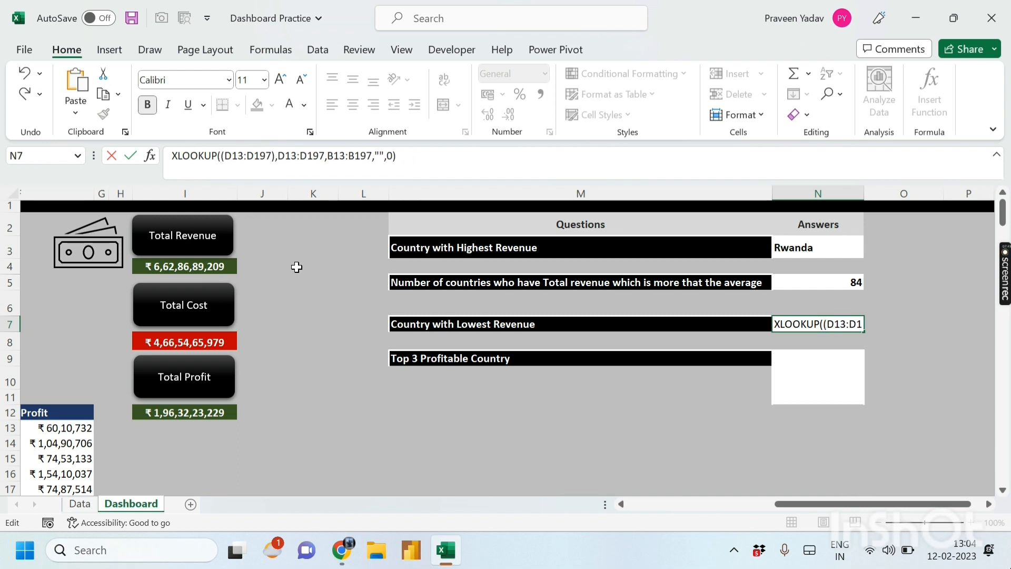
pyautogui.write('min')
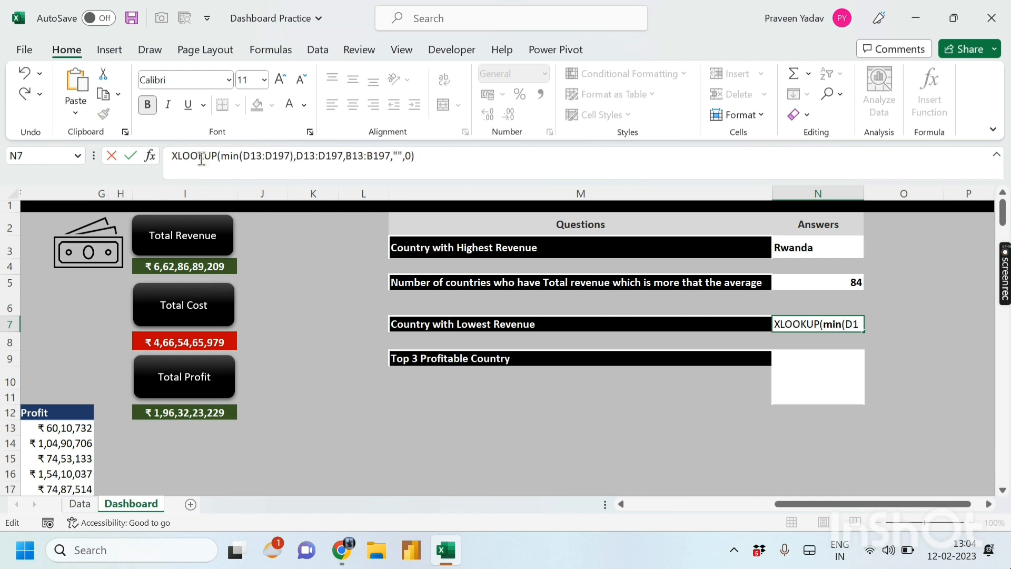
pyautogui.press('Home')
pyautogui.write('=')
pyautogui.click(437, 157)
pyautogui.press('Return')
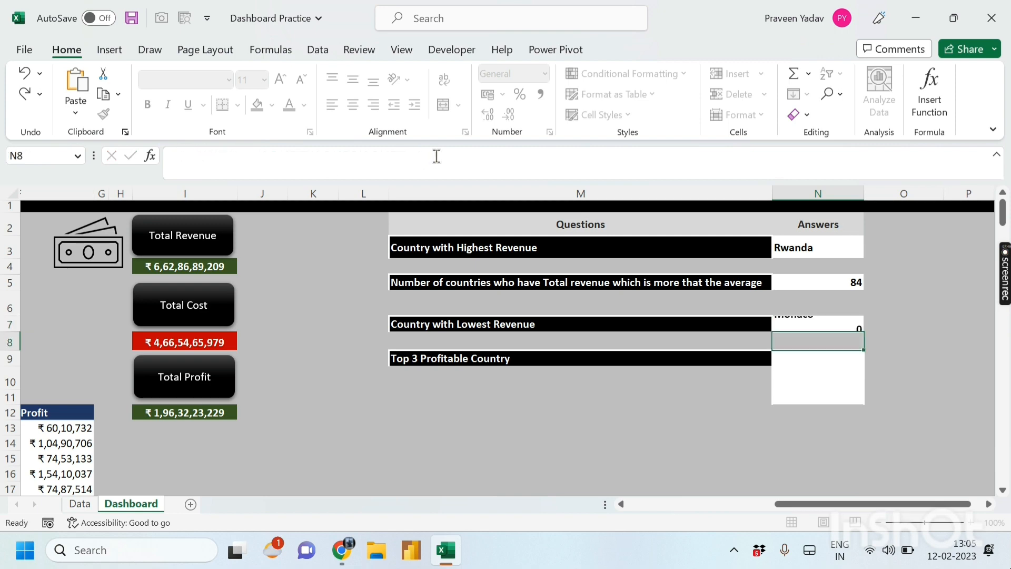
pyautogui.click(816, 374)
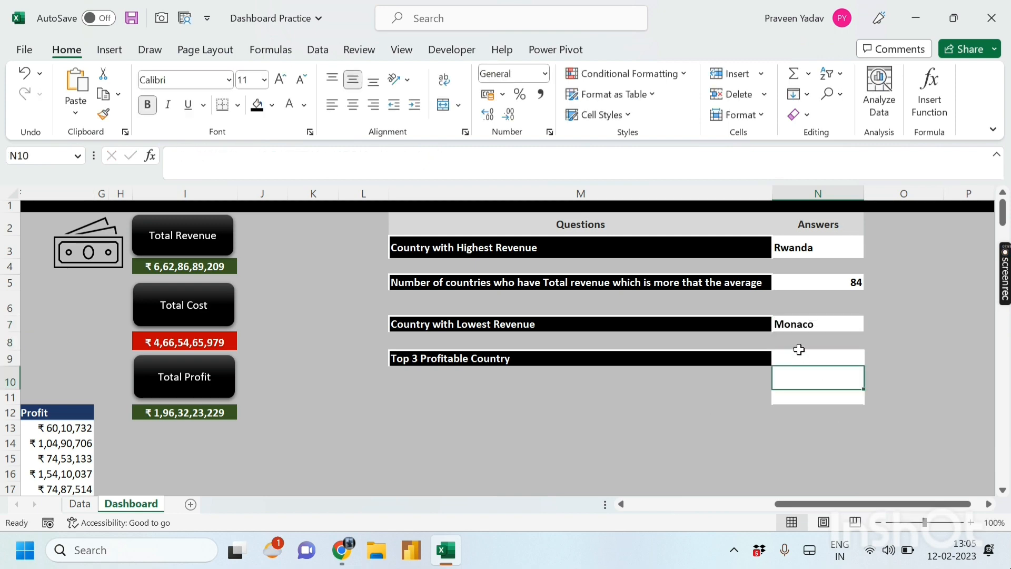
pyautogui.click(796, 348)
pyautogui.click(792, 360)
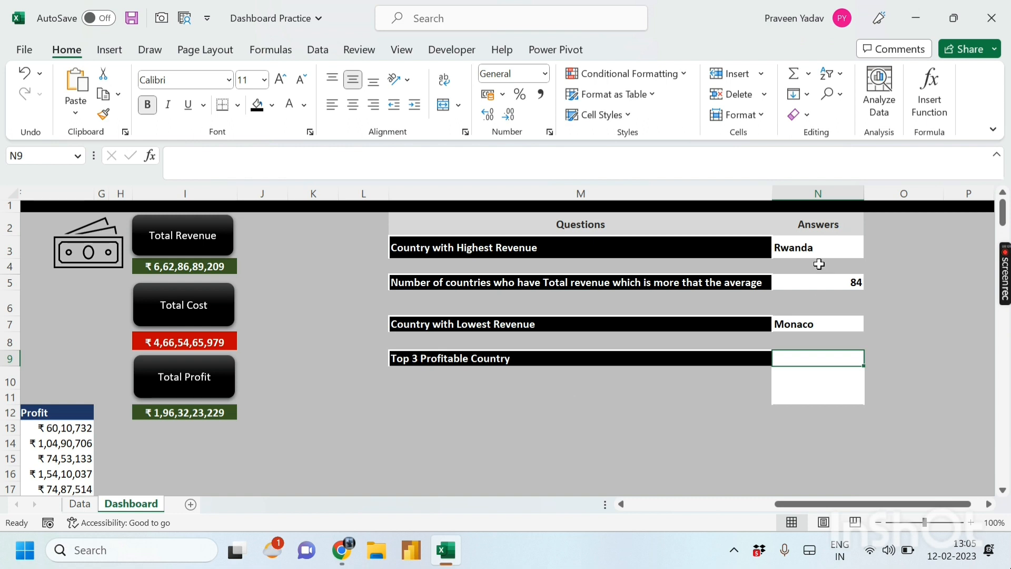
pyautogui.click(803, 249)
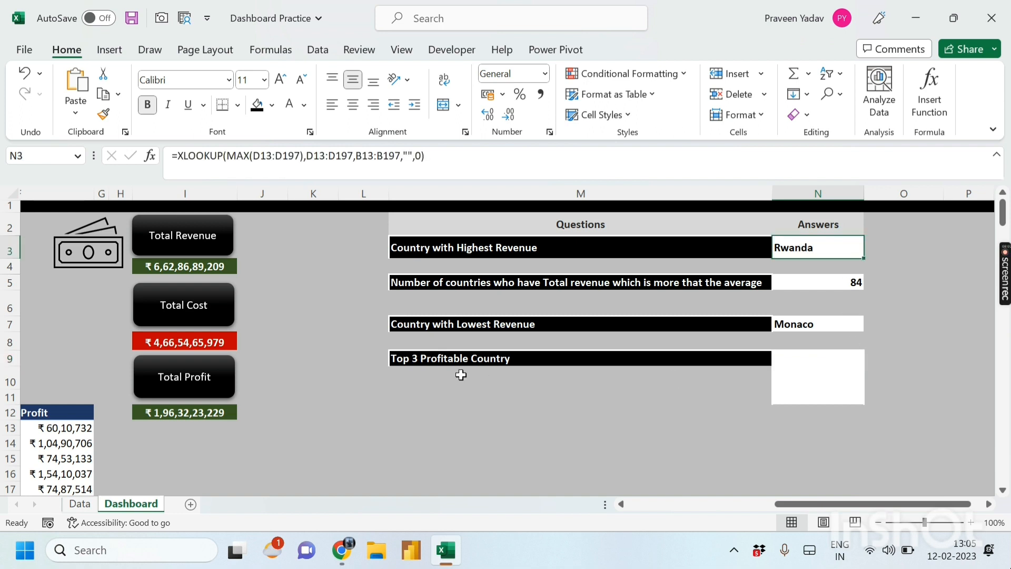
pyautogui.click(444, 358)
# Enter =LARGE(F13:F197,2) in O9, beside the Top 3 Profitable Country answer, using the Profit column as the array
pyautogui.click(798, 359)
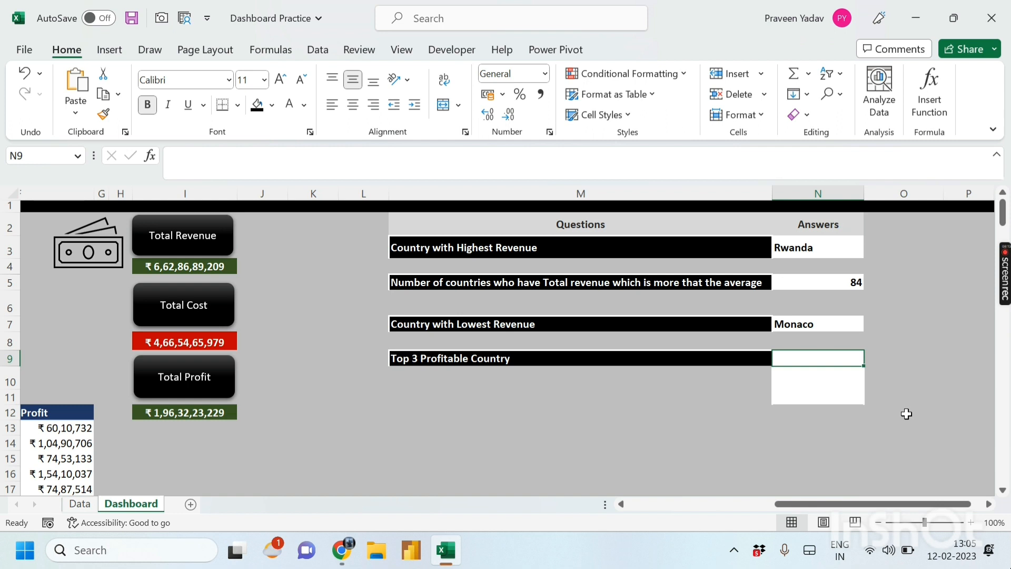
pyautogui.press('Right')
pyautogui.write('=lar')
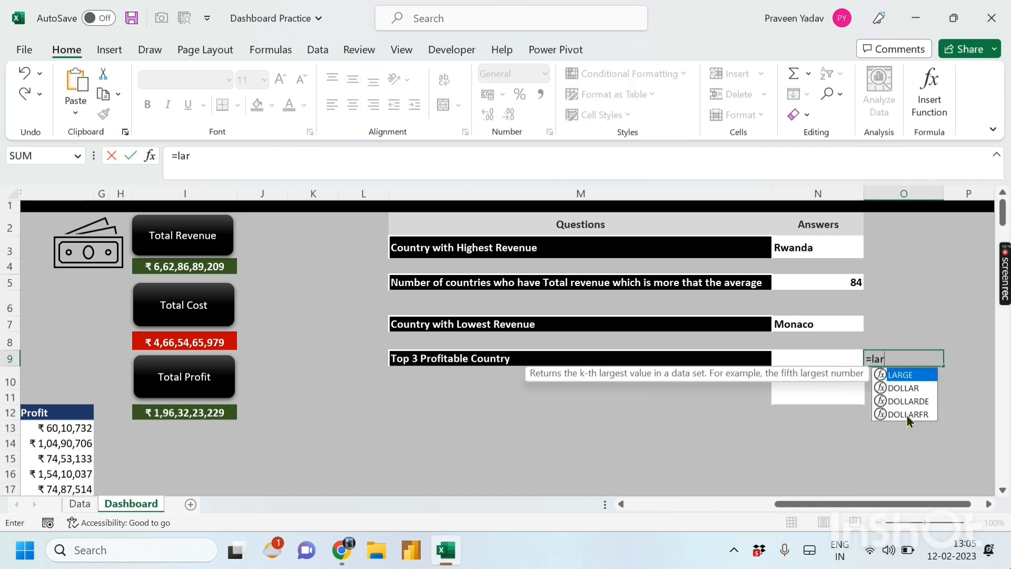
pyautogui.press('Tab')
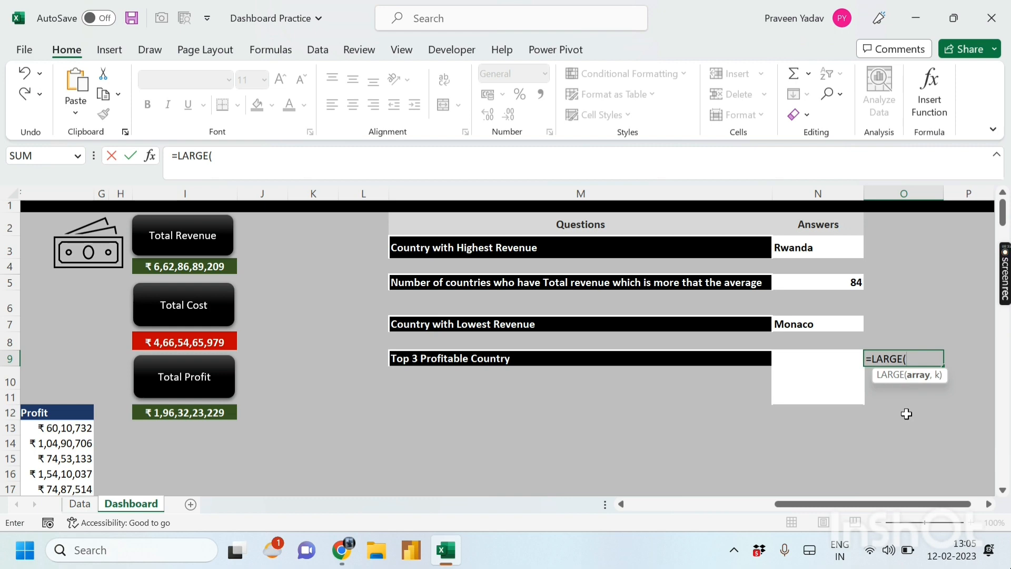
pyautogui.press('Left')
pyautogui.press('Left')
pyautogui.press('Left')
pyautogui.press('Left')
pyautogui.press('Left')
pyautogui.press('Left')
pyautogui.press('Left')
pyautogui.press('Left')
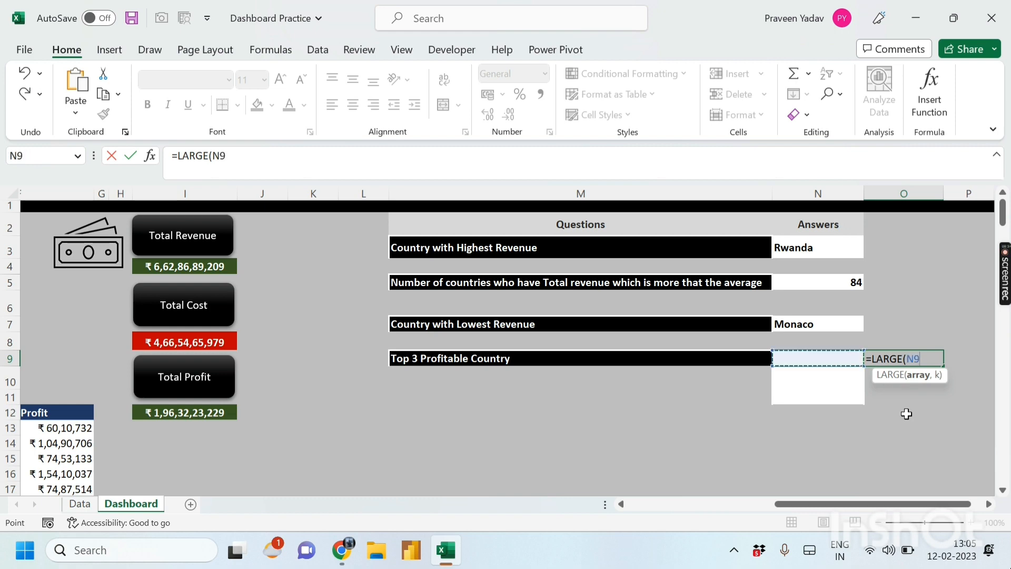
pyautogui.press('Down')
pyautogui.press('Down')
pyautogui.press('Down')
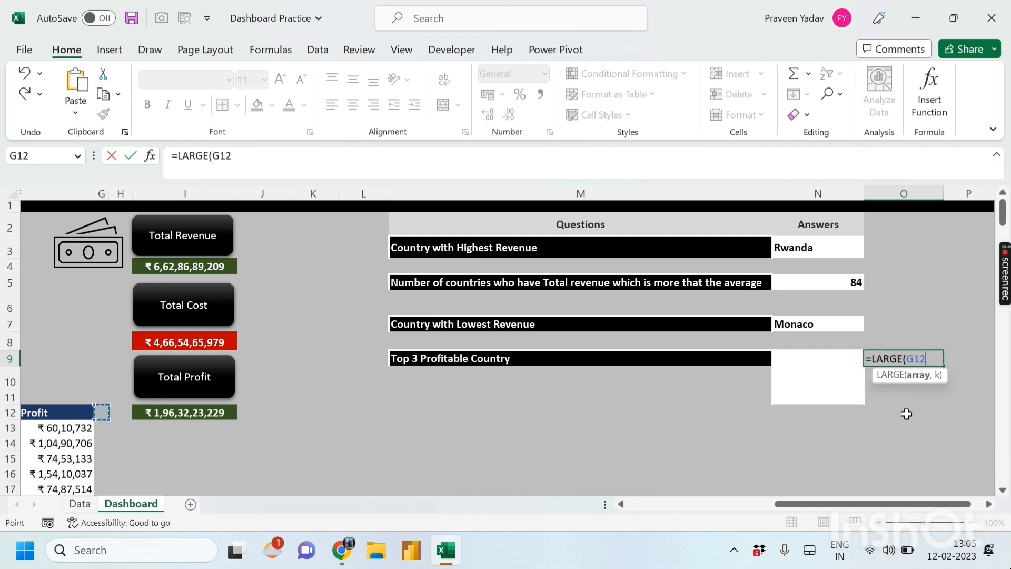
pyautogui.press('Down')
pyautogui.press('Left')
pyautogui.hotkey('ctrl', 'shift', 'Down')
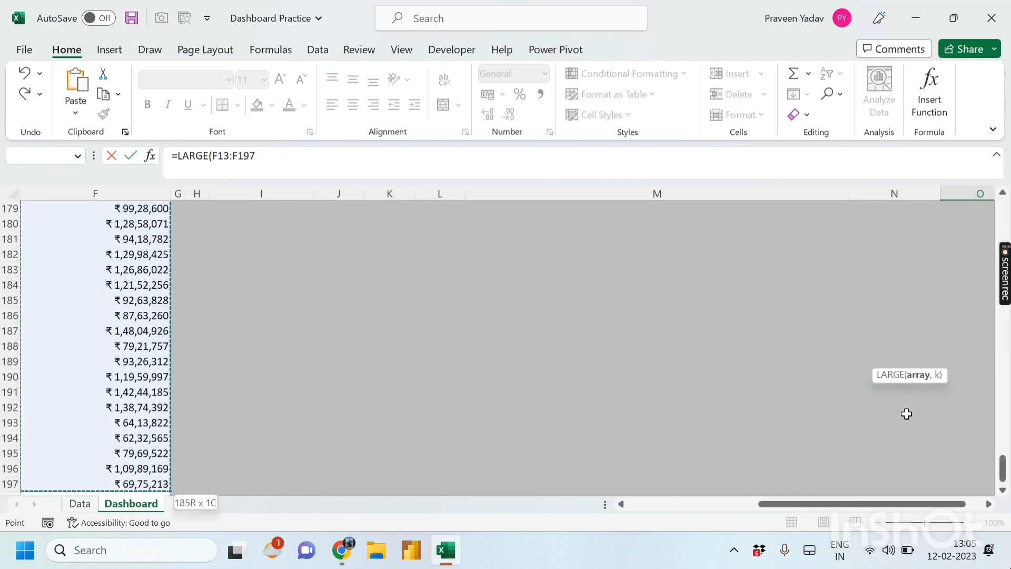
pyautogui.write(',2')
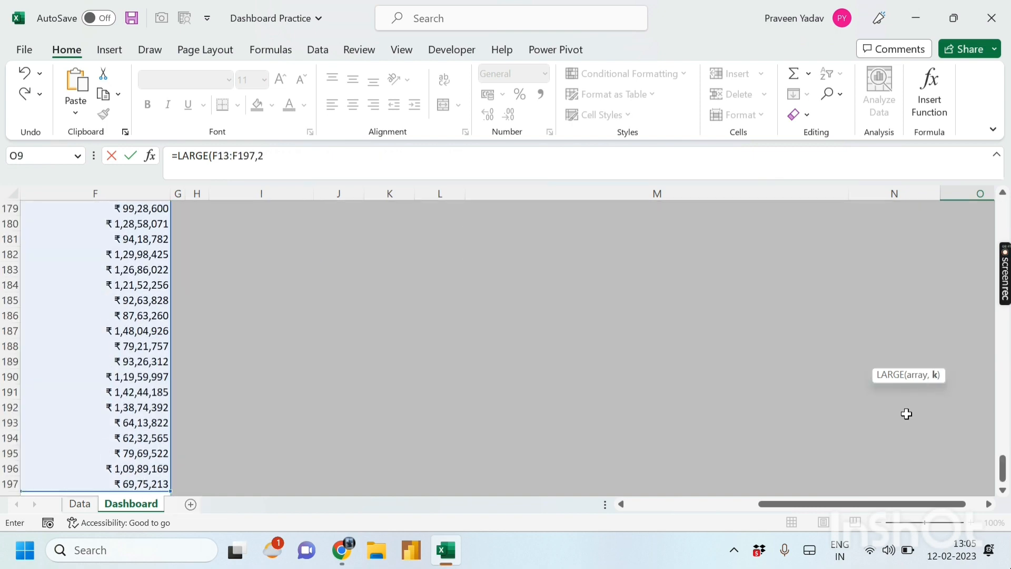
pyautogui.write(')')
pyautogui.press('Return')
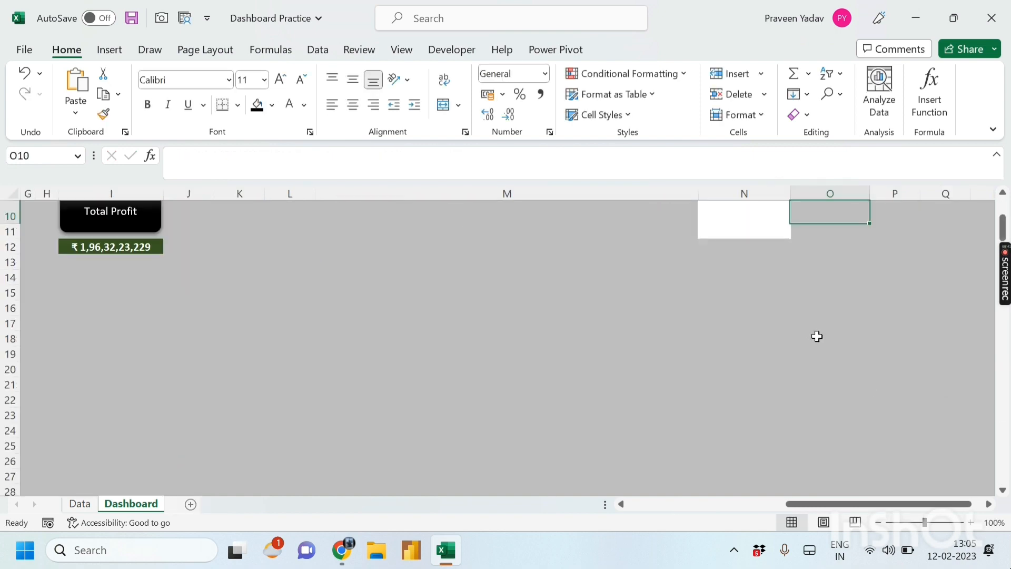
# Replace the k argument of the LARGE formula in O9 with the array constant {1,2,3}
pyautogui.scroll(2, 816, 336)
pyautogui.click(824, 285)
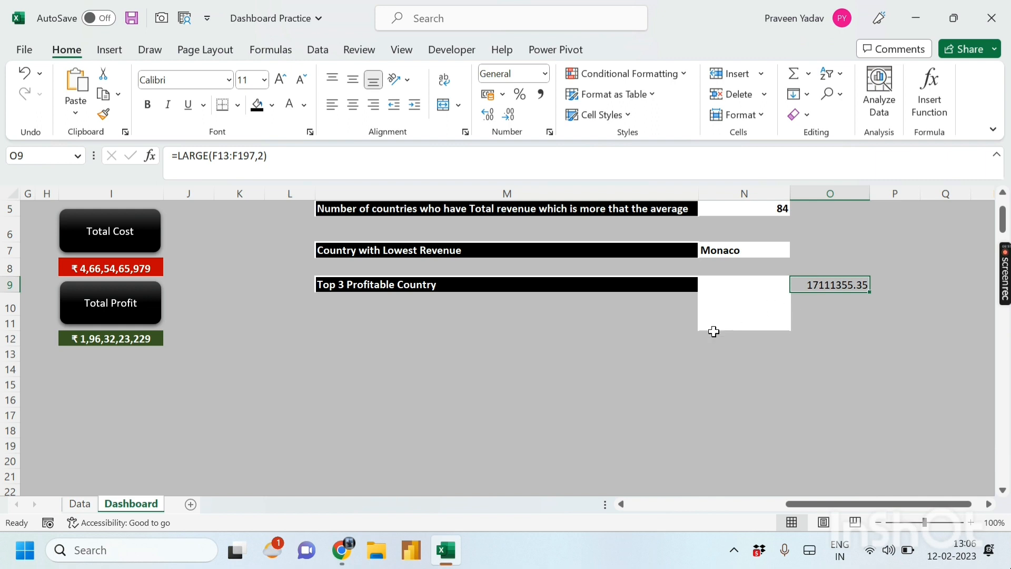
pyautogui.click(261, 156)
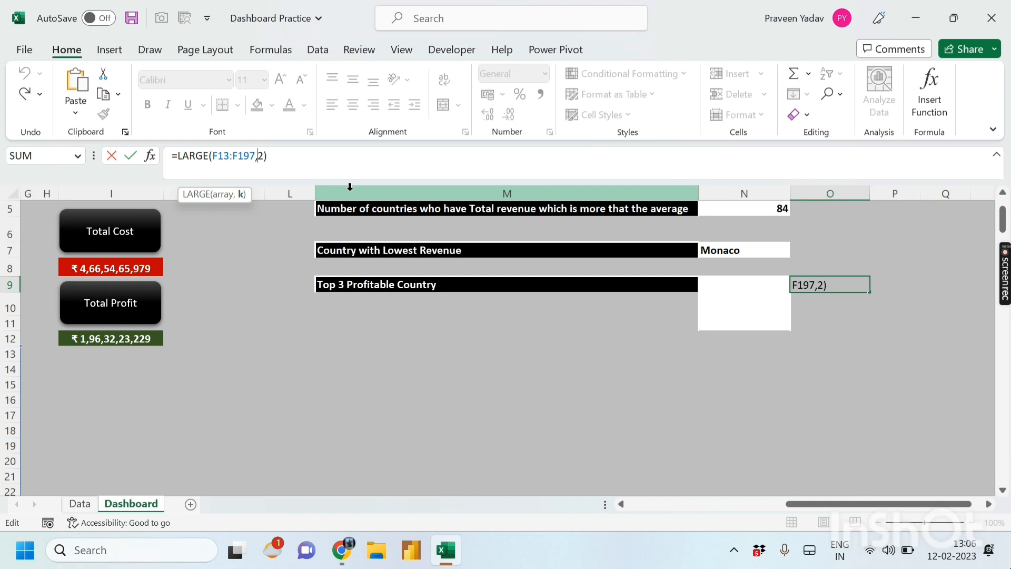
pyautogui.write('{1,2,3')
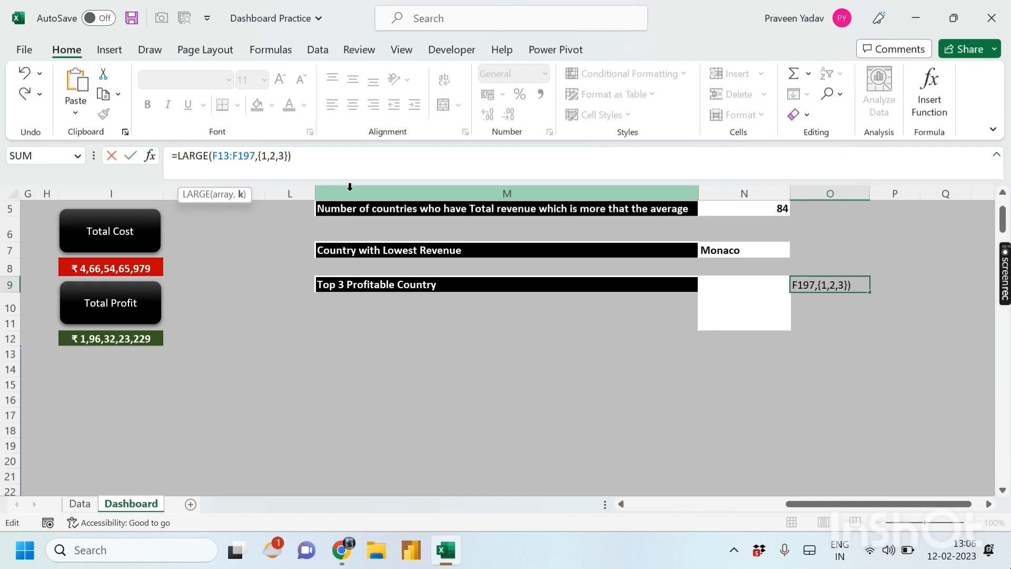
pyautogui.press('Return')
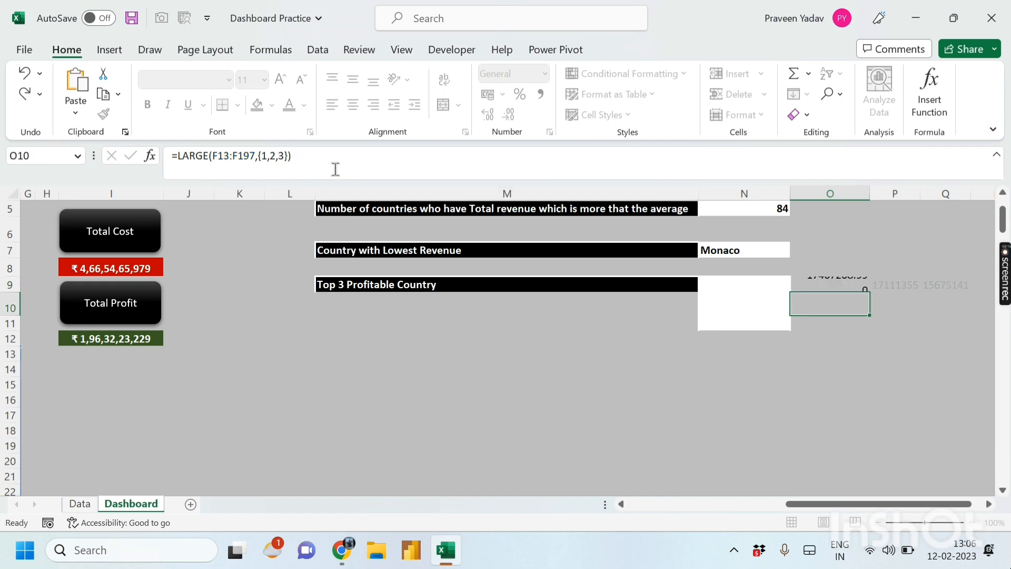
# Examine the largest-profit values spilled across O9:Q9 by the LARGE formula
pyautogui.click(896, 323)
pyautogui.click(839, 285)
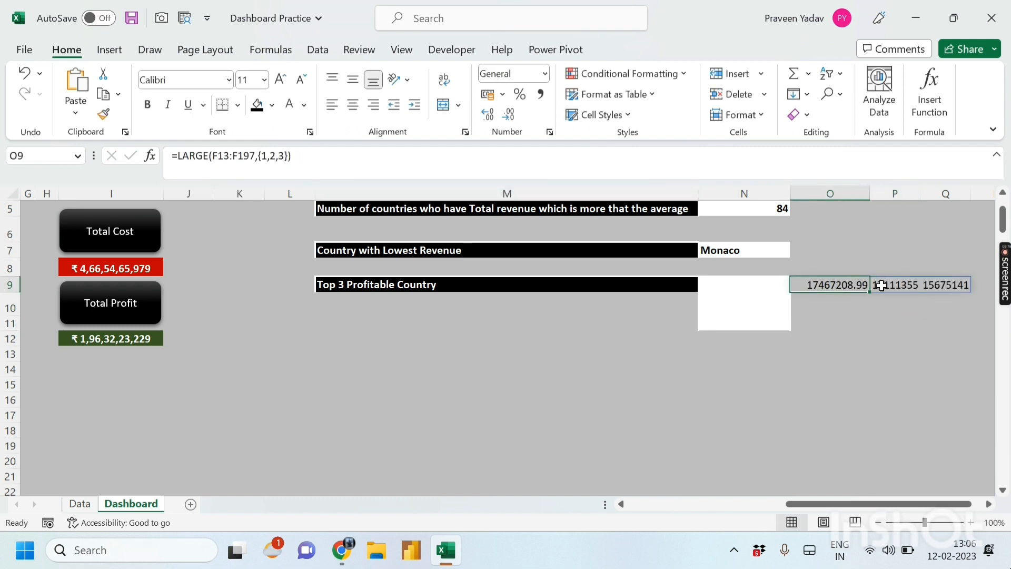
pyautogui.click(943, 285)
pyautogui.click(833, 285)
pyautogui.click(888, 285)
pyautogui.click(935, 285)
pyautogui.click(849, 320)
pyautogui.click(862, 287)
pyautogui.click(902, 285)
pyautogui.click(942, 285)
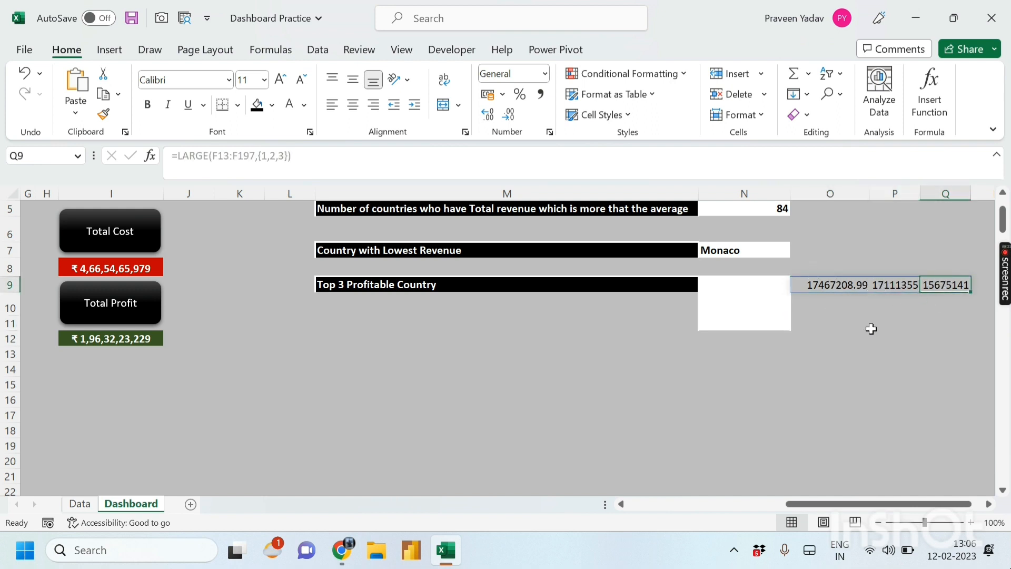
pyautogui.click(829, 288)
pyautogui.click(807, 320)
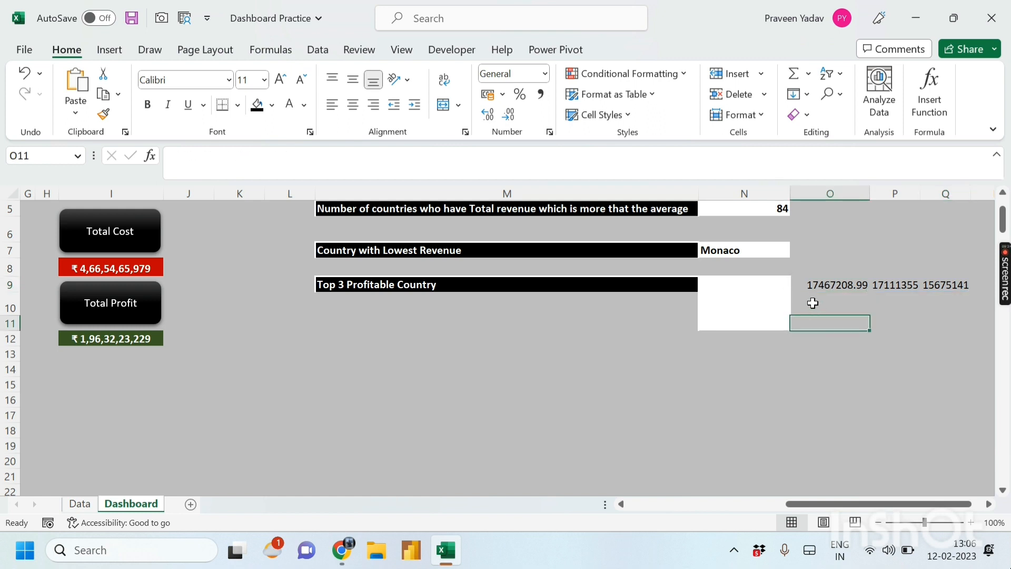
# Wrap O9's LARGE formula in TRANSPOSE, giving =TRANSPOSE(LARGE(F13:F197,{1,2,3})), and check the vertical results
pyautogui.click(840, 283)
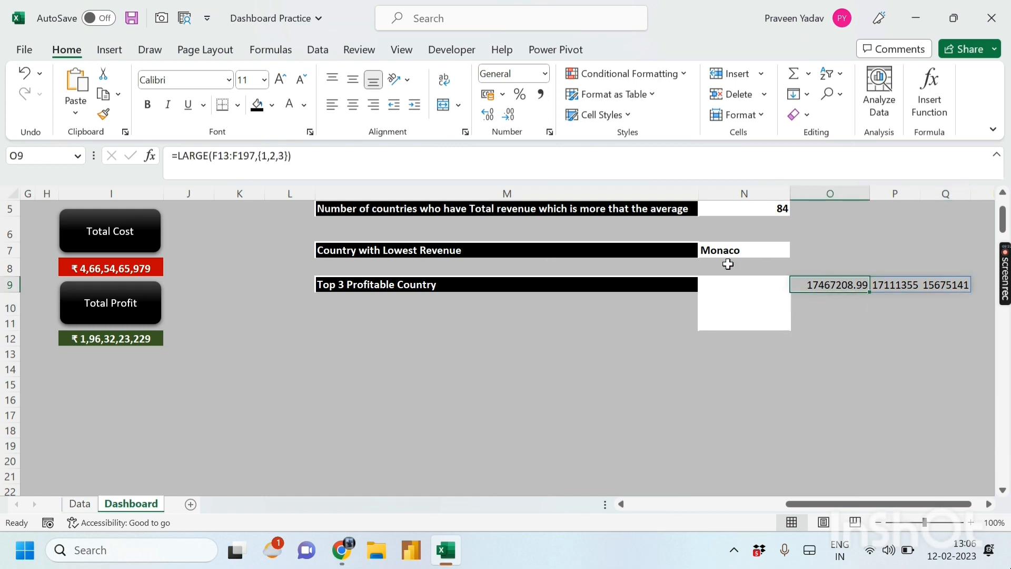
pyautogui.click(176, 158)
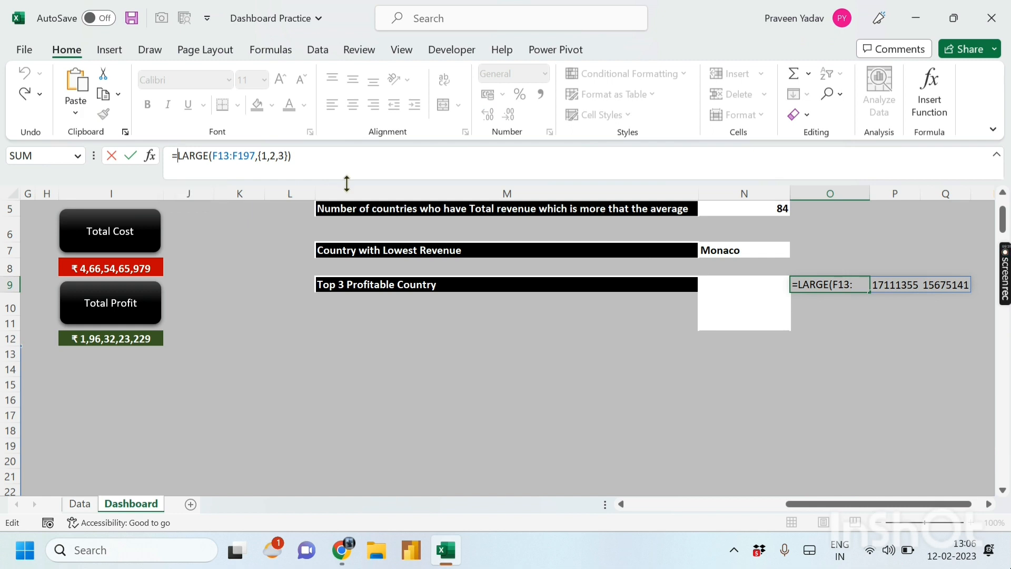
pyautogui.write('tr')
pyautogui.press('Tab')
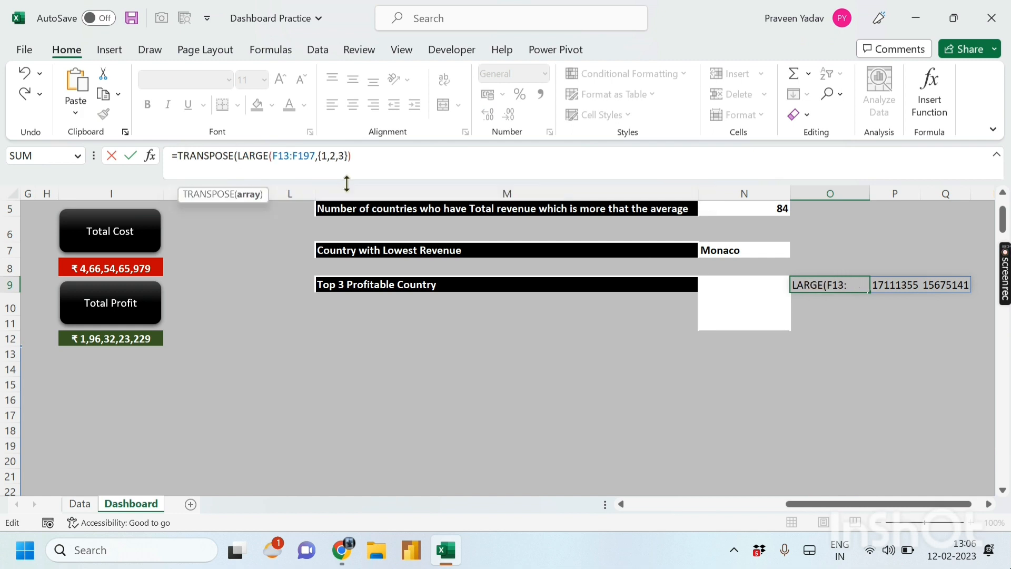
pyautogui.click(353, 157)
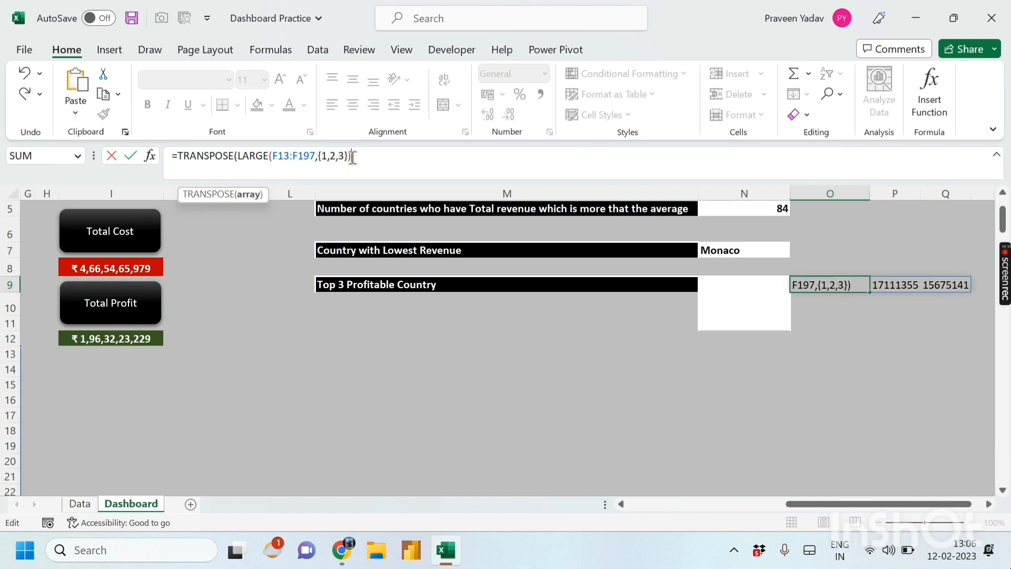
pyautogui.press('Return')
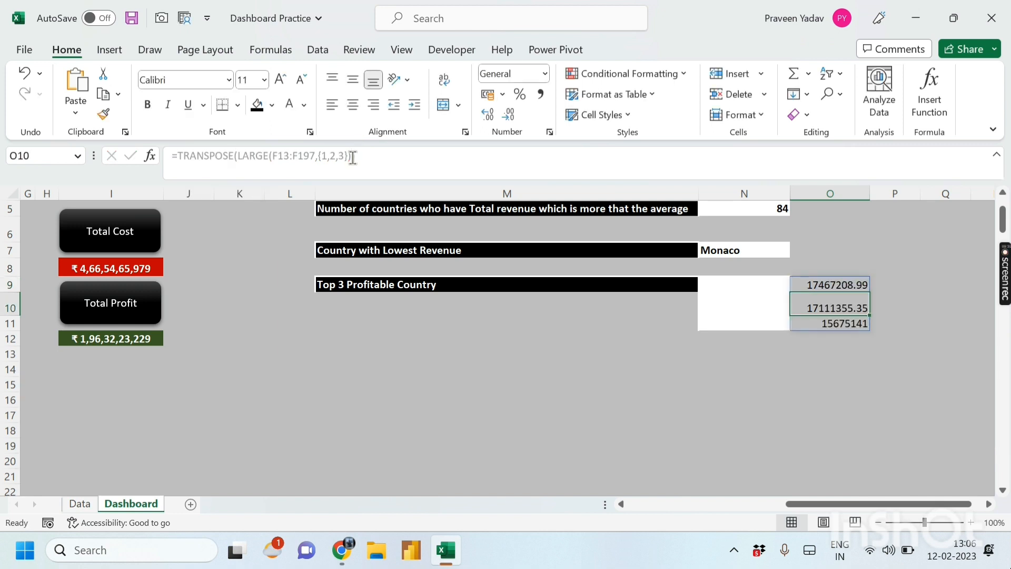
pyautogui.click(863, 370)
pyautogui.click(845, 306)
pyautogui.click(845, 287)
# Start an XLOOKUP formula in P9 with the spilled range O9# as the lookup value
pyautogui.click(891, 290)
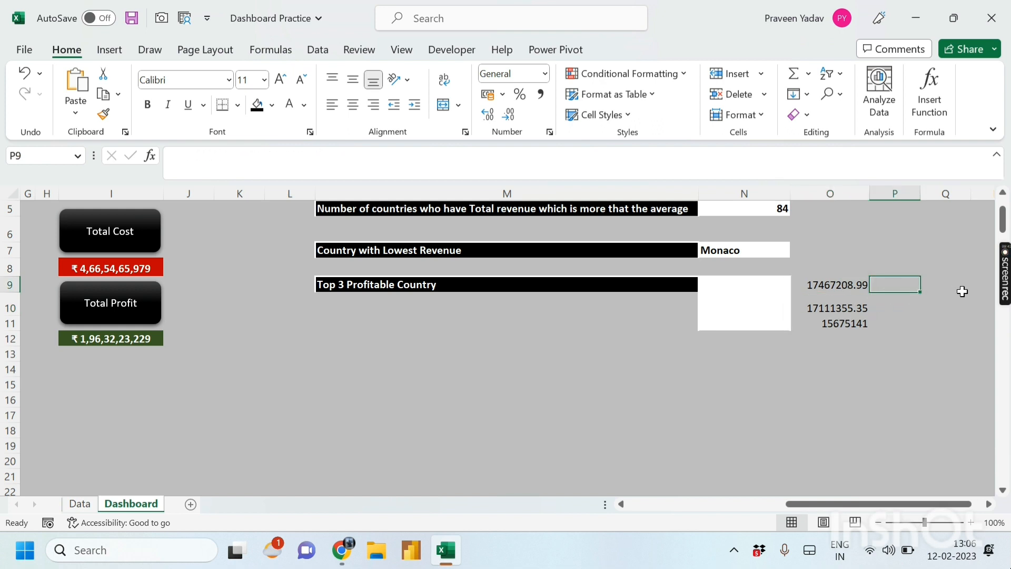
pyautogui.write('=xl')
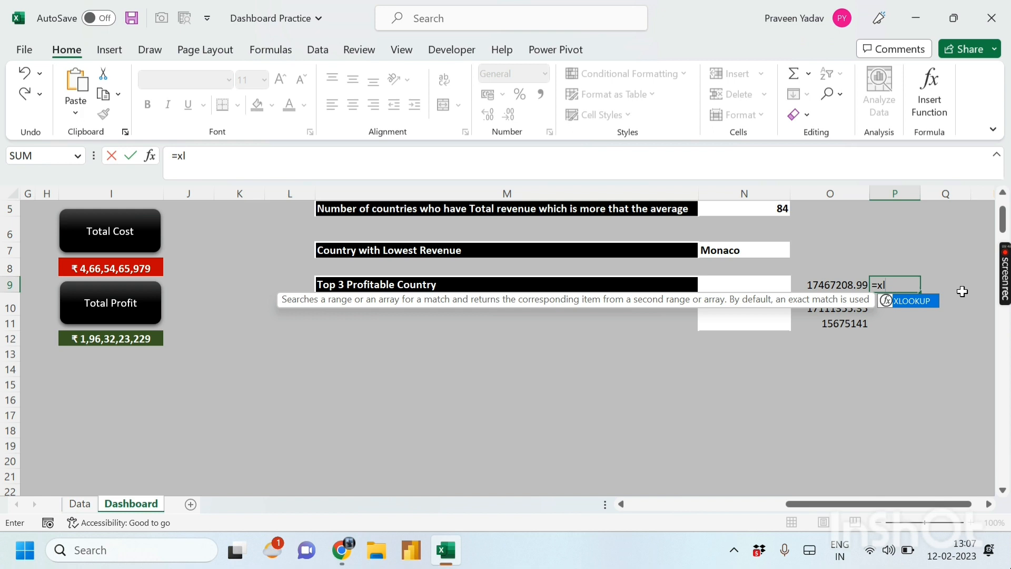
pyautogui.press('Tab')
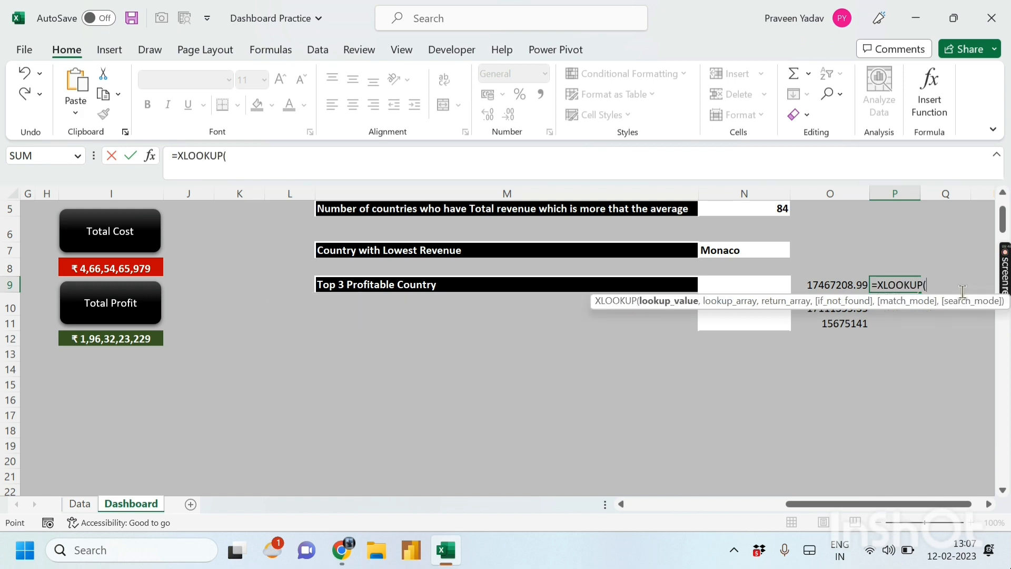
pyautogui.press('Left')
pyautogui.hotkey('shift', 'Down')
pyautogui.hotkey('shift', 'Down')
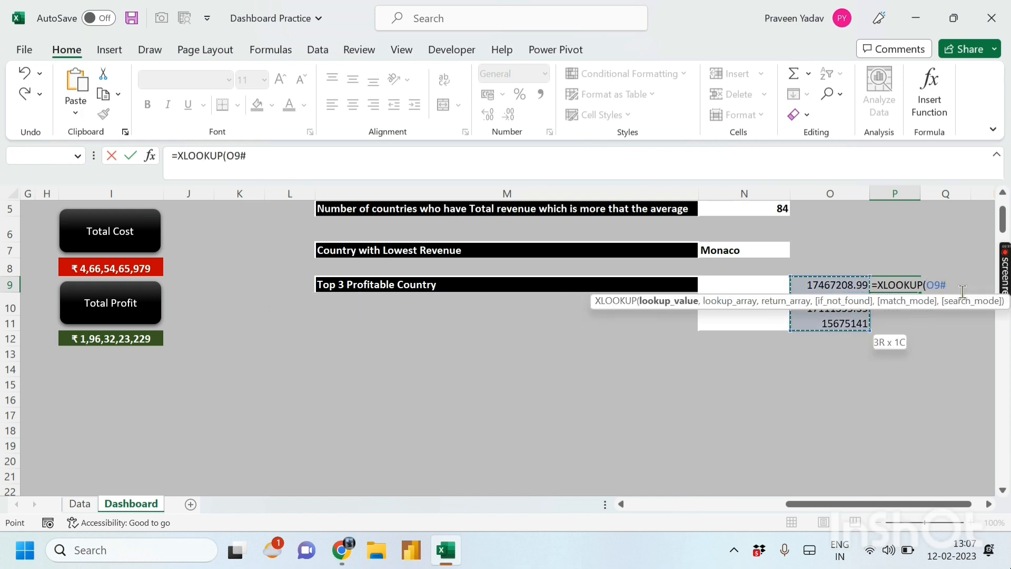
pyautogui.write(',')
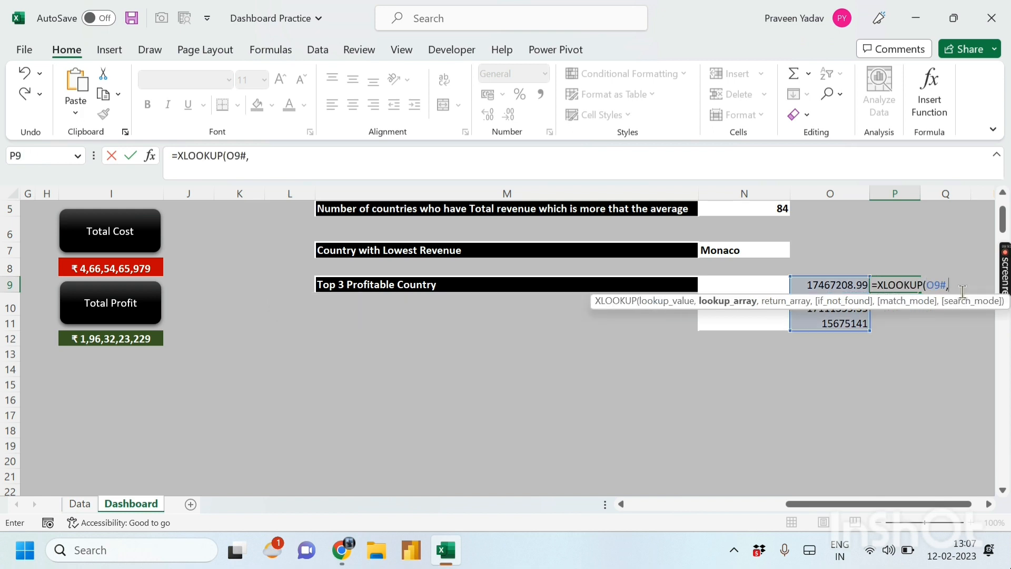
# Set the lookup array of P9's XLOOKUP to the Total_Profit values F13:F197
pyautogui.moveTo(853, 504); pyautogui.dragTo(776, 505)
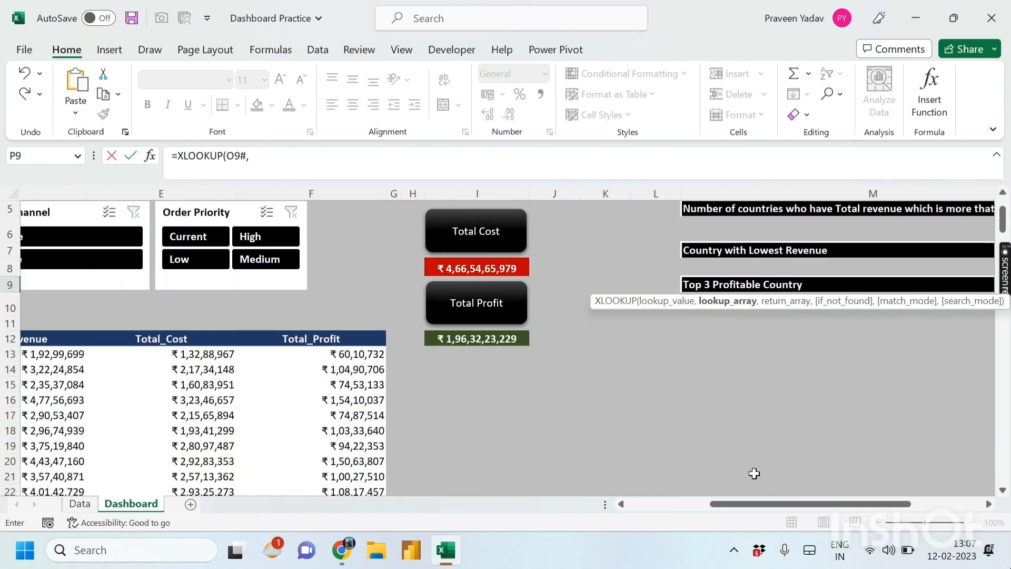
pyautogui.click(353, 352)
pyautogui.hotkey('ctrl', 'shift', 'Down')
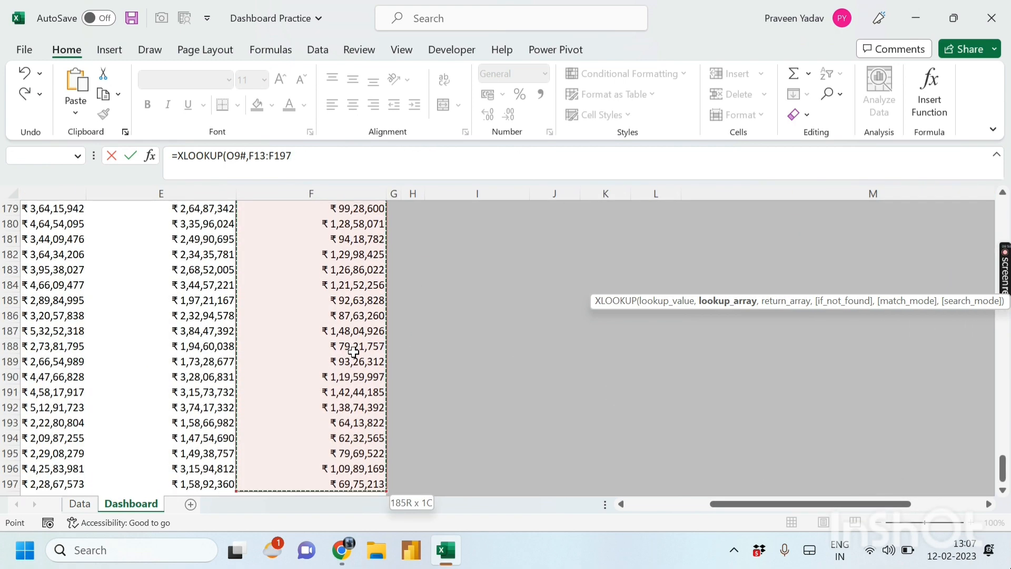
pyautogui.write(',')
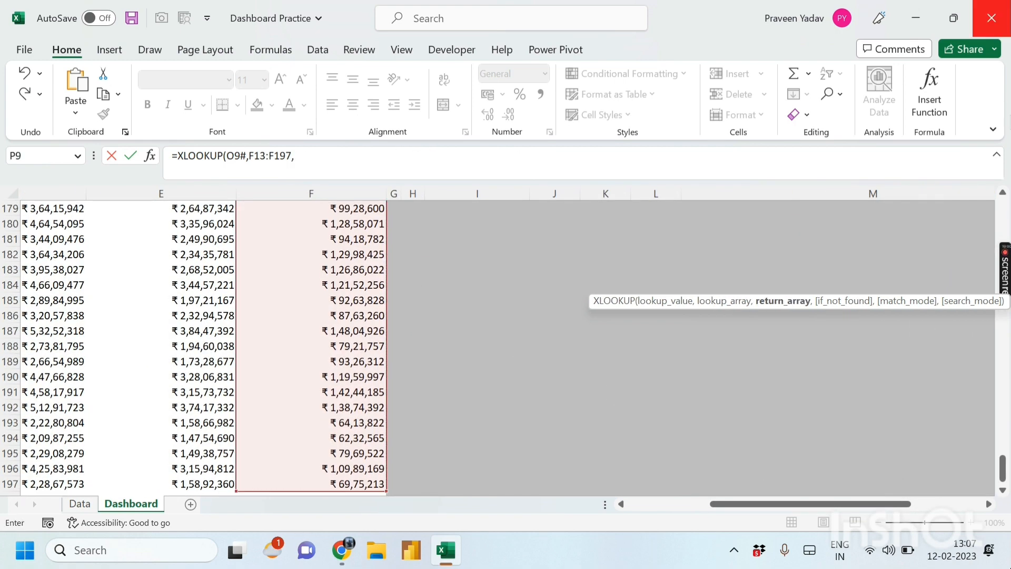
# Complete P9's XLOOKUP with the Country values B13:B197 as return array, "" if not found and match mode 0
pyautogui.moveTo(741, 504); pyautogui.dragTo(621, 507)
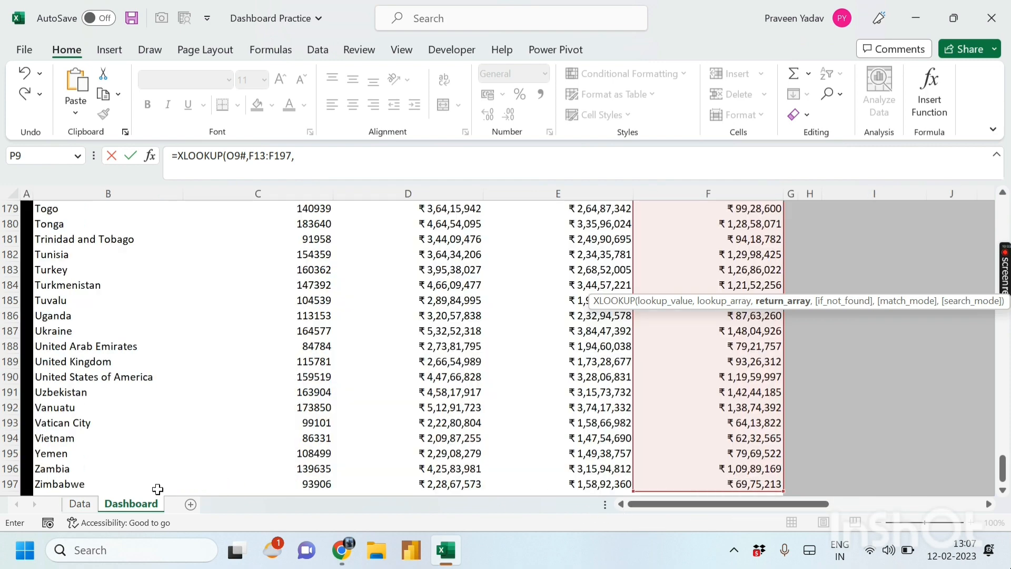
pyautogui.click(79, 484)
pyautogui.hotkey('ctrl', 'shift', 'Up')
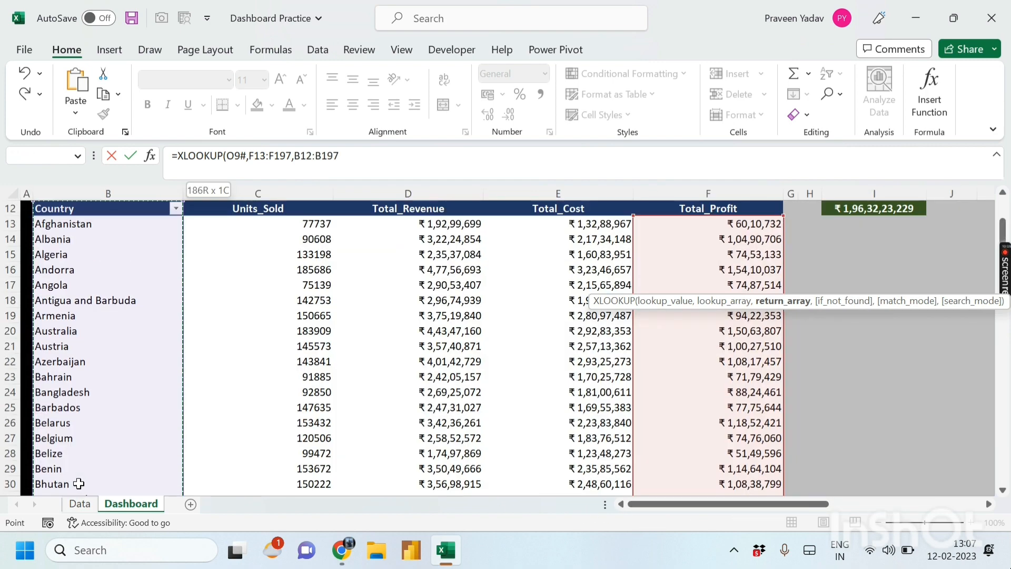
pyautogui.write(',')
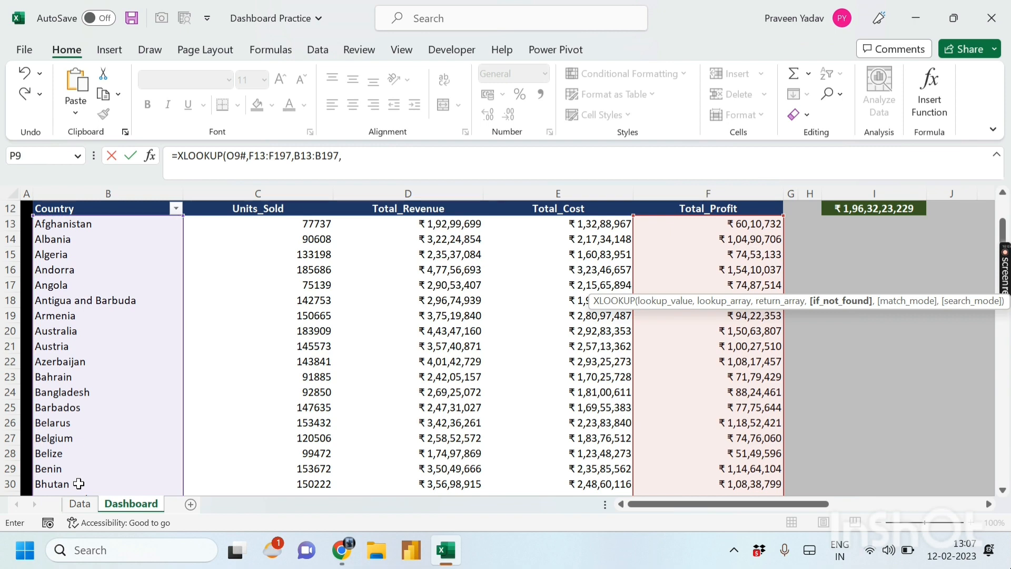
pyautogui.write('"",0')
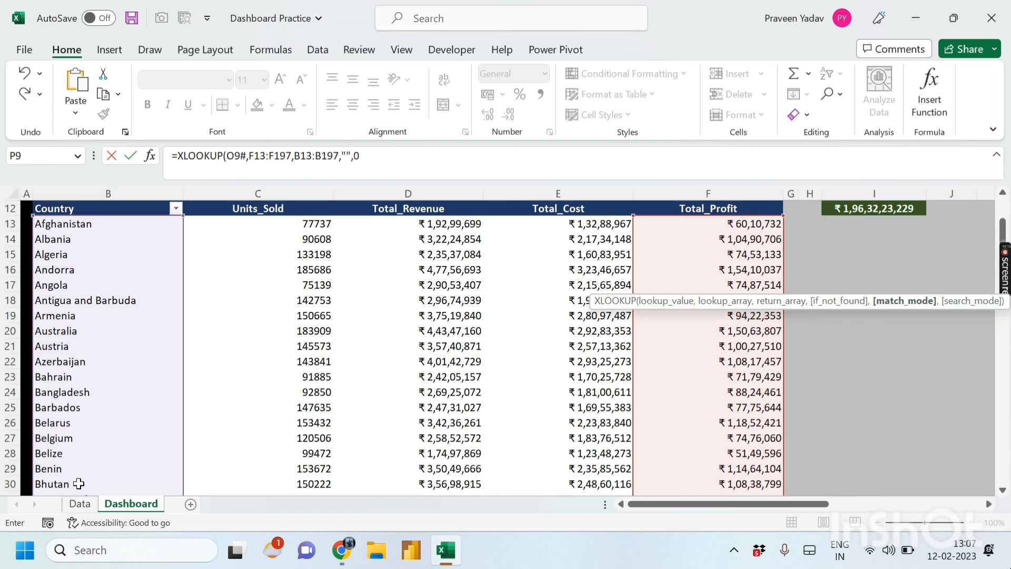
pyautogui.write(')')
pyautogui.press('Return')
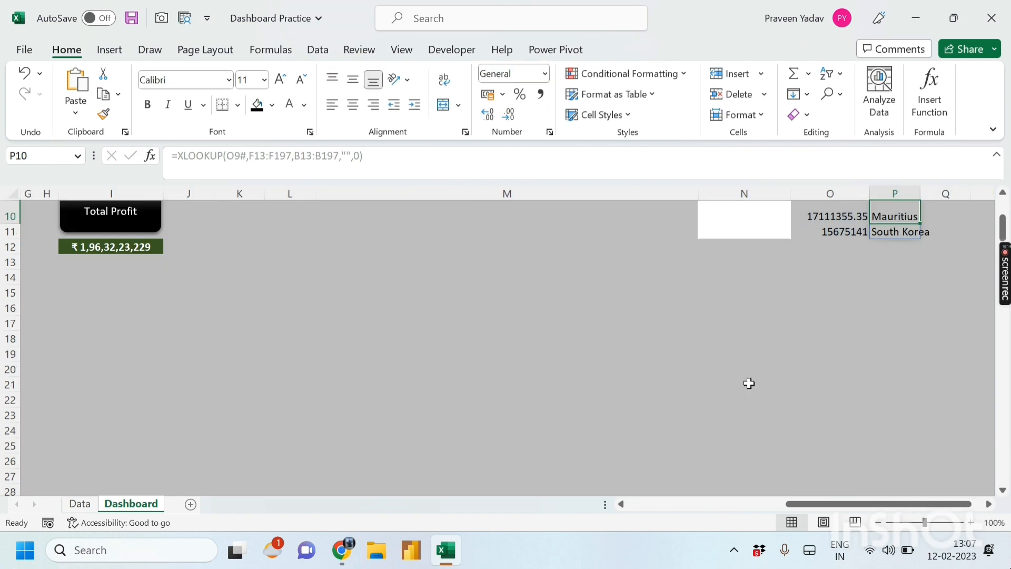
# Examine the country names spilled across P9:P11 by the XLOOKUP formula
pyautogui.scroll(1, 925, 332)
pyautogui.click(928, 328)
pyautogui.click(896, 239)
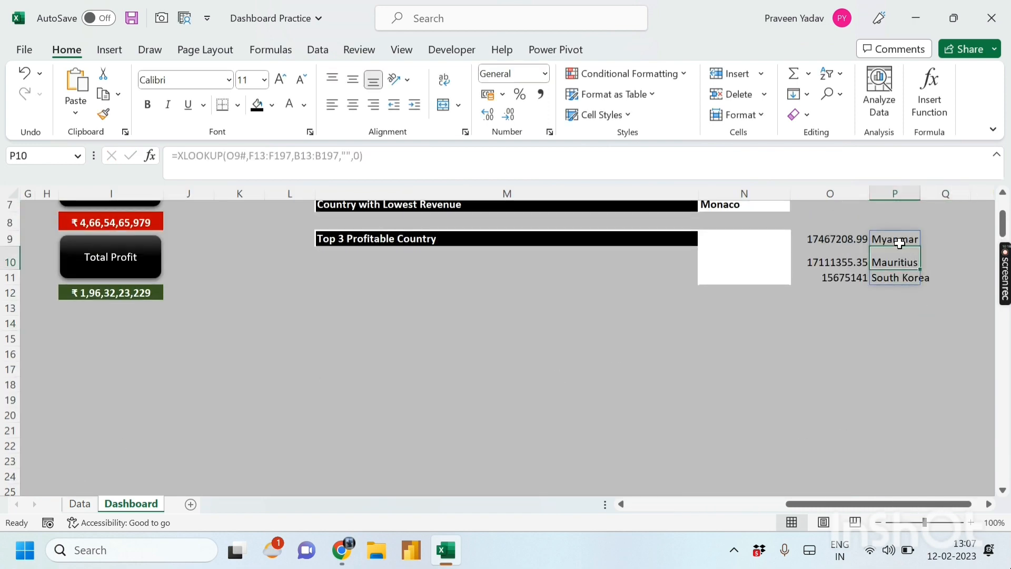
pyautogui.click(894, 278)
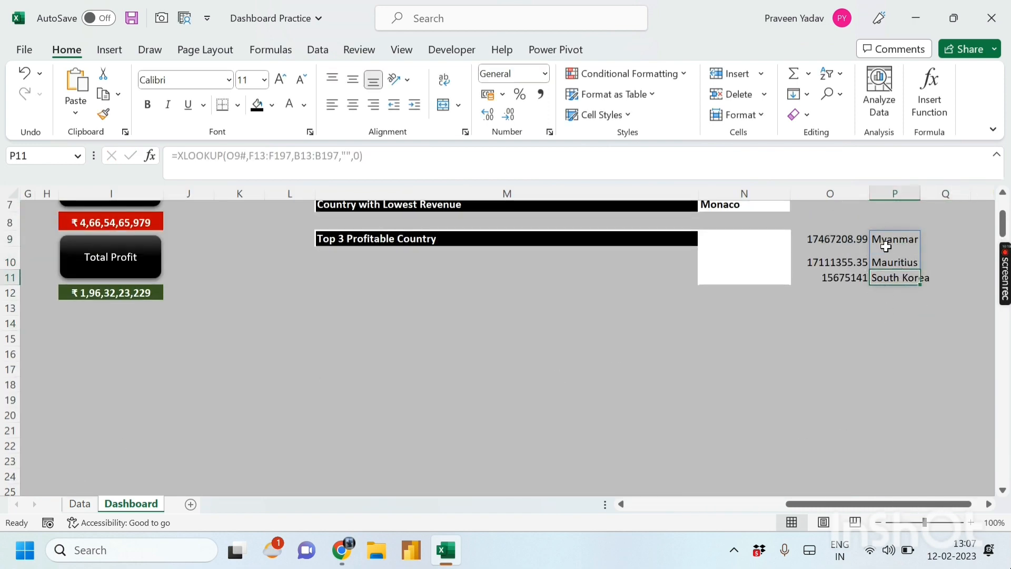
pyautogui.click(887, 245)
pyautogui.click(892, 258)
pyautogui.click(896, 273)
pyautogui.click(906, 338)
pyautogui.moveTo(894, 238); pyautogui.dragTo(917, 273)
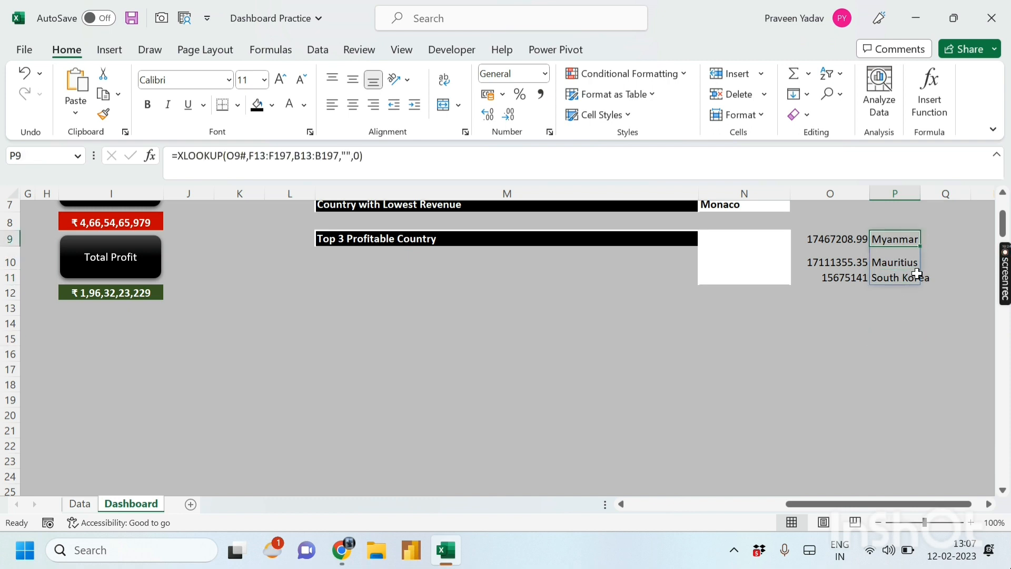
pyautogui.click(894, 337)
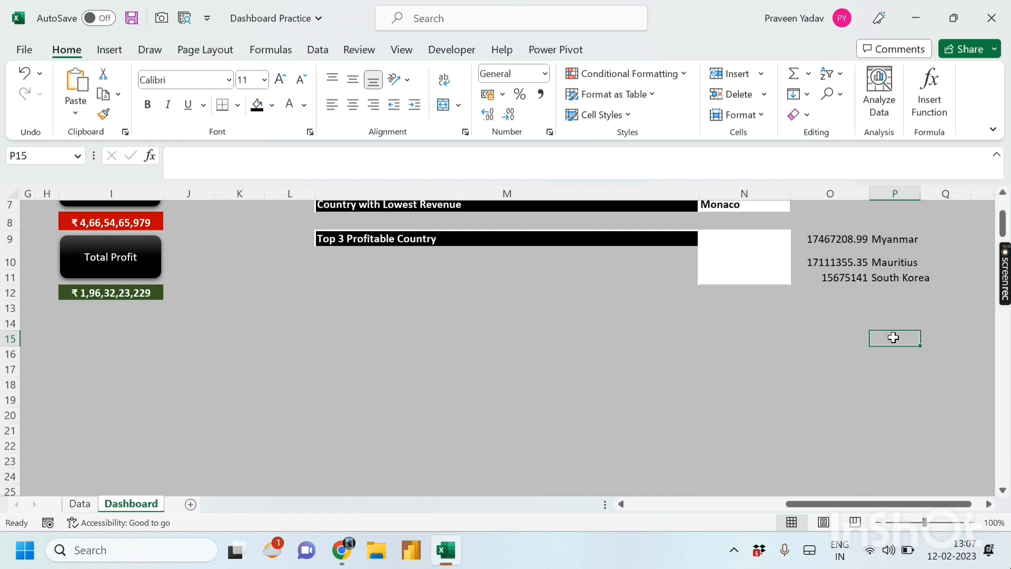
pyautogui.click(893, 240)
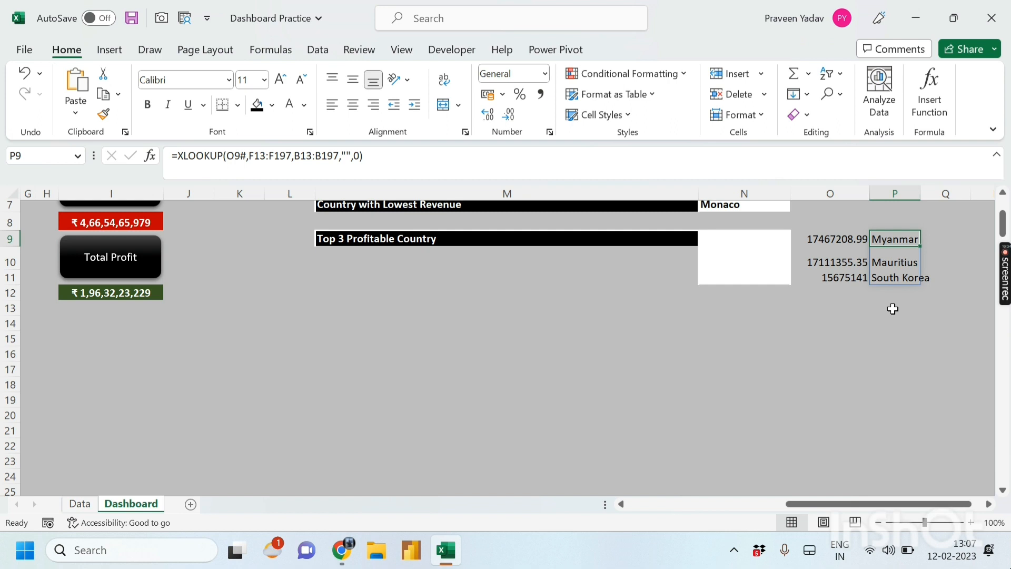
pyautogui.click(928, 365)
# Copy P9's XLOOKUP expression without its equals sign into answer cell N9
pyautogui.click(899, 242)
pyautogui.moveTo(178, 155); pyautogui.dragTo(386, 156)
pyautogui.hotkey('ctrl', 'c')
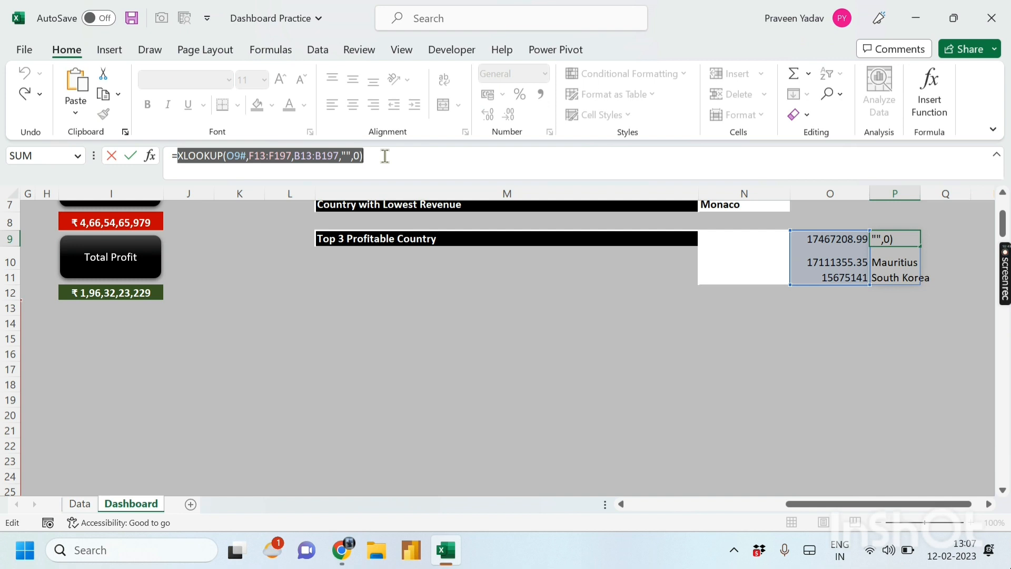
pyautogui.press('Escape')
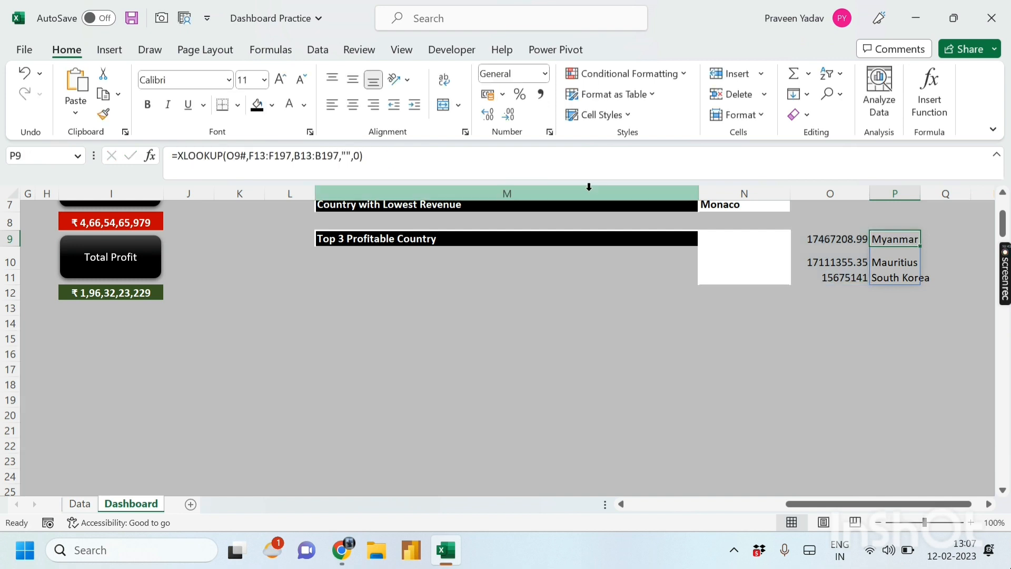
pyautogui.click(729, 236)
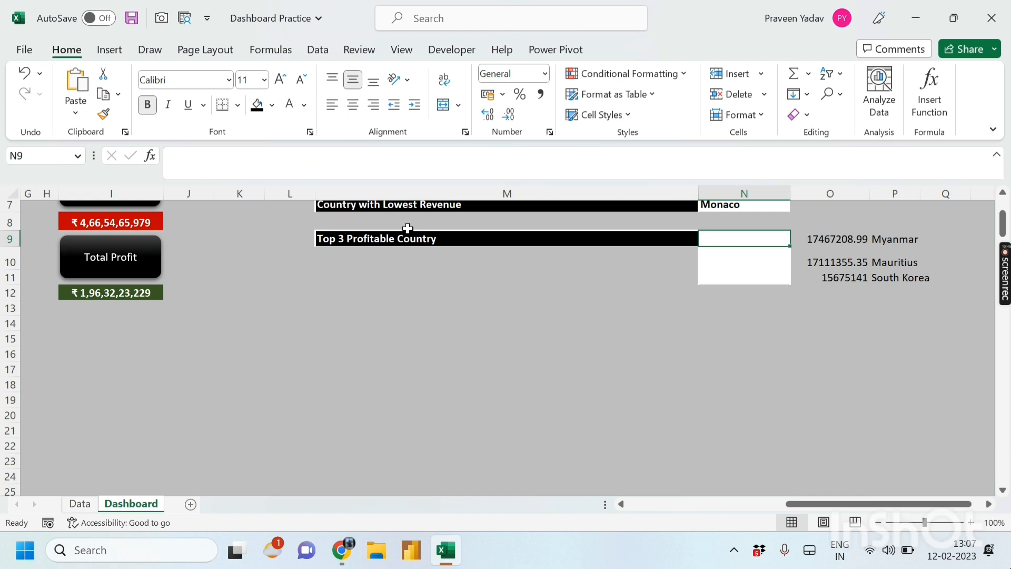
pyautogui.click(221, 159)
pyautogui.hotkey('ctrl', 'v')
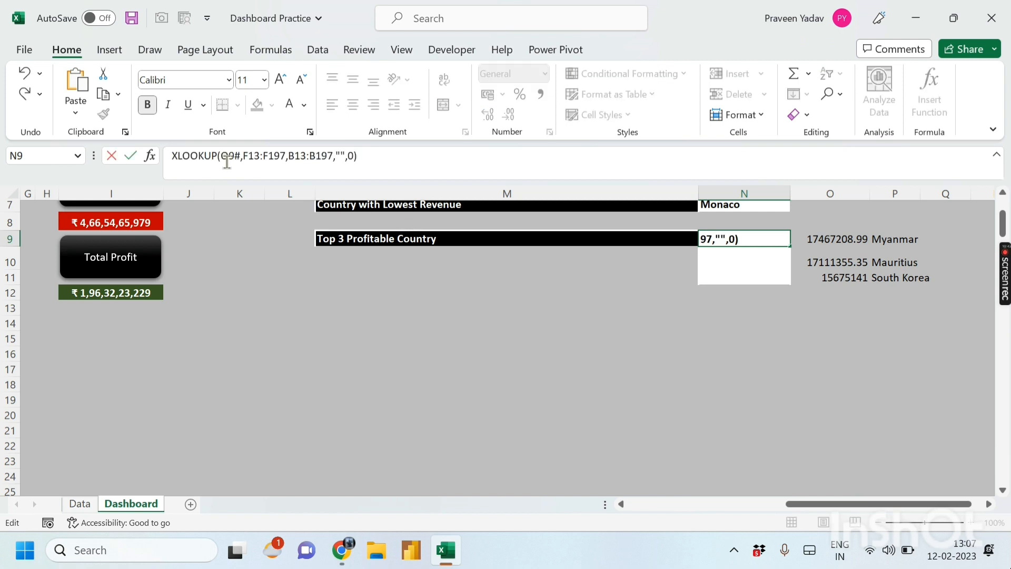
pyautogui.click(170, 156)
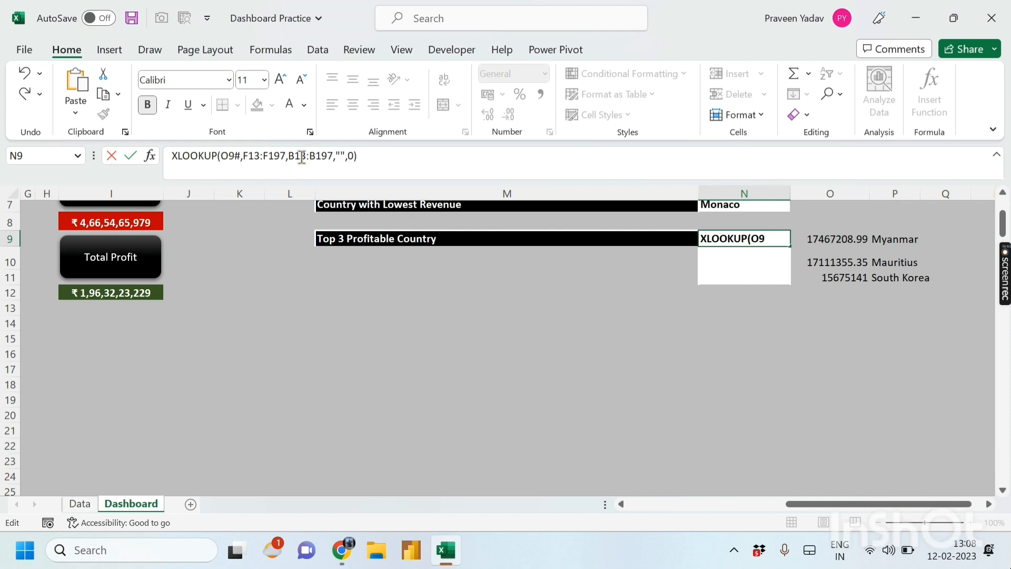
pyautogui.click(372, 156)
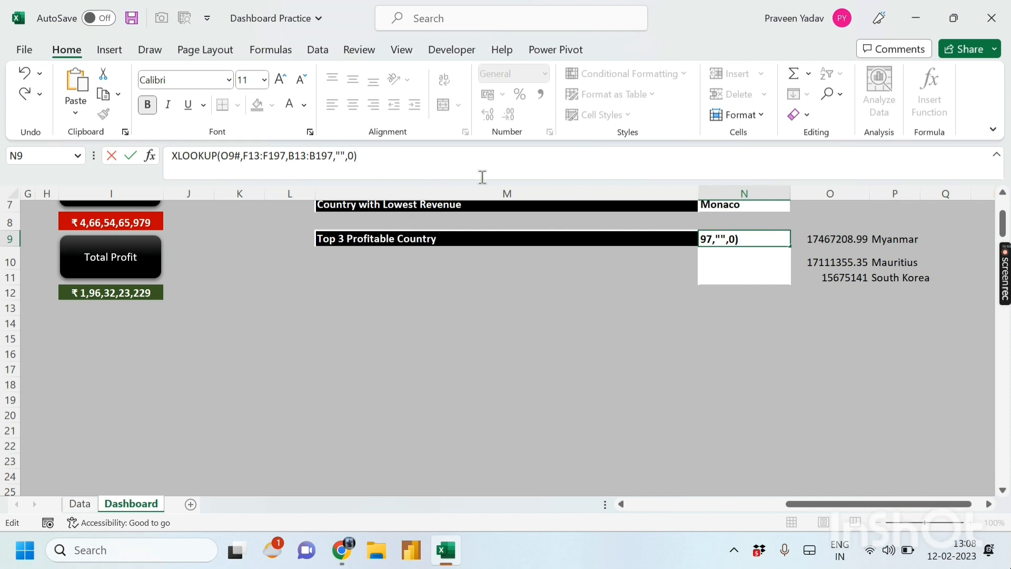
# Replace O9# in N9's XLOOKUP text with O9's expression TRANSPOSE(LARGE(F13:F197,{1,2,3})), leaving O9 as it is
pyautogui.click(811, 239)
pyautogui.moveTo(180, 157); pyautogui.dragTo(352, 157)
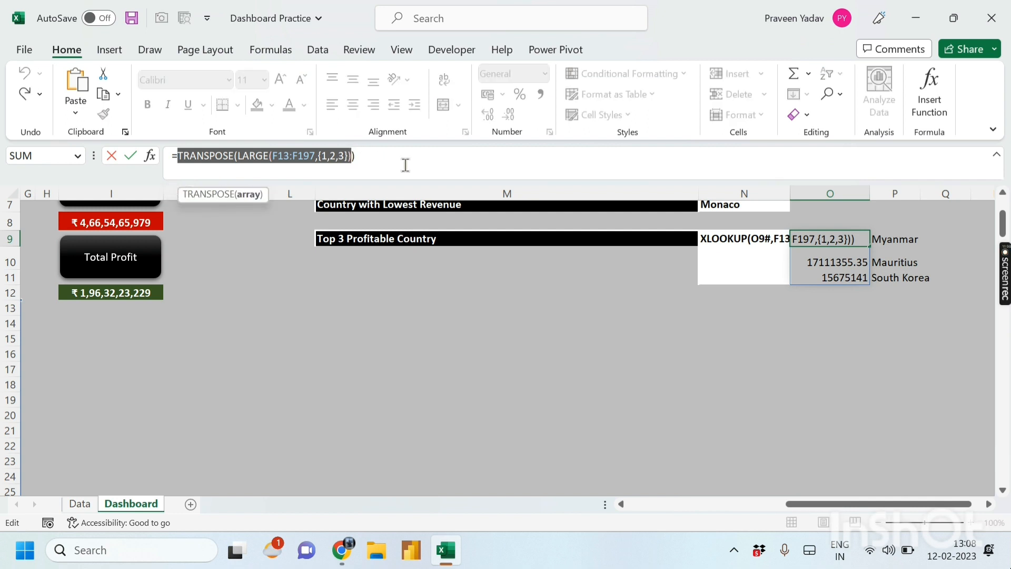
pyautogui.hotkey('shift', 'Right')
pyautogui.hotkey('ctrl', 'c')
pyautogui.press('Escape')
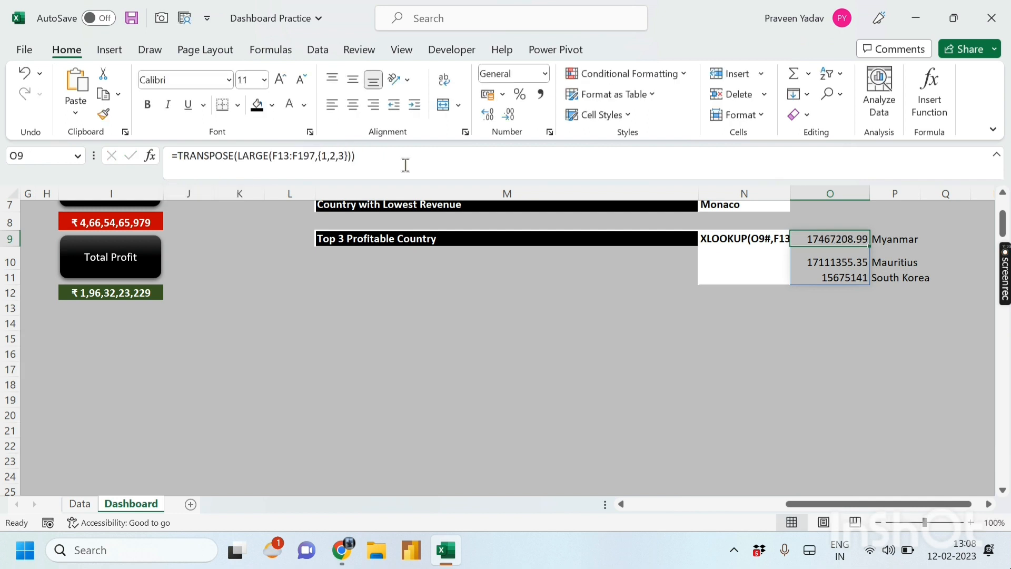
pyautogui.click(734, 237)
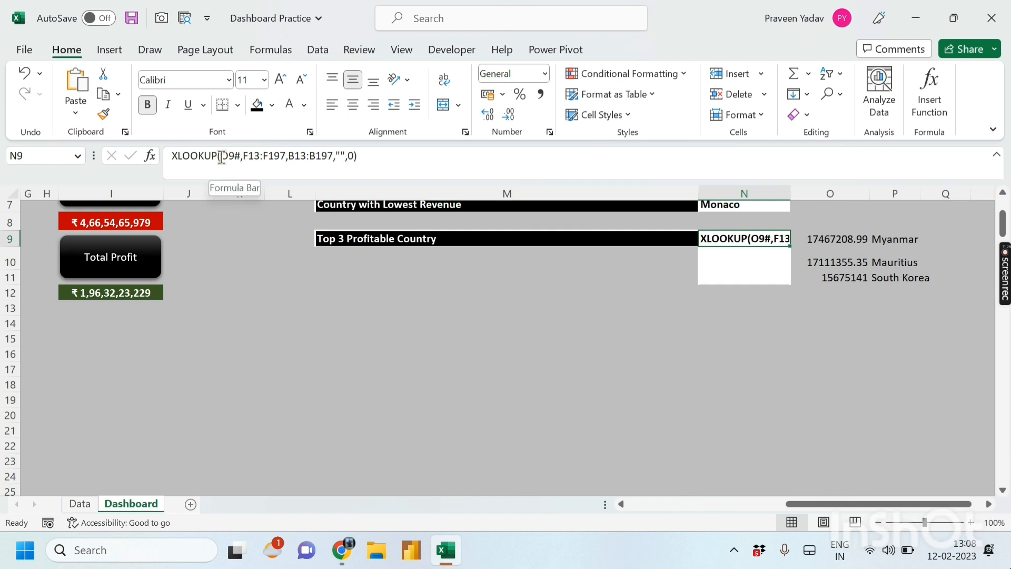
pyautogui.moveTo(220, 156); pyautogui.dragTo(239, 156)
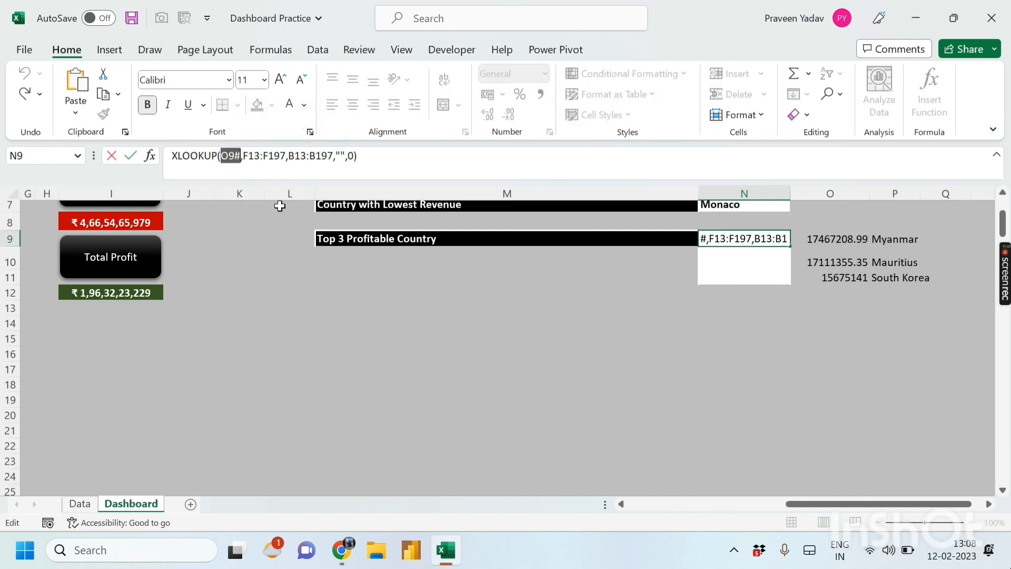
pyautogui.hotkey('ctrl', 'v')
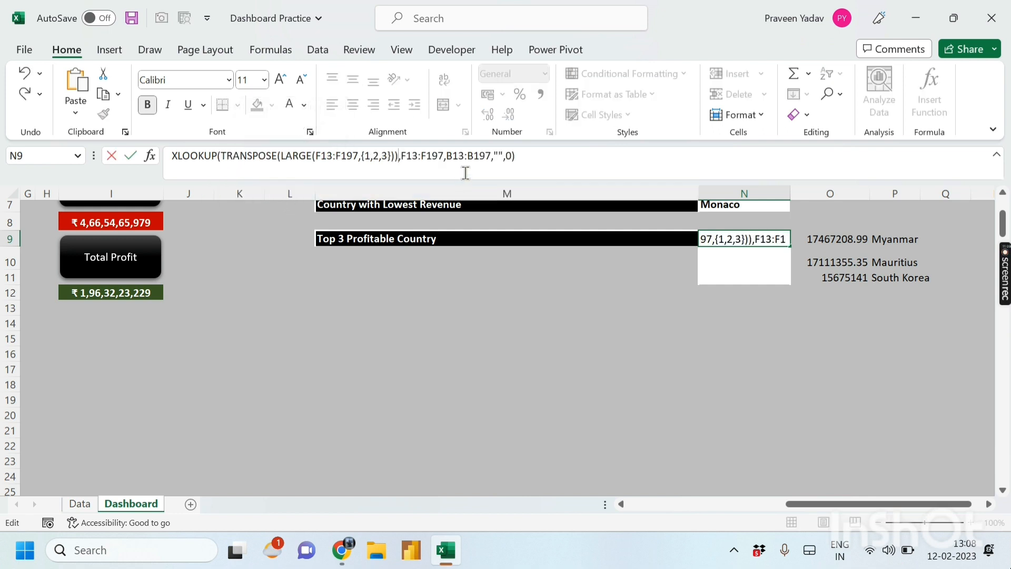
# Add a leading equals sign to N9's text and enter it as =XLOOKUP(TRANSPOSE(LARGE(F13:F197,{1,2,3})),F13:F197,B13:B197,"",0)
pyautogui.click(530, 157)
pyautogui.click(170, 156)
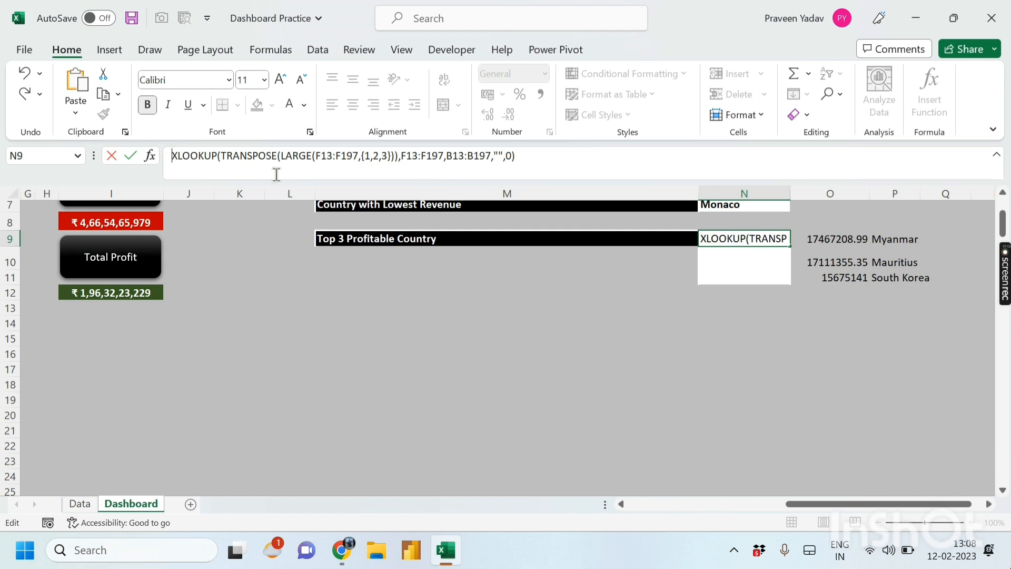
pyautogui.write('=')
pyautogui.click(532, 155)
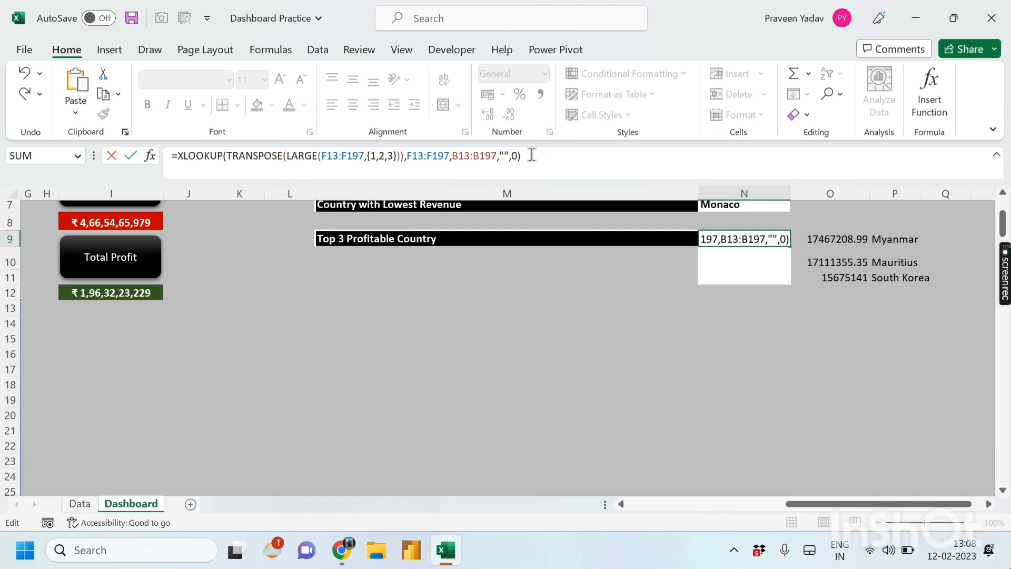
pyautogui.press('Return')
pyautogui.click(932, 414)
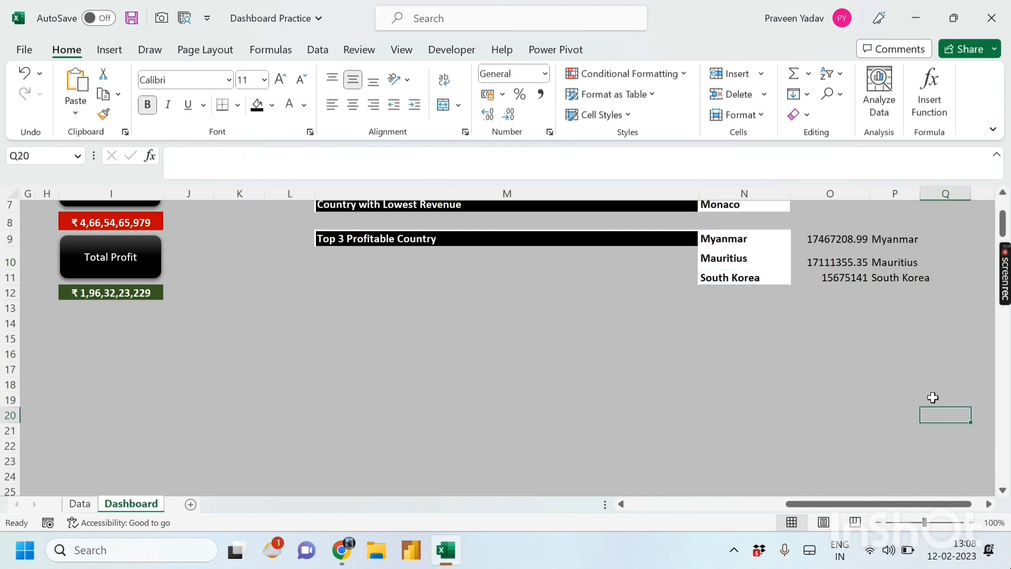
# Delete the helper formulas and their spilled results in O9:P11
pyautogui.moveTo(839, 241); pyautogui.dragTo(906, 281)
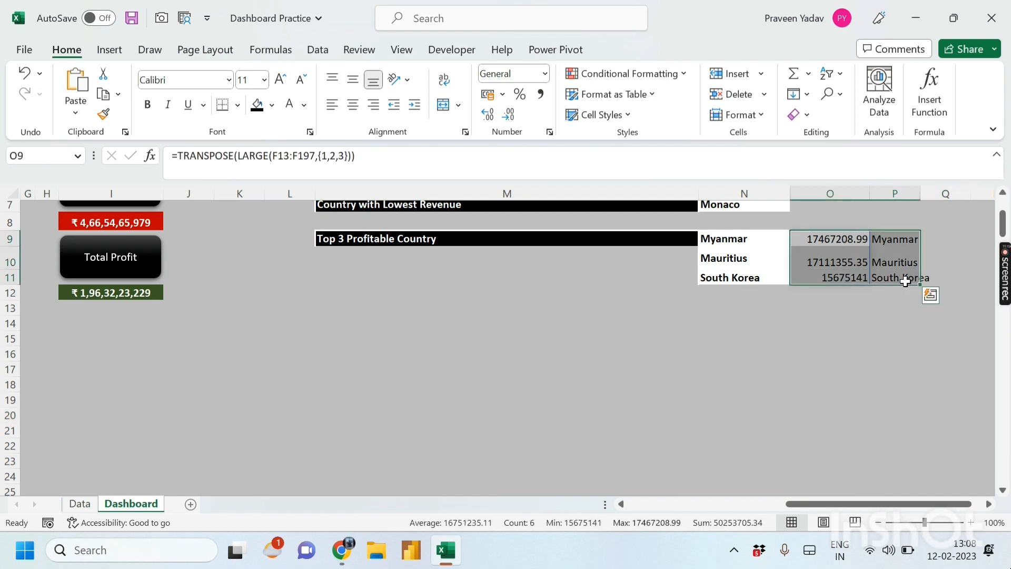
pyautogui.press('Delete')
pyautogui.click(837, 351)
# Center the answers in N5, N7, N3 and N9:N11 horizontally
pyautogui.scroll(2, 837, 348)
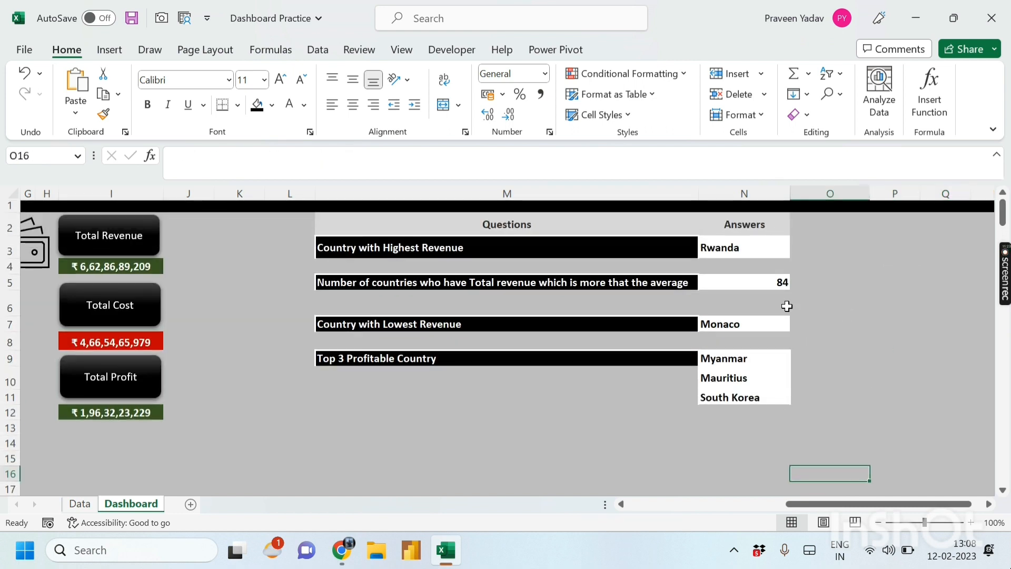
pyautogui.click(758, 287)
pyautogui.click(355, 112)
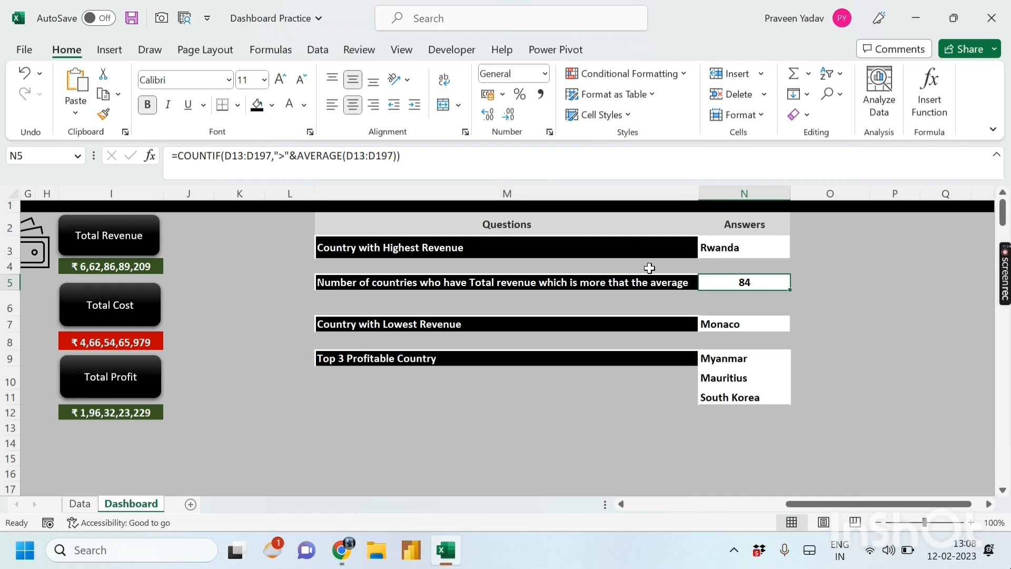
pyautogui.click(759, 325)
pyautogui.click(355, 112)
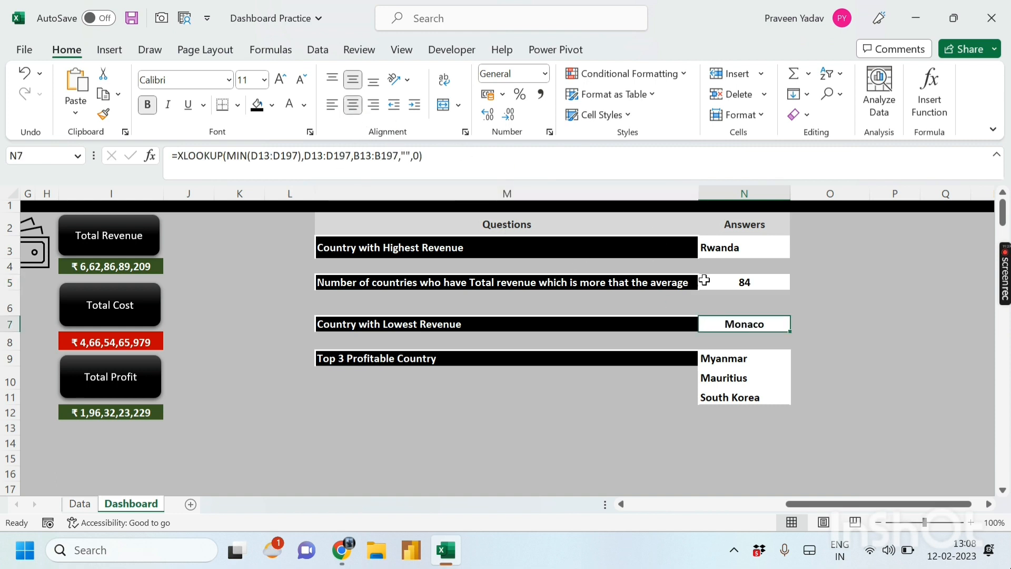
pyautogui.click(723, 252)
pyautogui.click(355, 110)
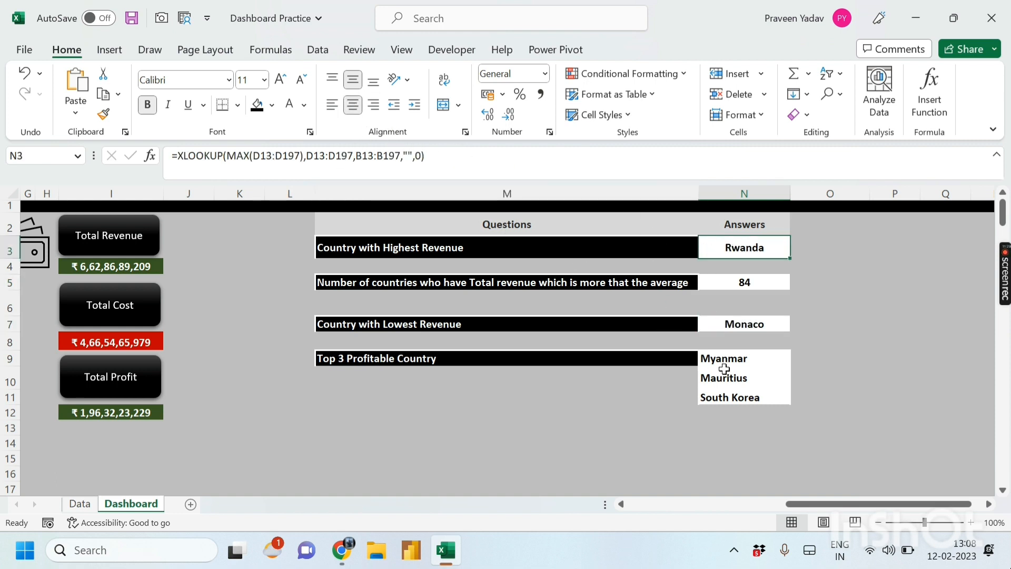
pyautogui.moveTo(737, 360); pyautogui.dragTo(738, 398)
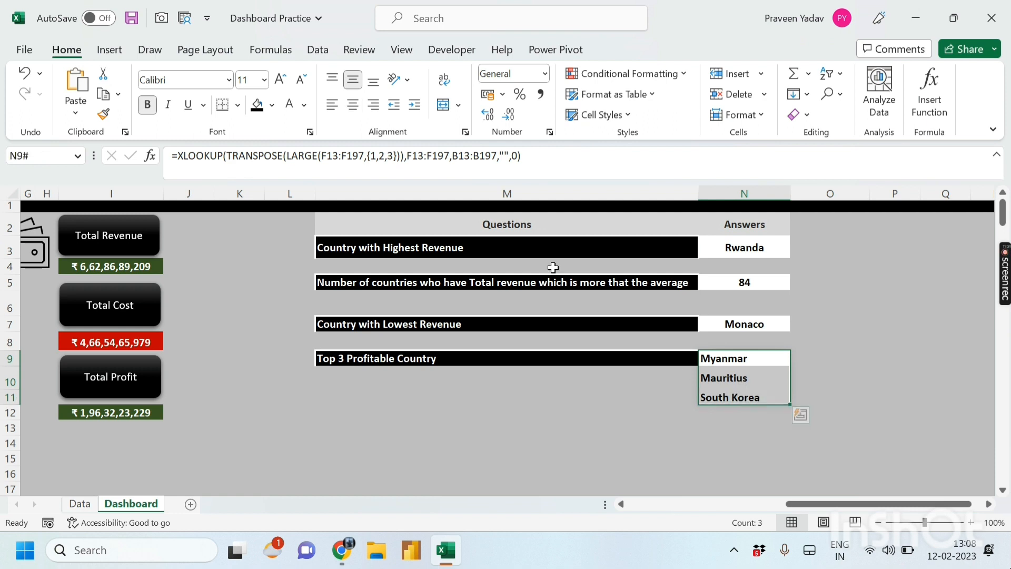
pyautogui.click(355, 112)
pyautogui.click(704, 428)
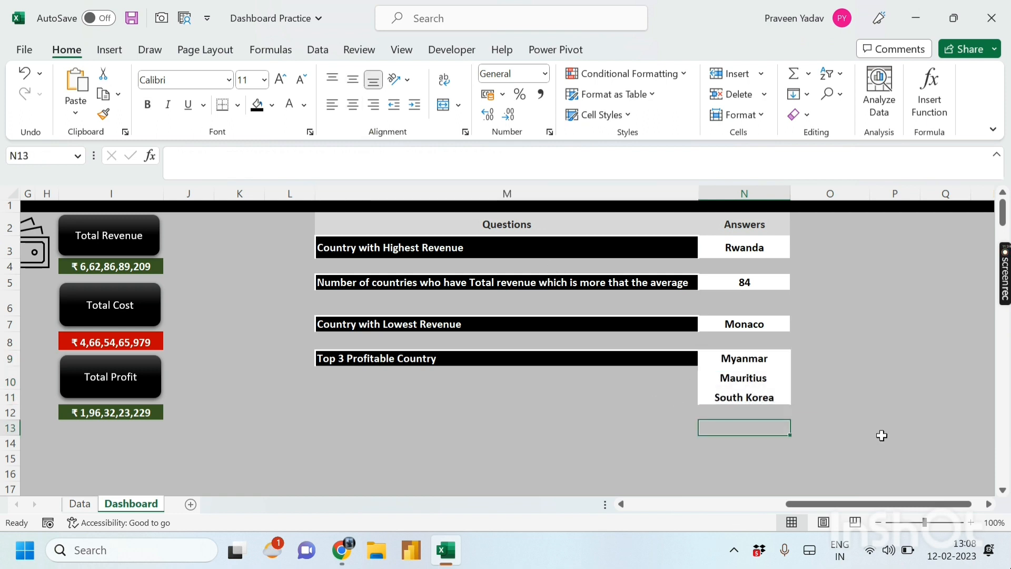